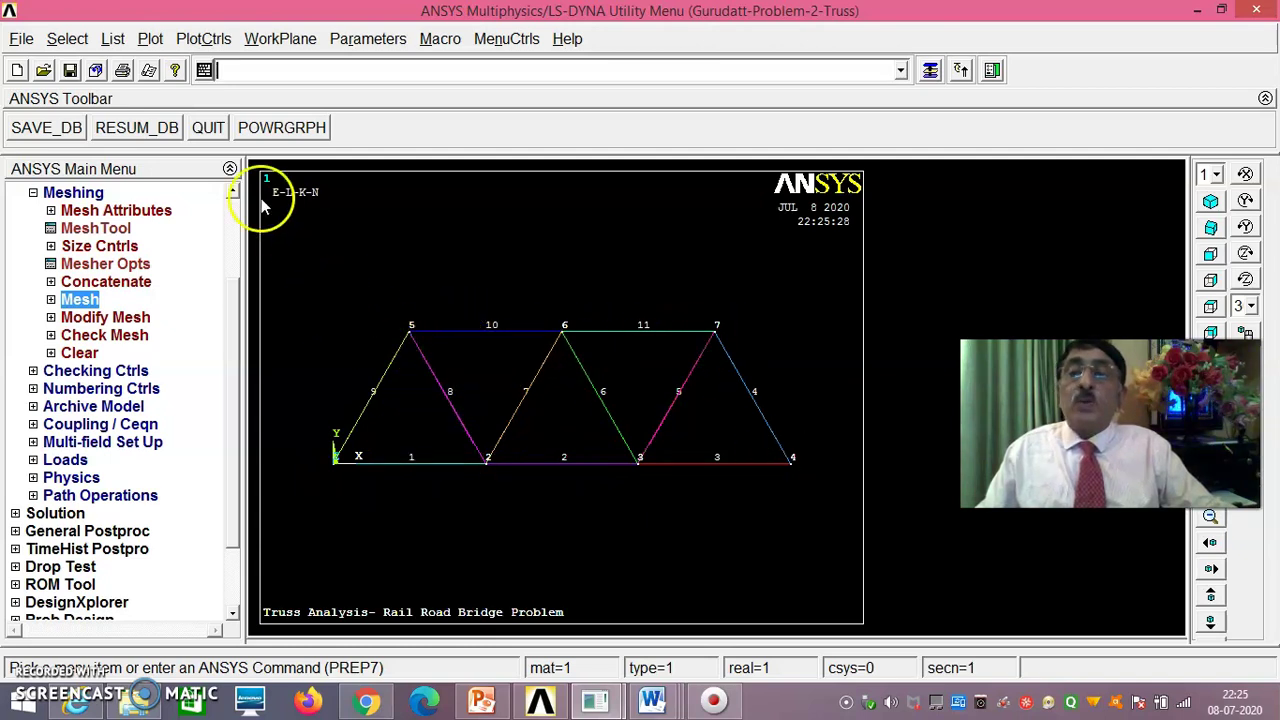
pyautogui.click(112, 38)
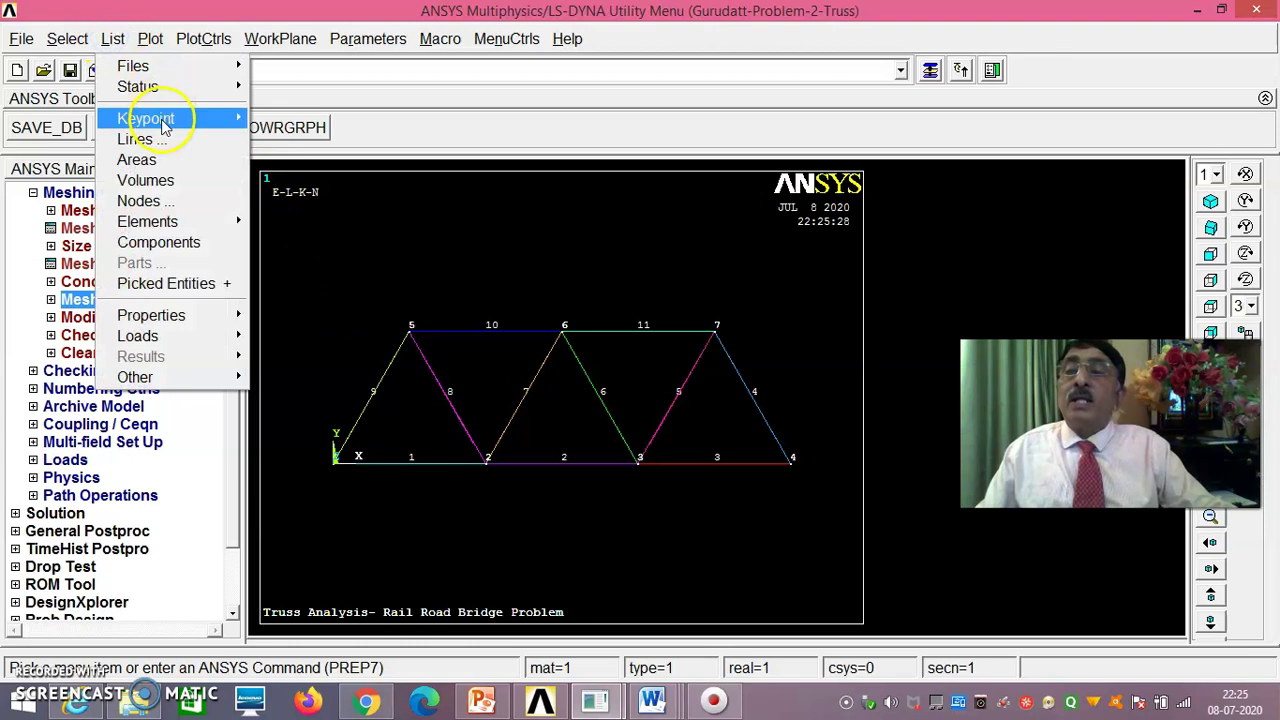
pyautogui.moveTo(163, 121)
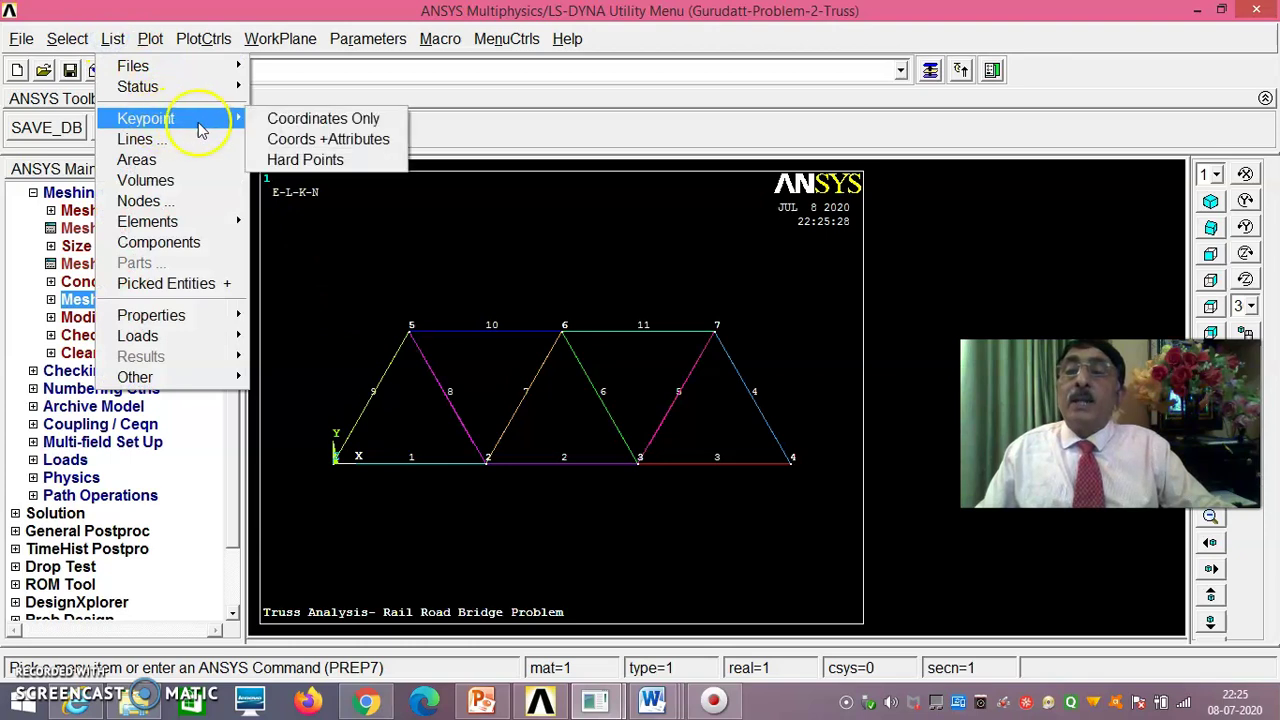
pyautogui.click(318, 120)
pyautogui.moveTo(471, 211); pyautogui.dragTo(630, 22)
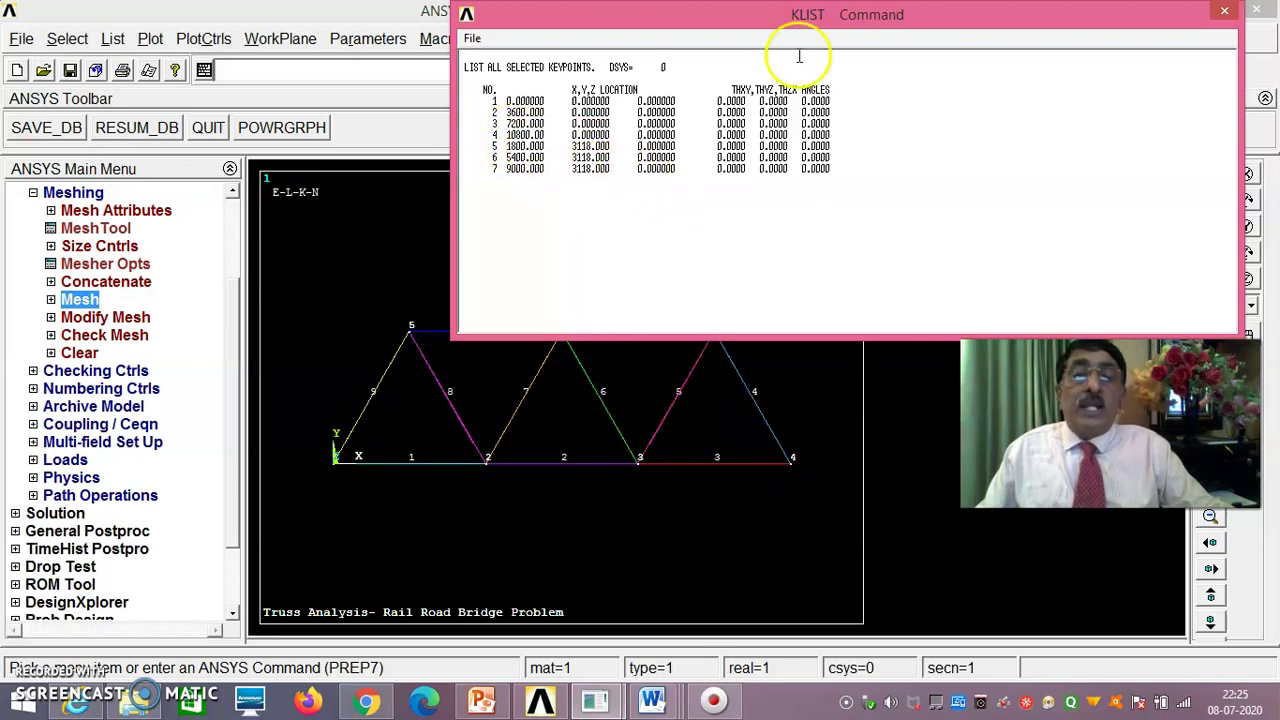
pyautogui.moveTo(790, 24); pyautogui.dragTo(1043, 174)
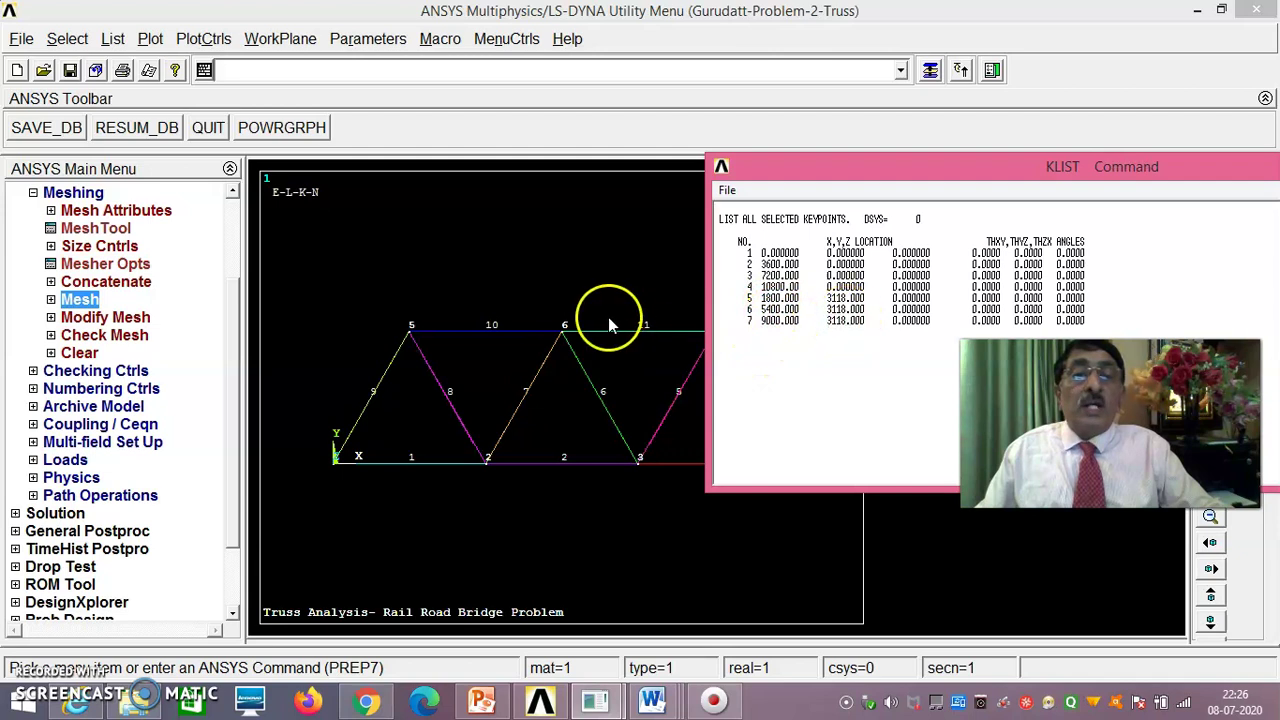
pyautogui.moveTo(842, 174); pyautogui.dragTo(994, 183)
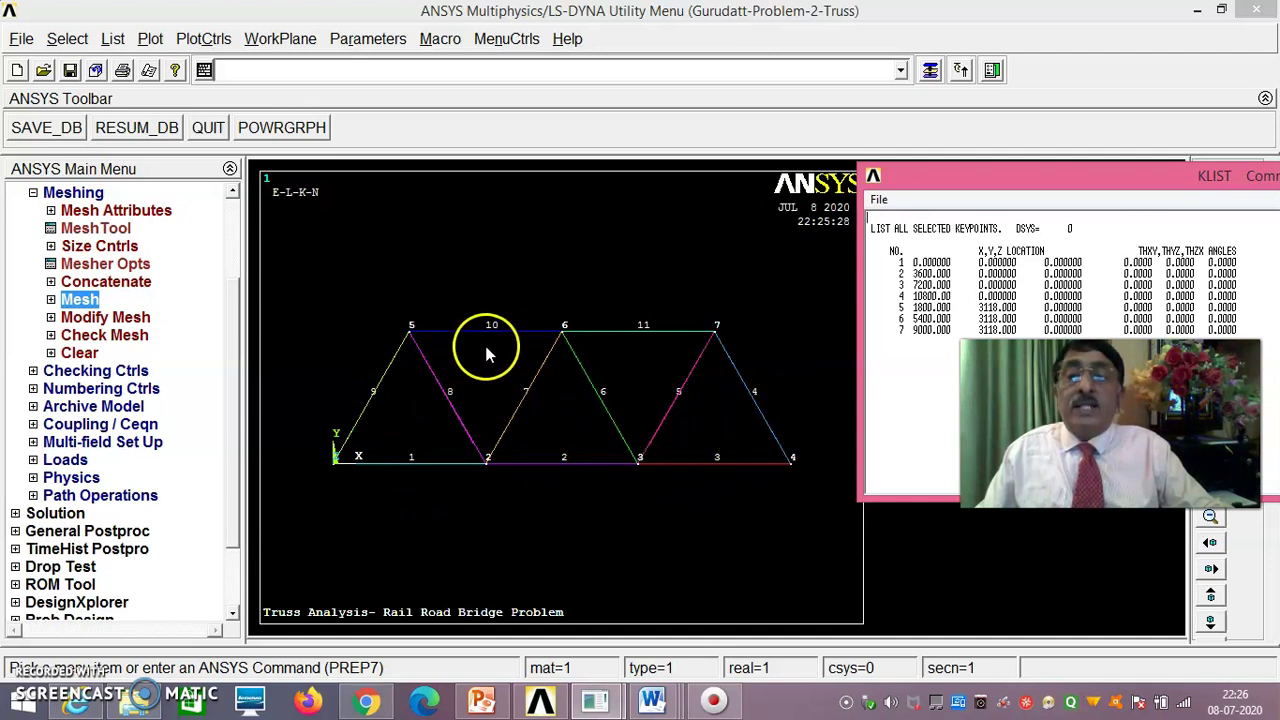
pyautogui.moveTo(1171, 171); pyautogui.dragTo(693, 217)
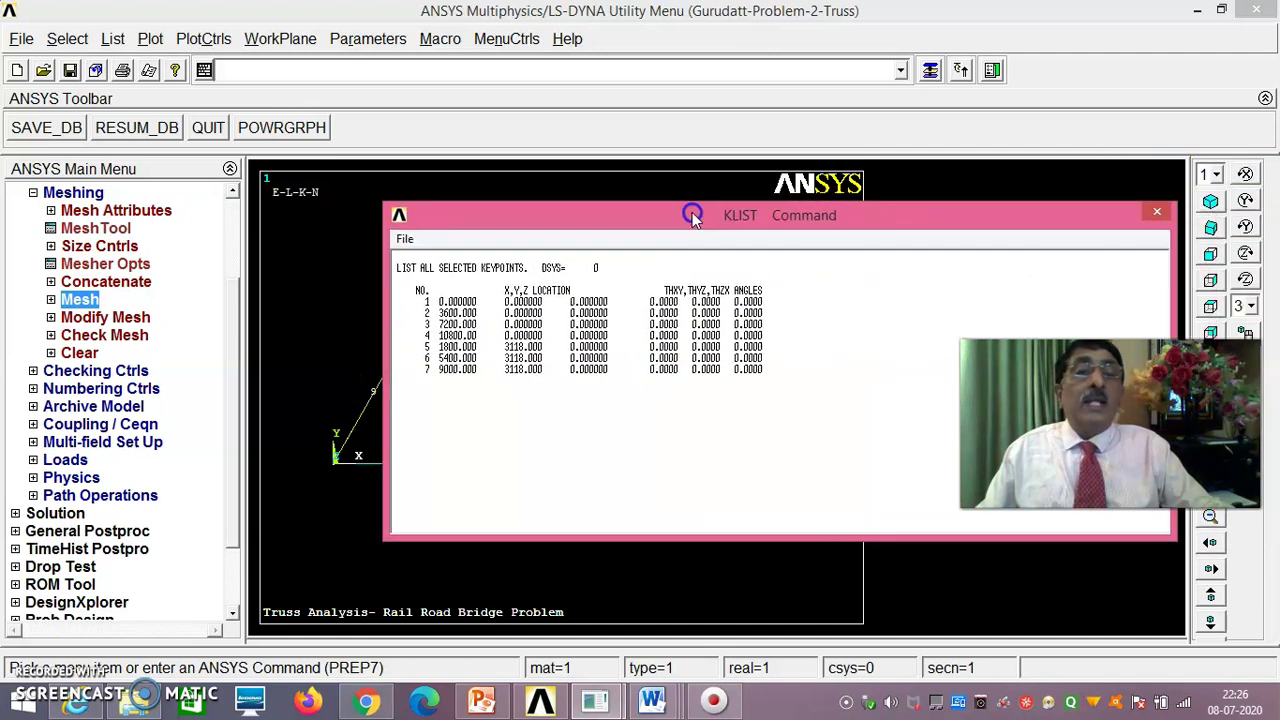
pyautogui.click(1157, 212)
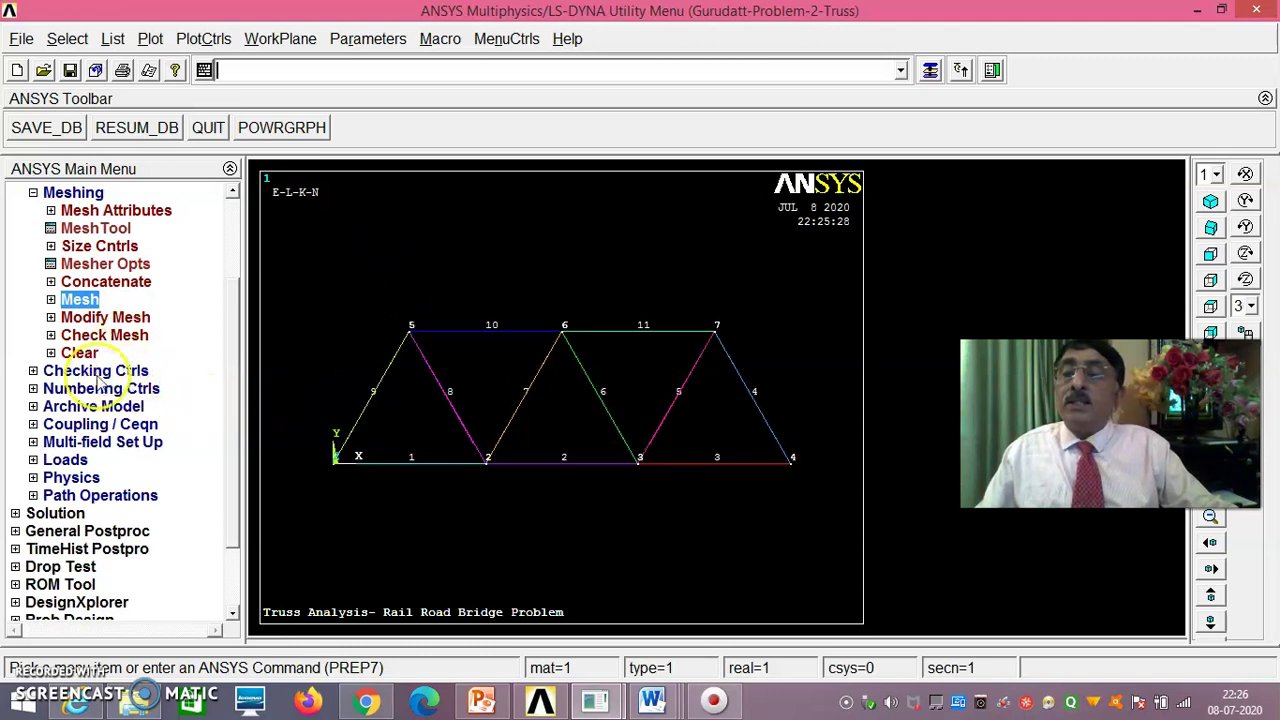
pyautogui.click(112, 38)
pyautogui.moveTo(170, 221)
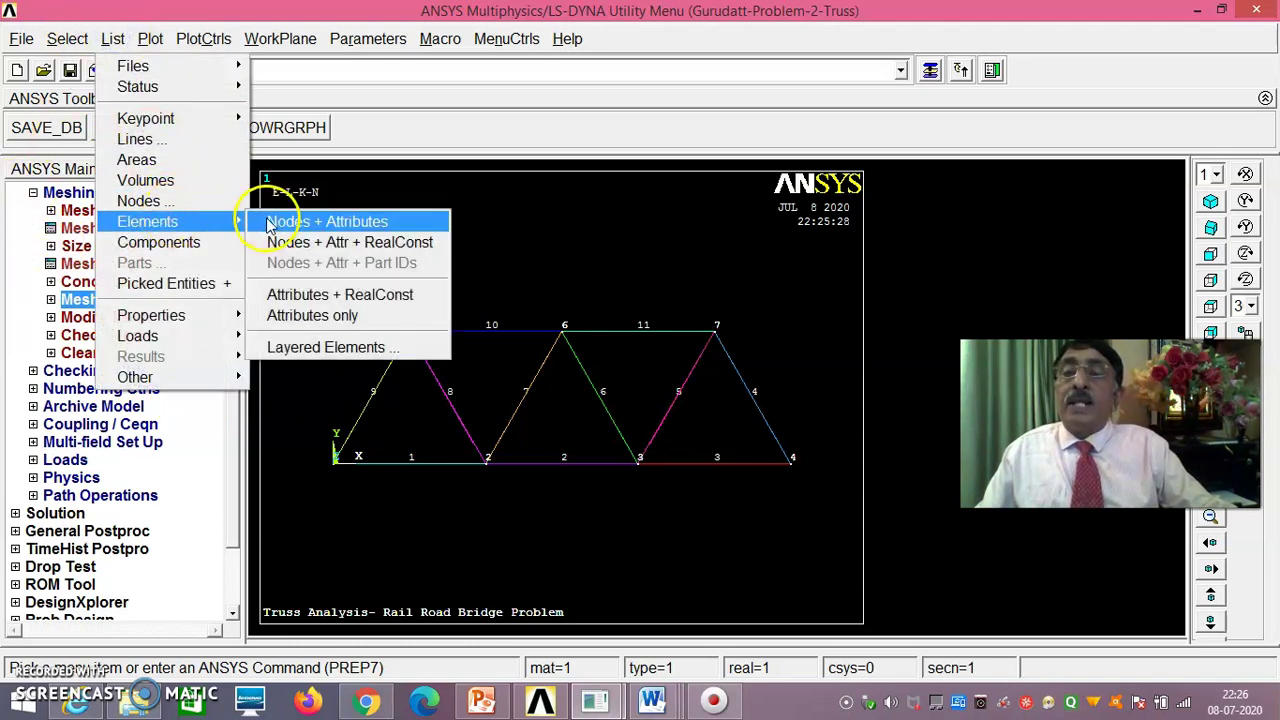
pyautogui.click(300, 242)
pyautogui.scroll(-1, 381, 278)
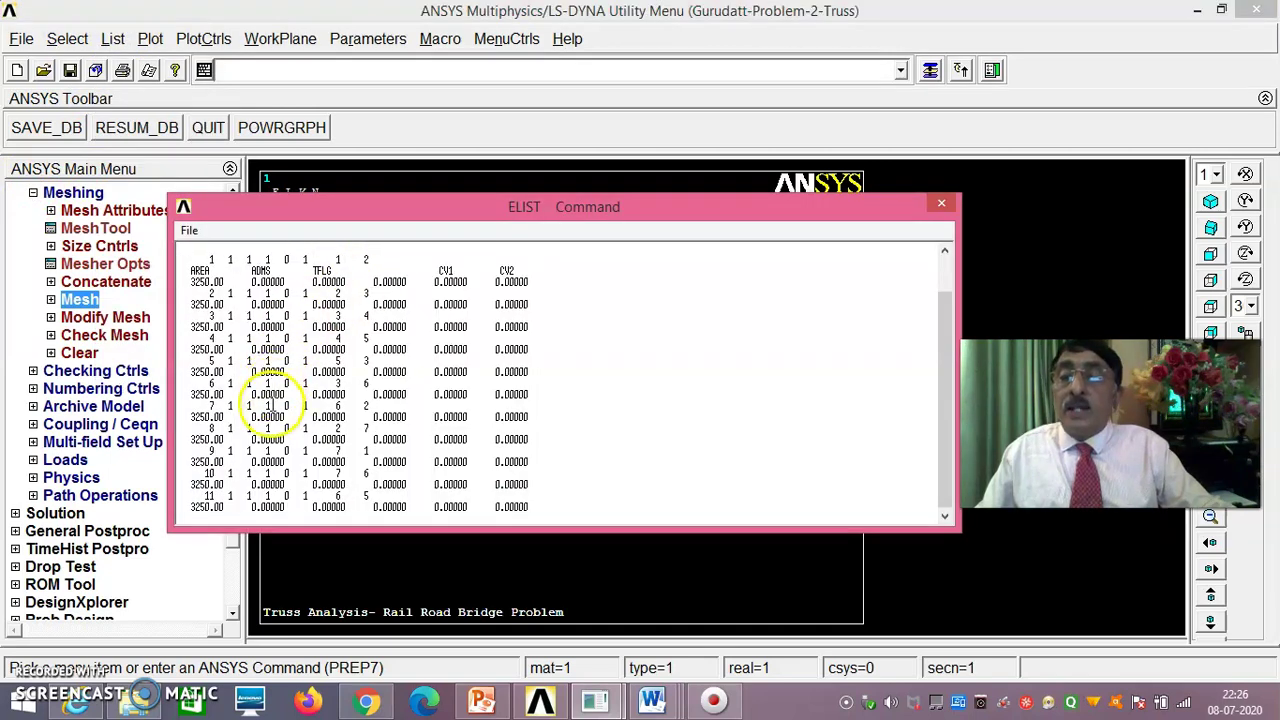
pyautogui.click(941, 205)
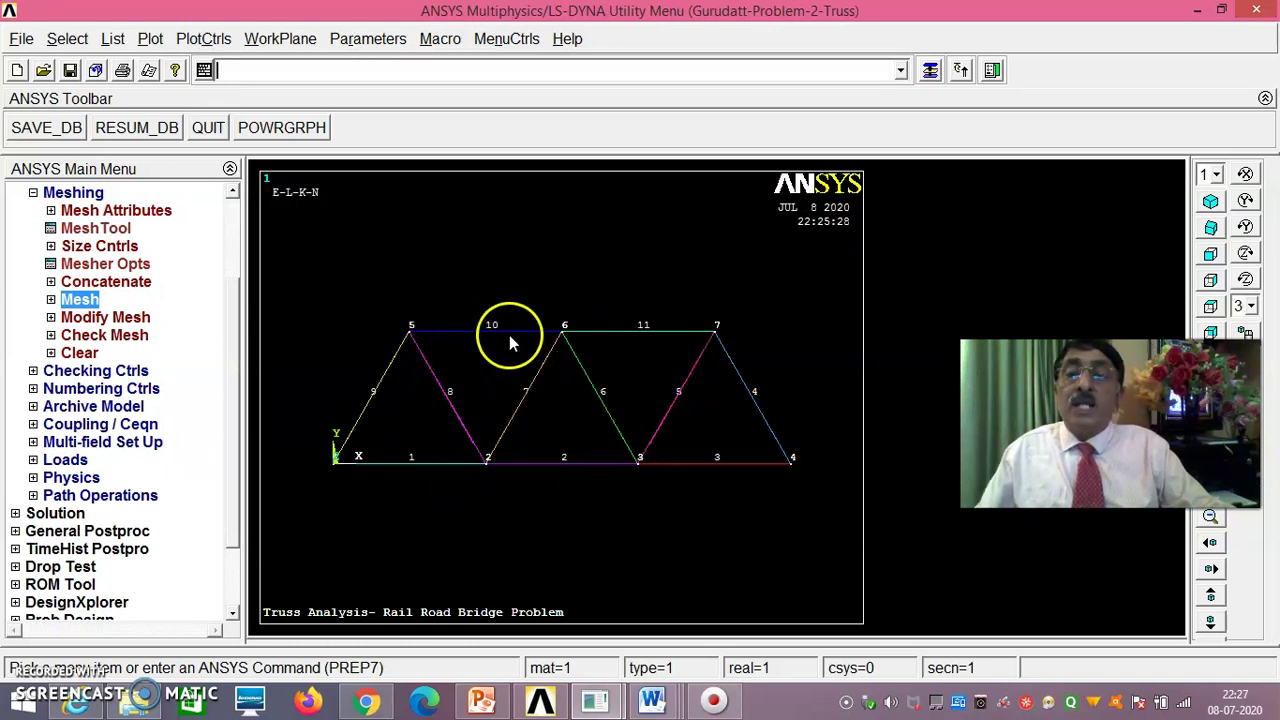
# - Fix keypoint 1 in all degrees of freedom with a displacement value of 0
pyautogui.click(66, 460)
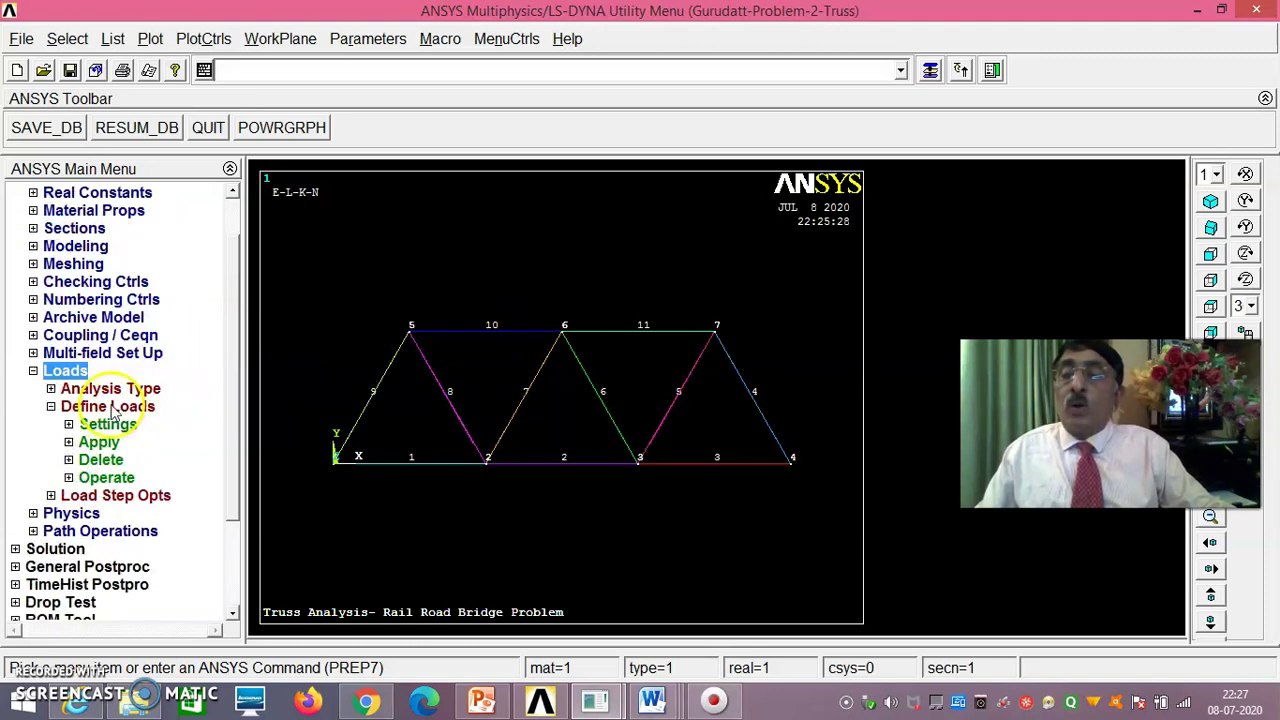
pyautogui.click(110, 440)
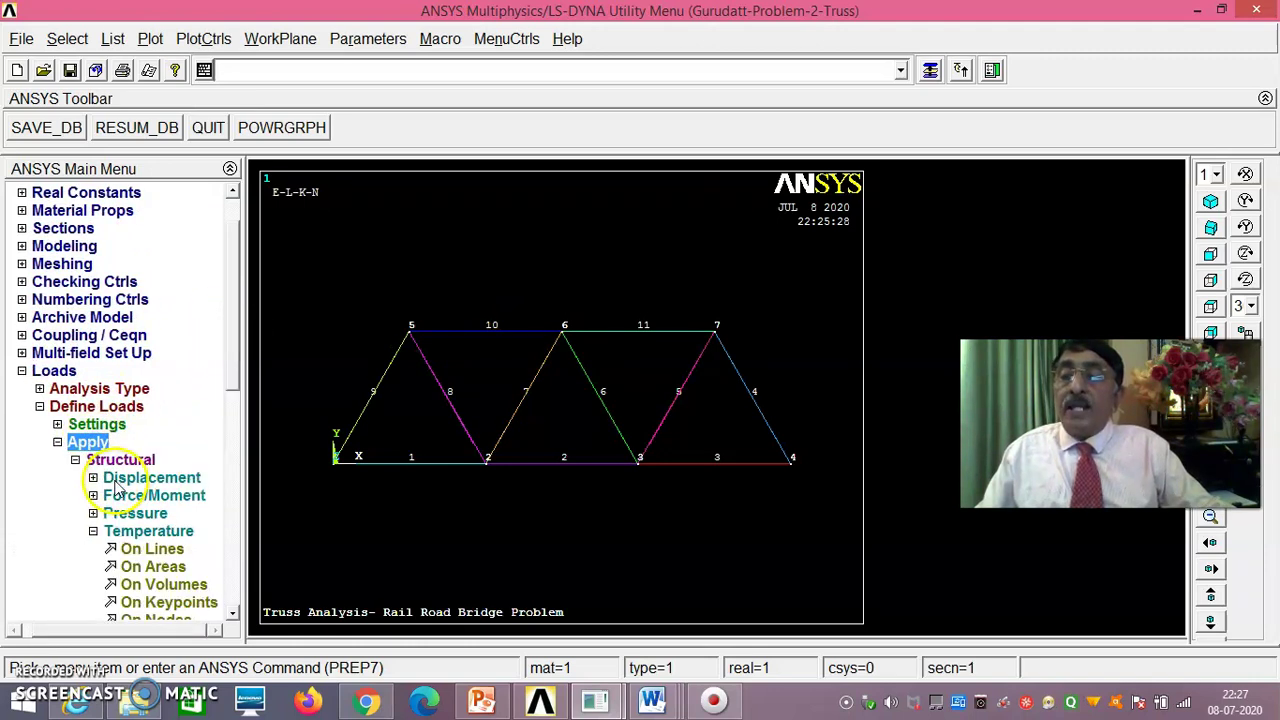
pyautogui.click(140, 478)
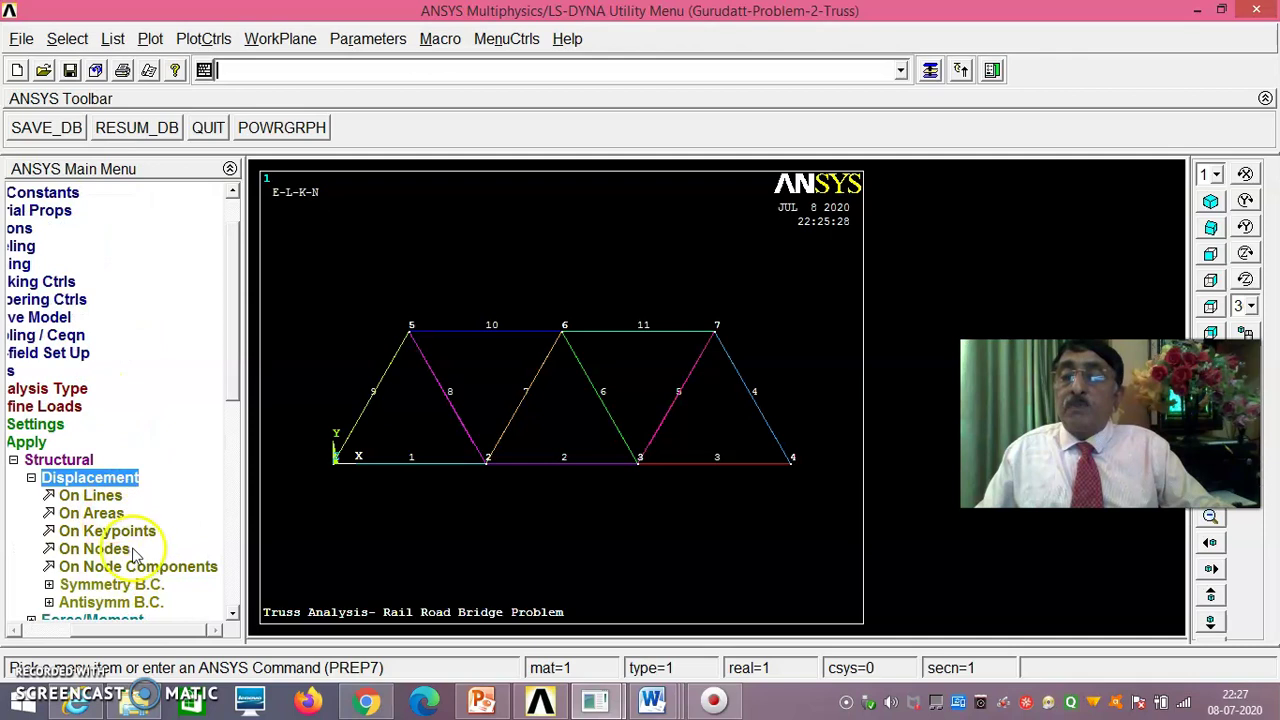
pyautogui.click(110, 531)
pyautogui.click(337, 470)
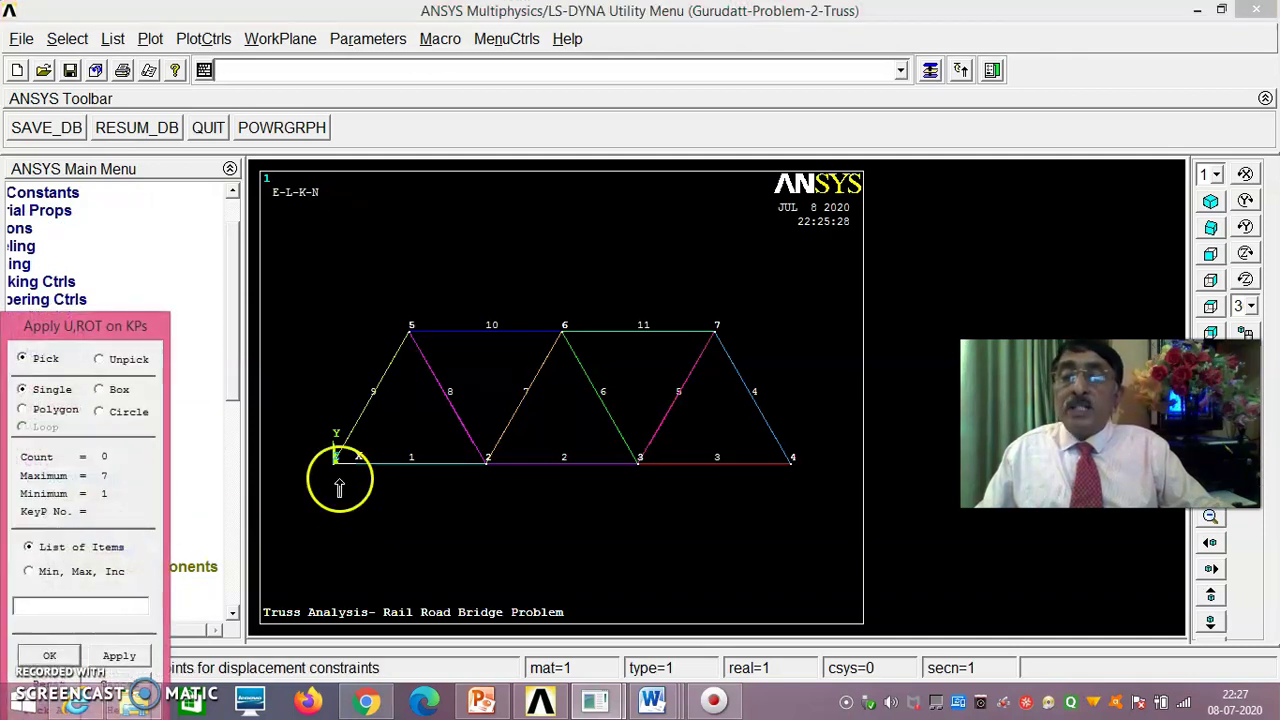
pyautogui.click(49, 656)
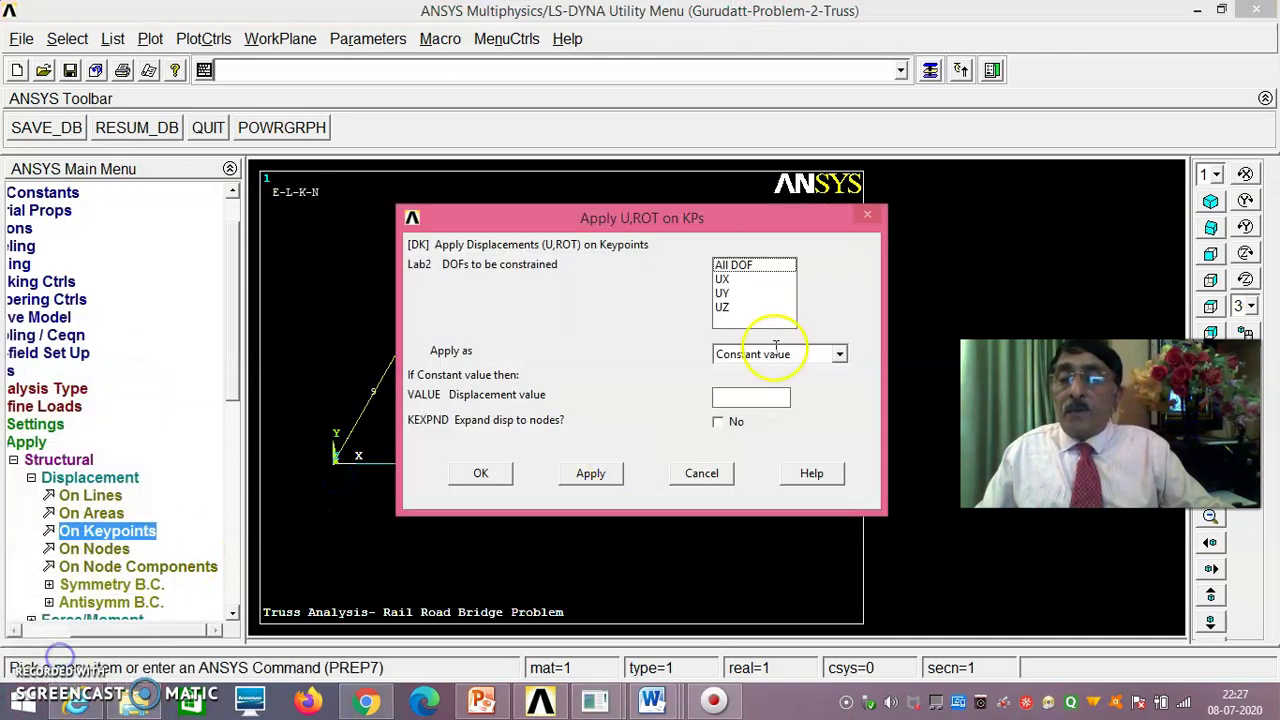
pyautogui.click(752, 268)
pyautogui.click(741, 394)
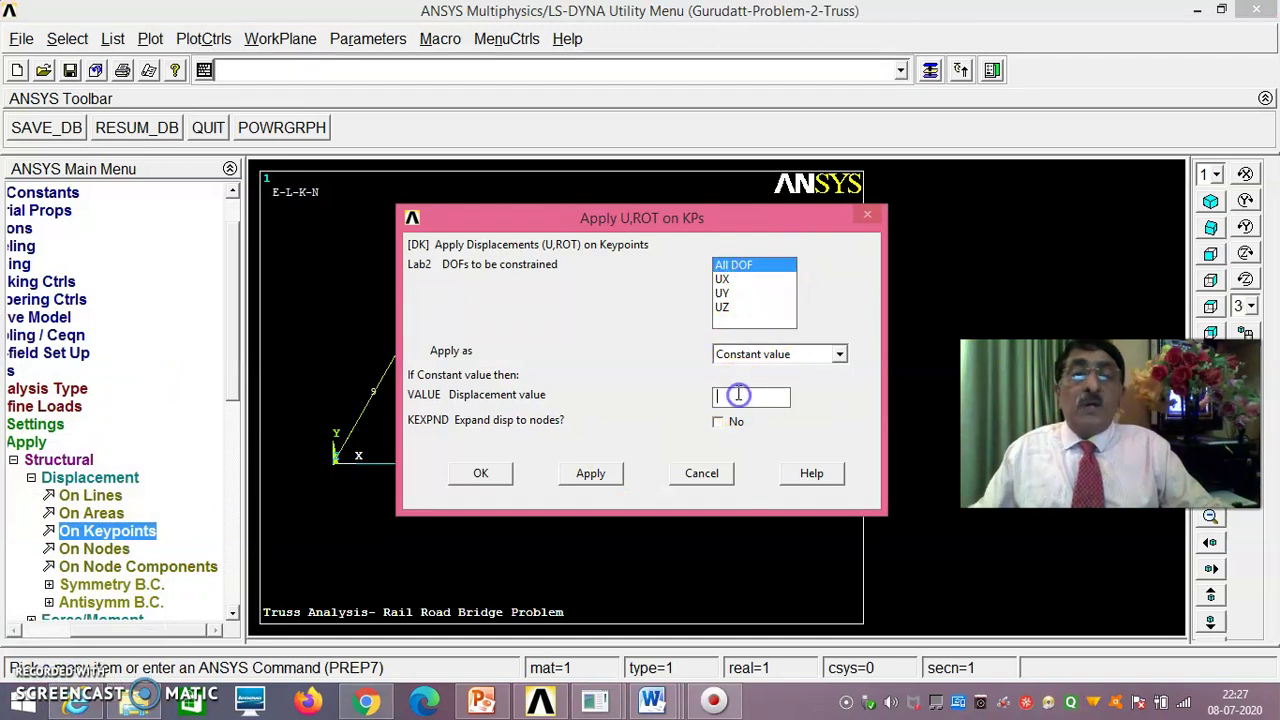
pyautogui.write('0')
pyautogui.click(481, 473)
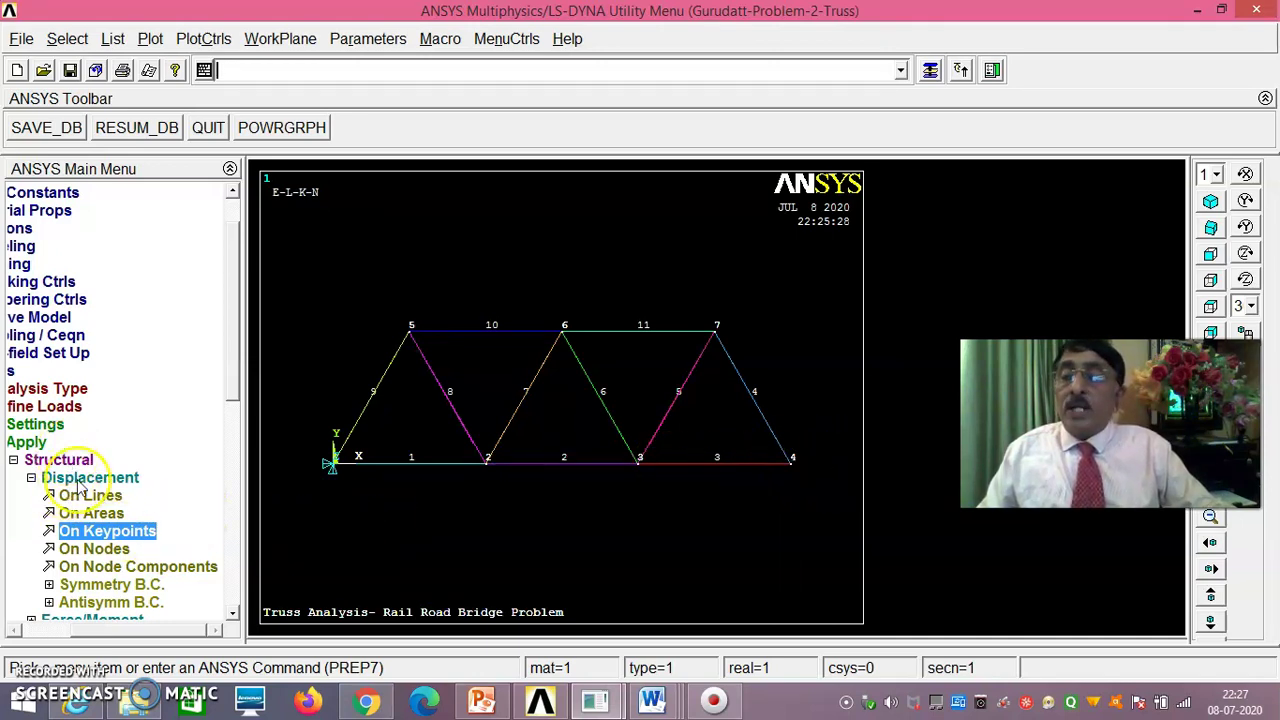
# - Restrain keypoint 4 in UY and UZ at zero displacement
pyautogui.click(115, 537)
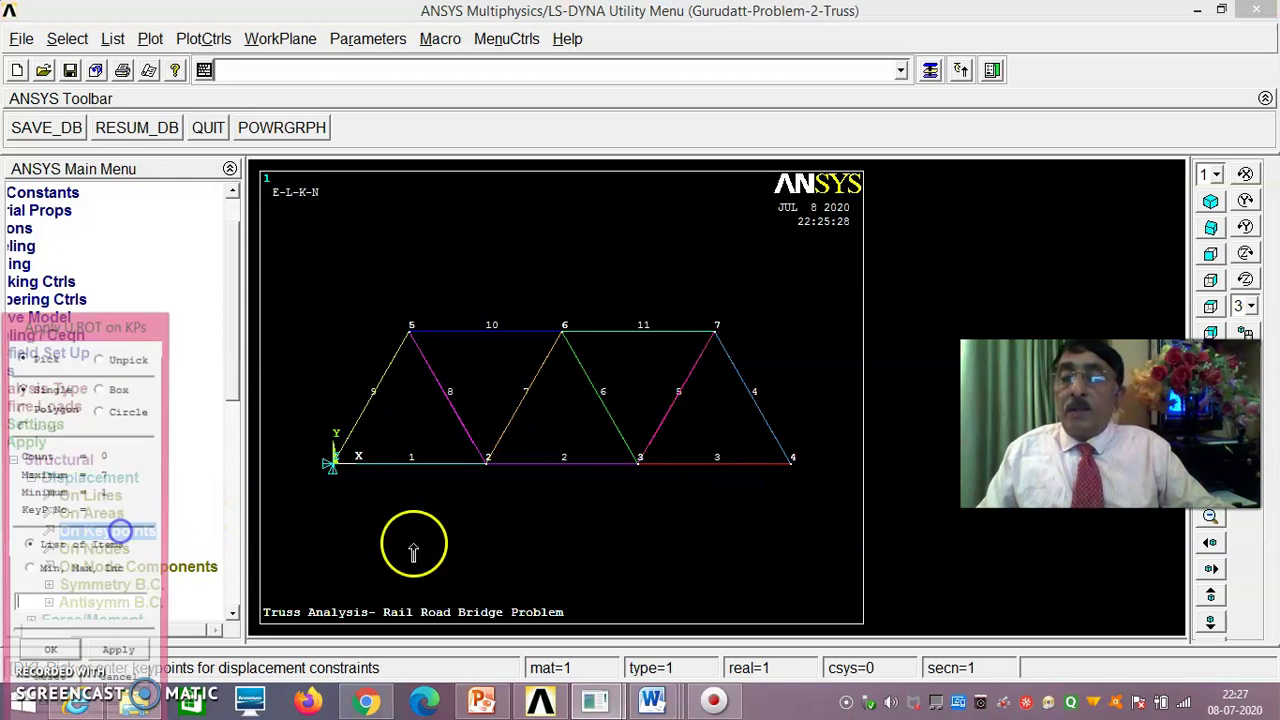
pyautogui.click(791, 463)
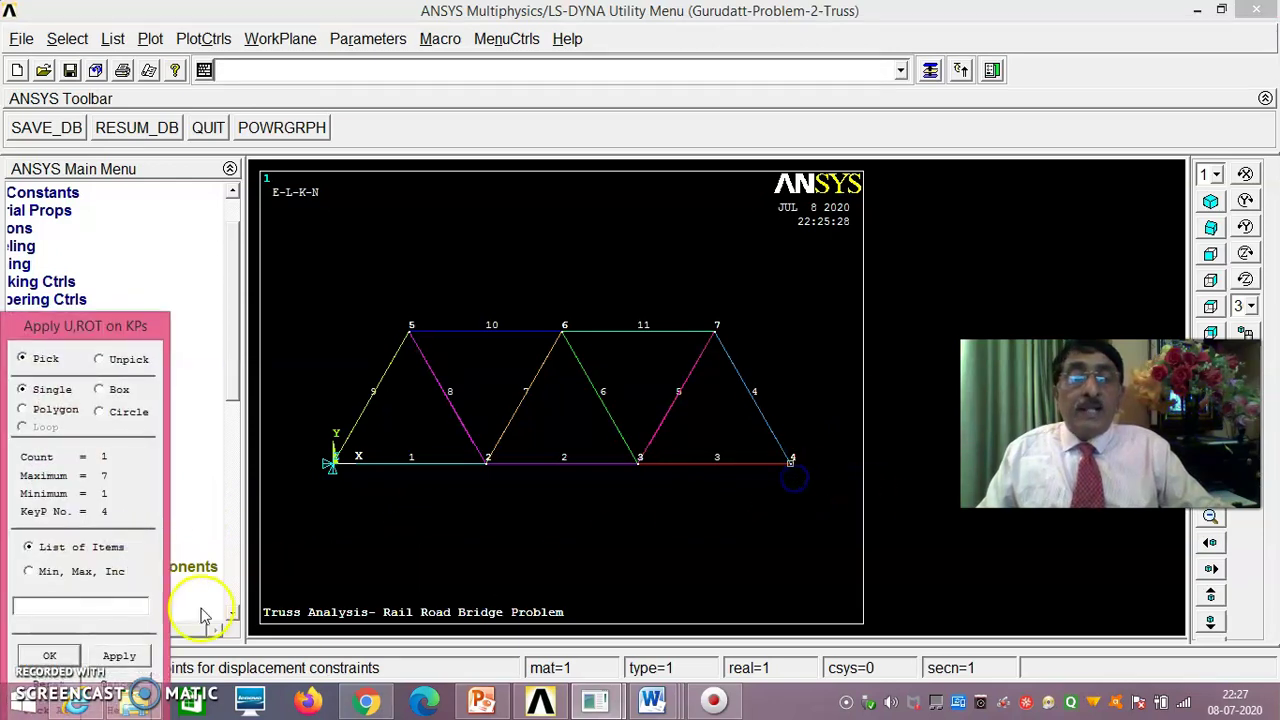
pyautogui.click(49, 655)
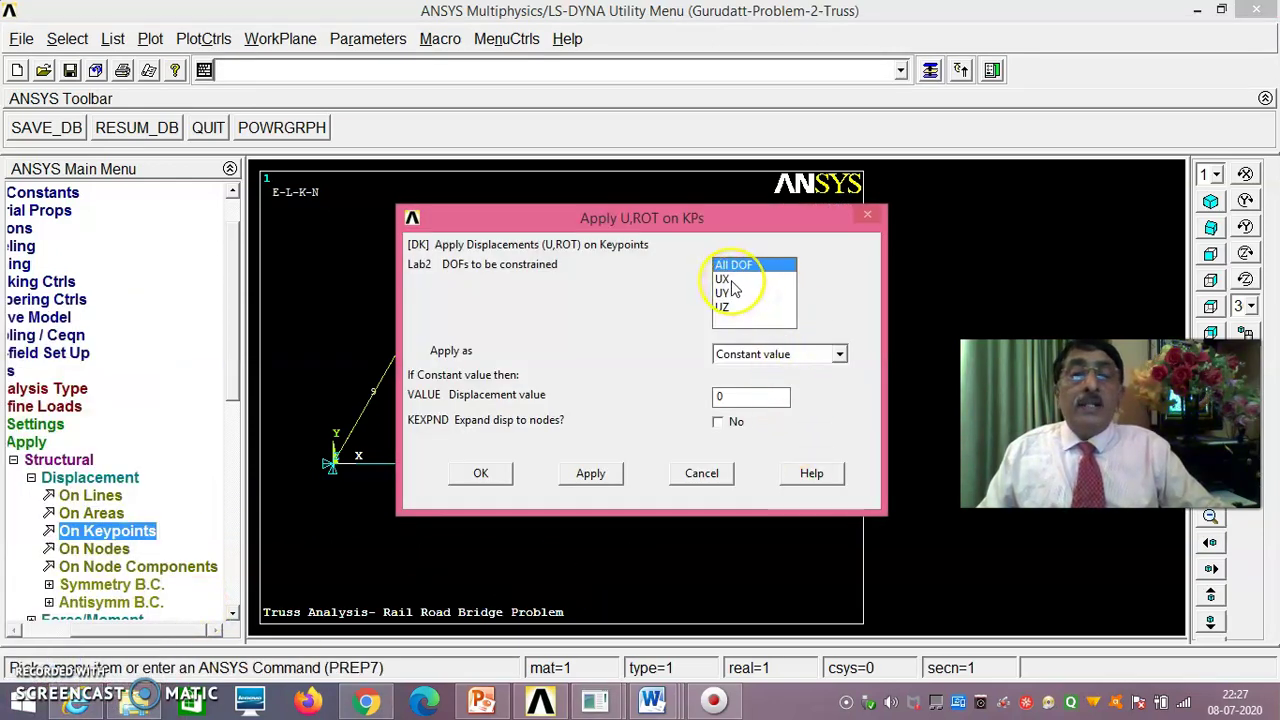
pyautogui.click(722, 292)
pyautogui.click(722, 307)
pyautogui.click(738, 264)
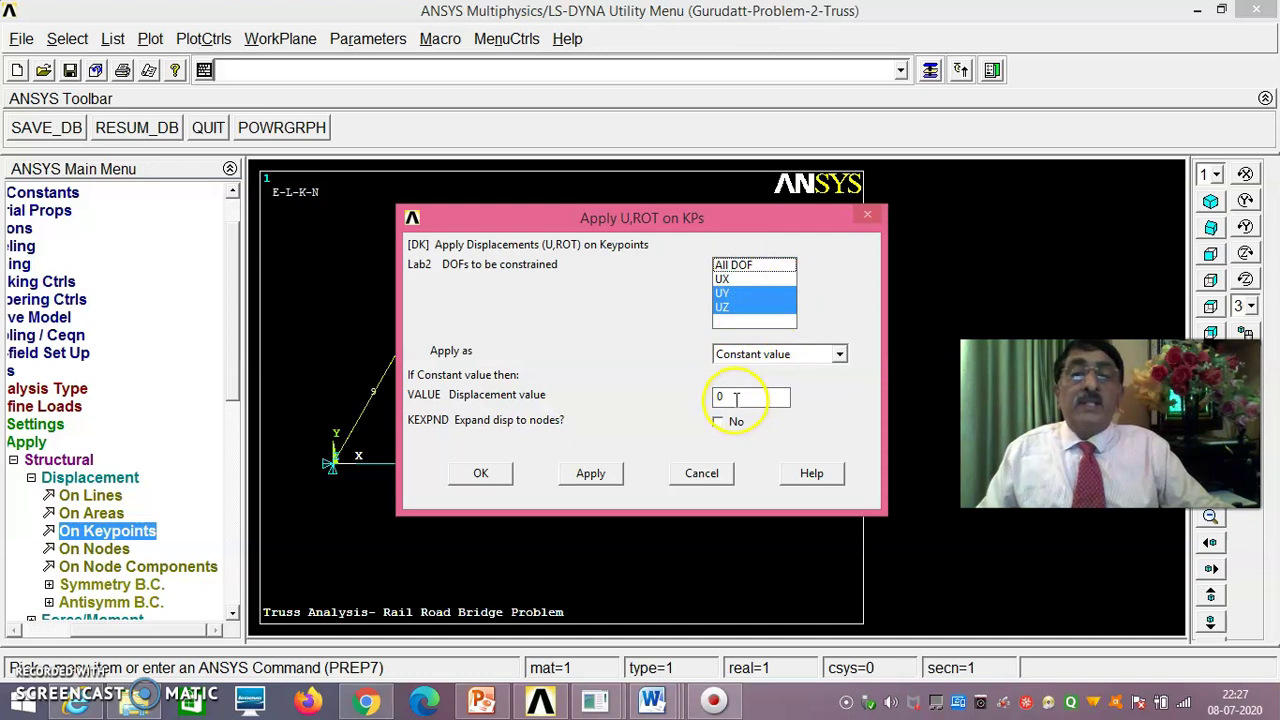
pyautogui.click(484, 476)
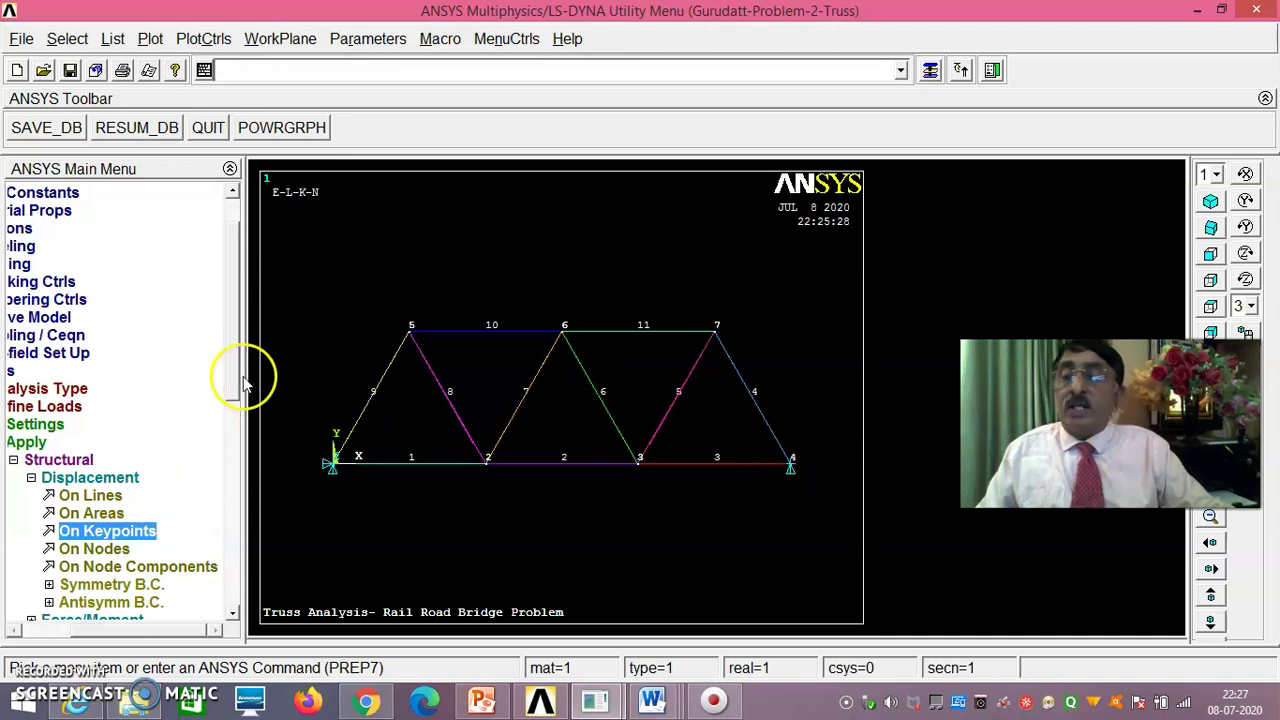
pyautogui.moveTo(242, 372); pyautogui.dragTo(242, 424)
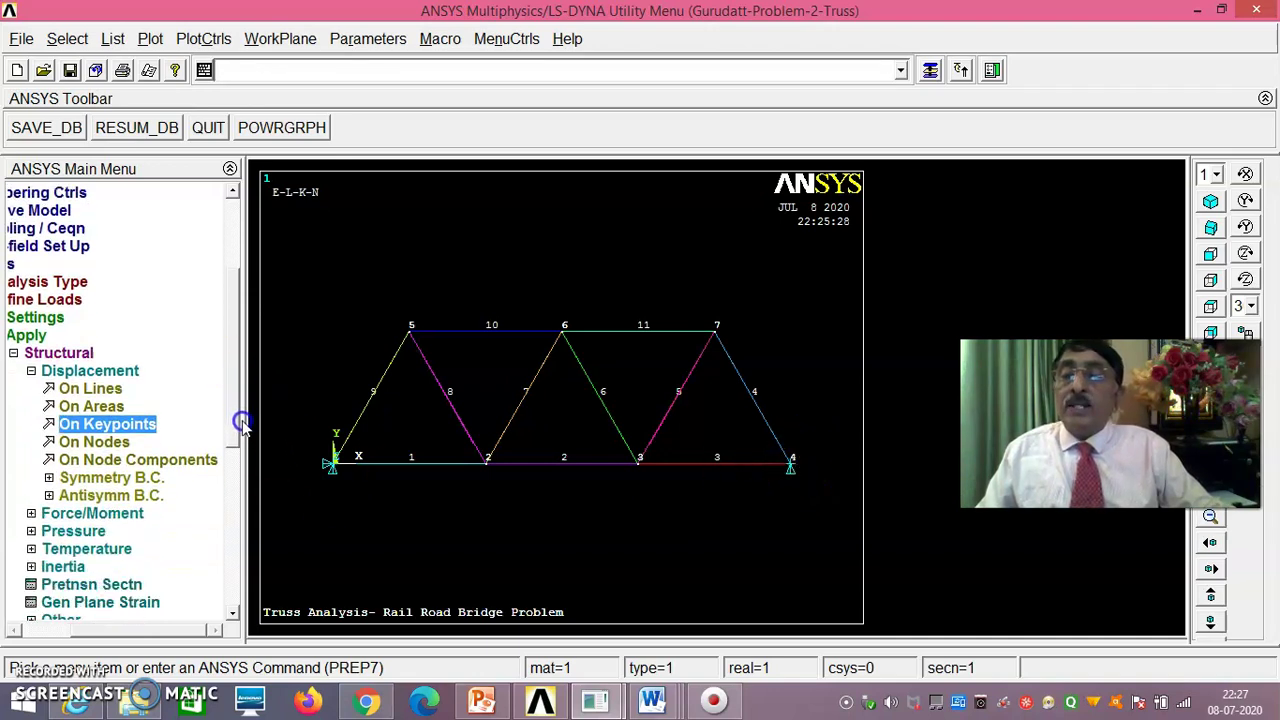
# - Apply a vertical FY force of -280e3 at keypoint 1
pyautogui.click(95, 515)
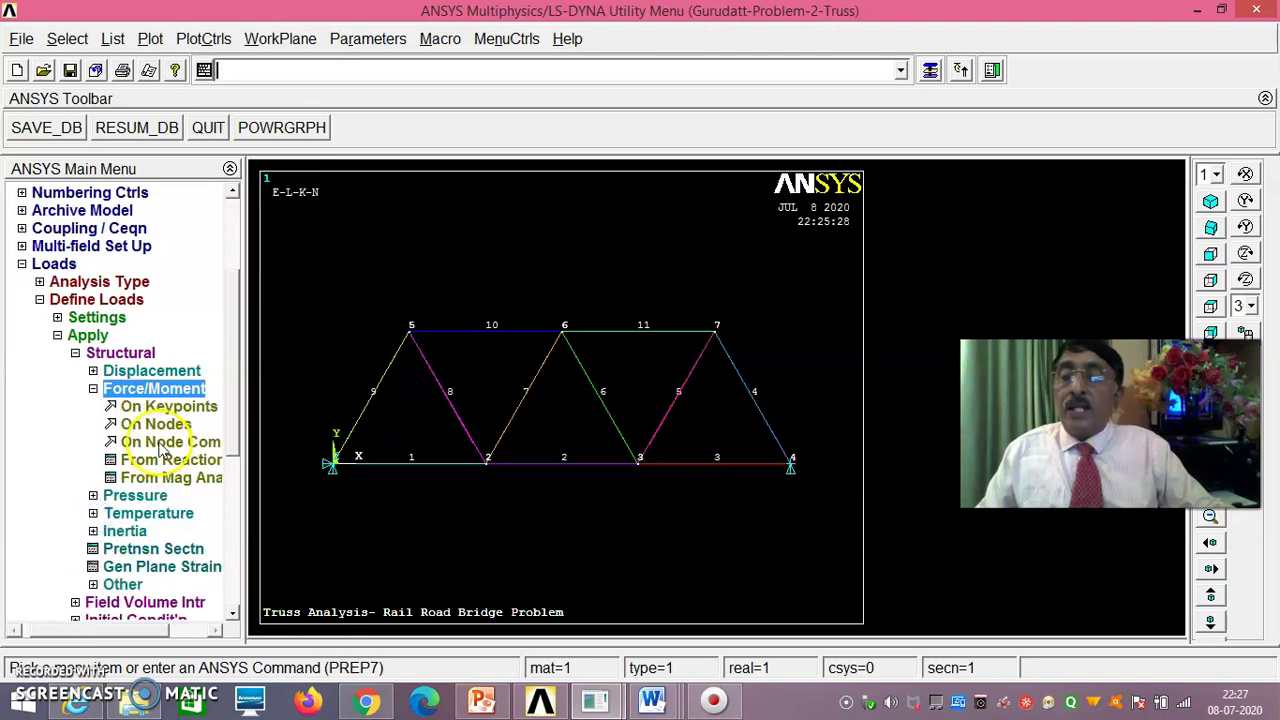
pyautogui.click(165, 410)
pyautogui.click(336, 464)
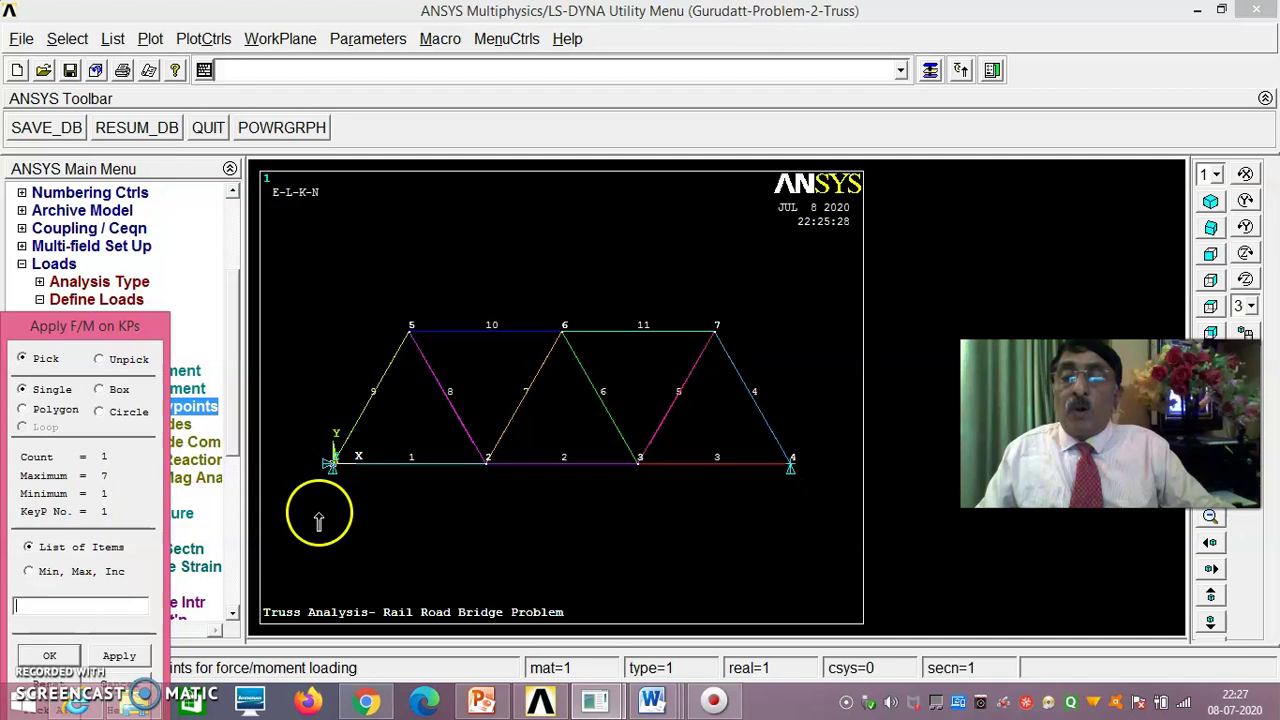
pyautogui.click(67, 660)
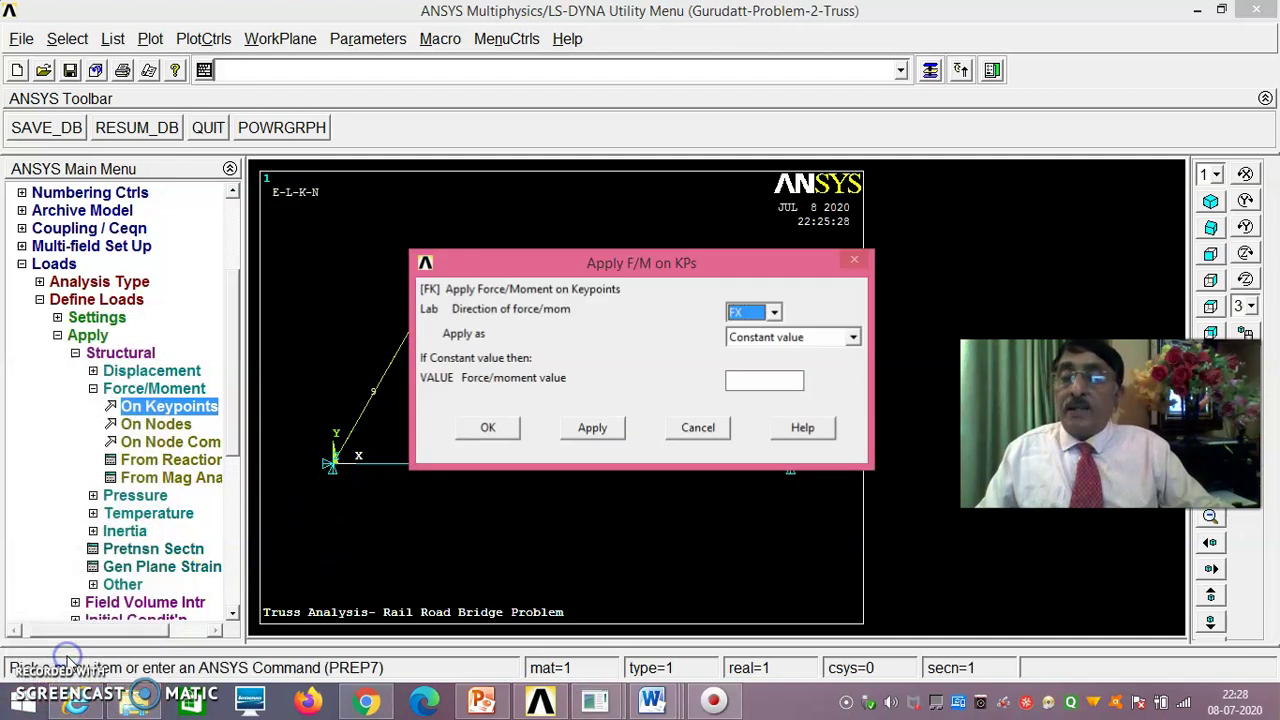
pyautogui.click(774, 313)
pyautogui.click(766, 337)
pyautogui.click(741, 381)
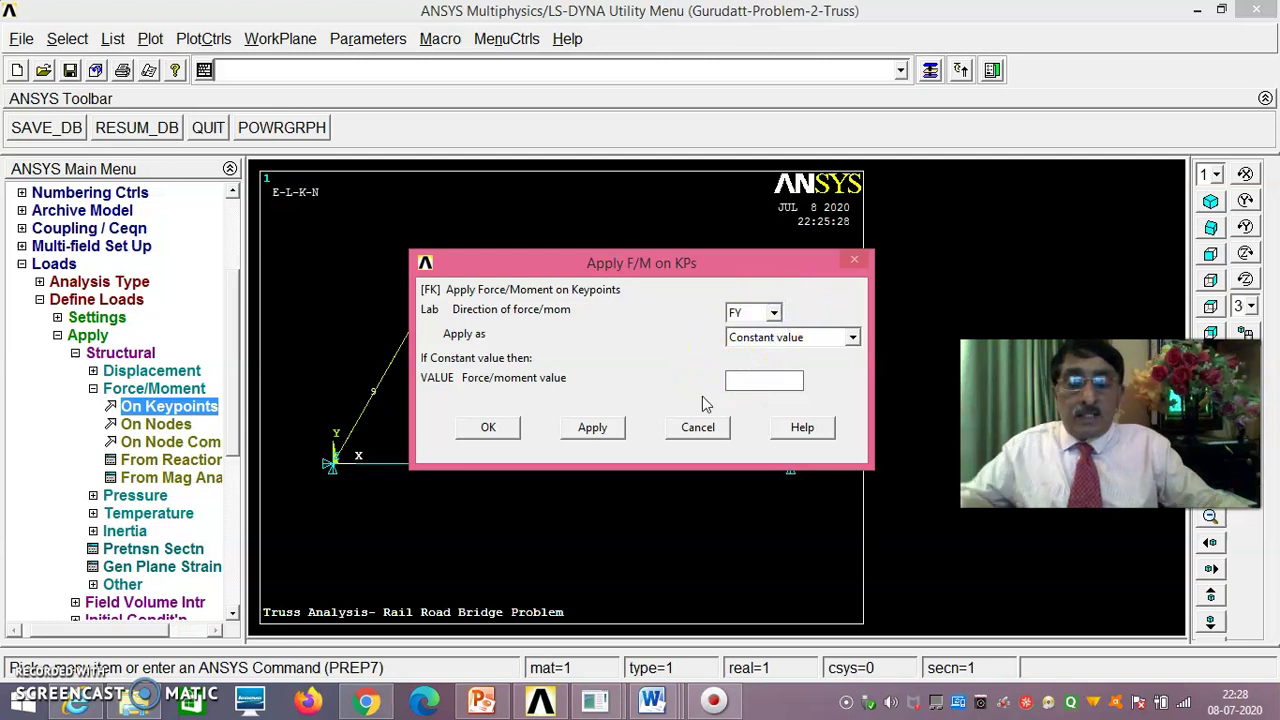
pyautogui.write('-280e3')
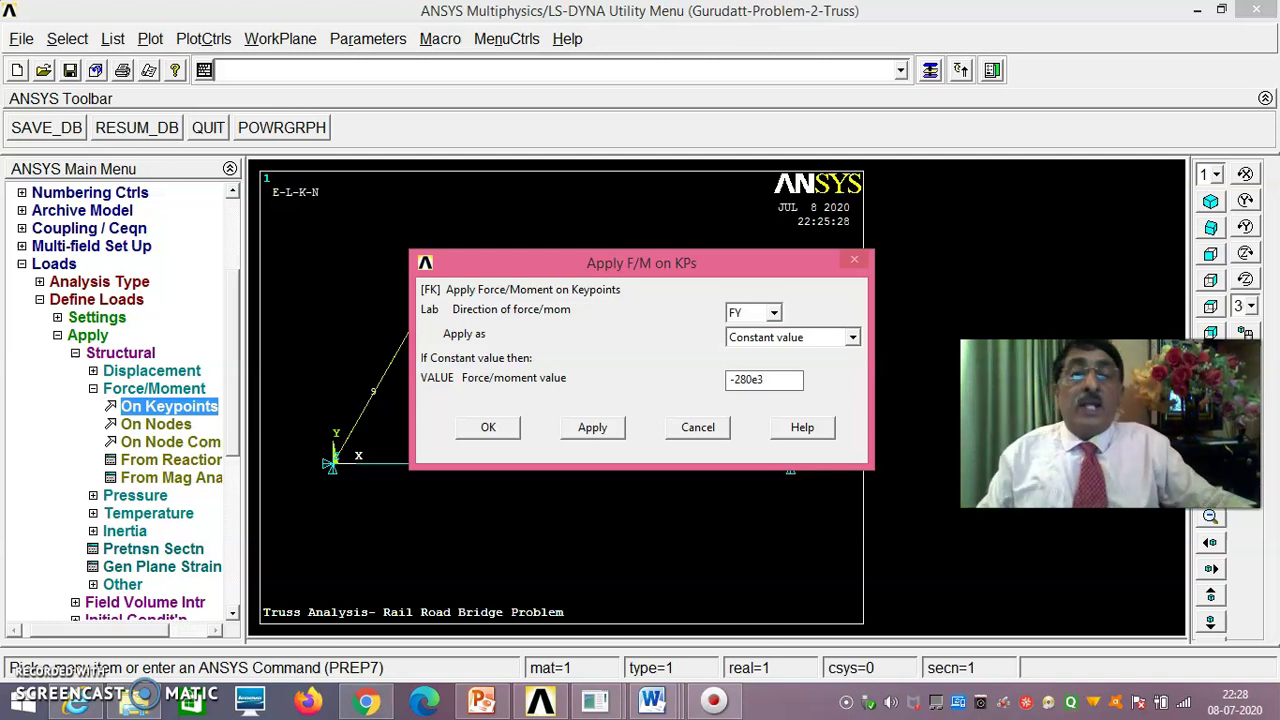
pyautogui.click(489, 427)
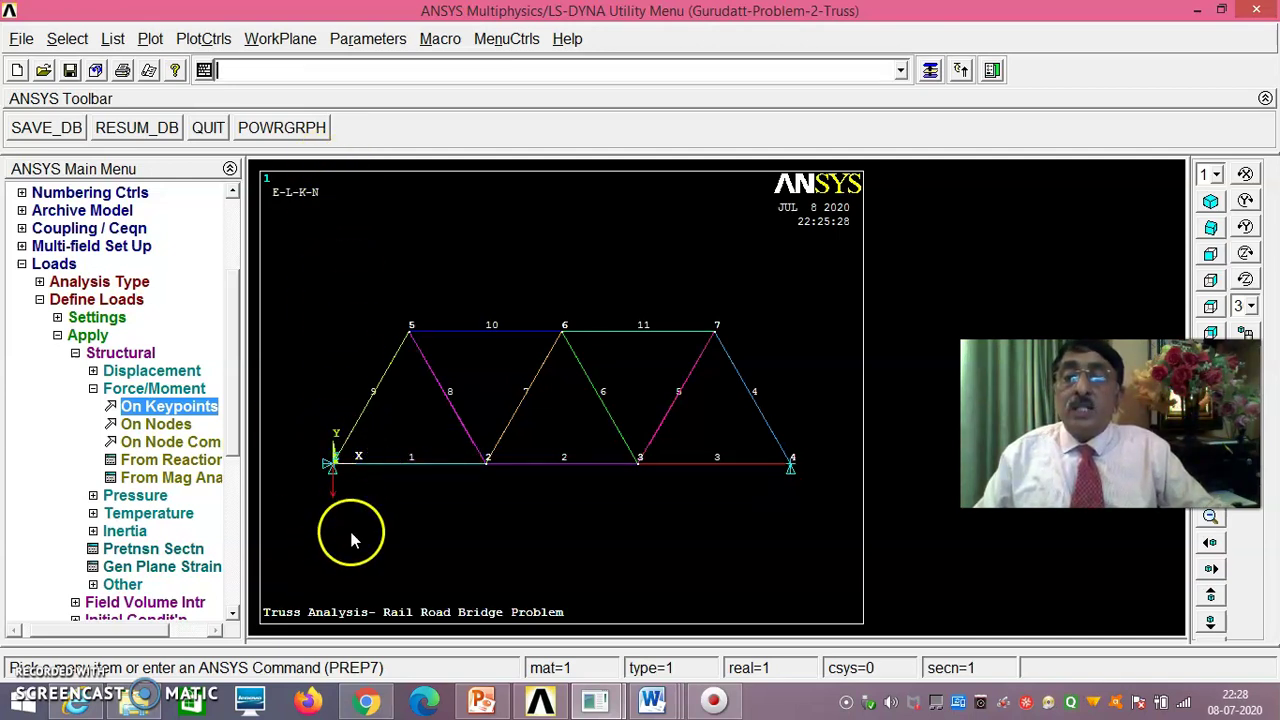
# - Apply a vertical FY force of -210e3 at keypoint 2
pyautogui.click(180, 414)
pyautogui.click(487, 460)
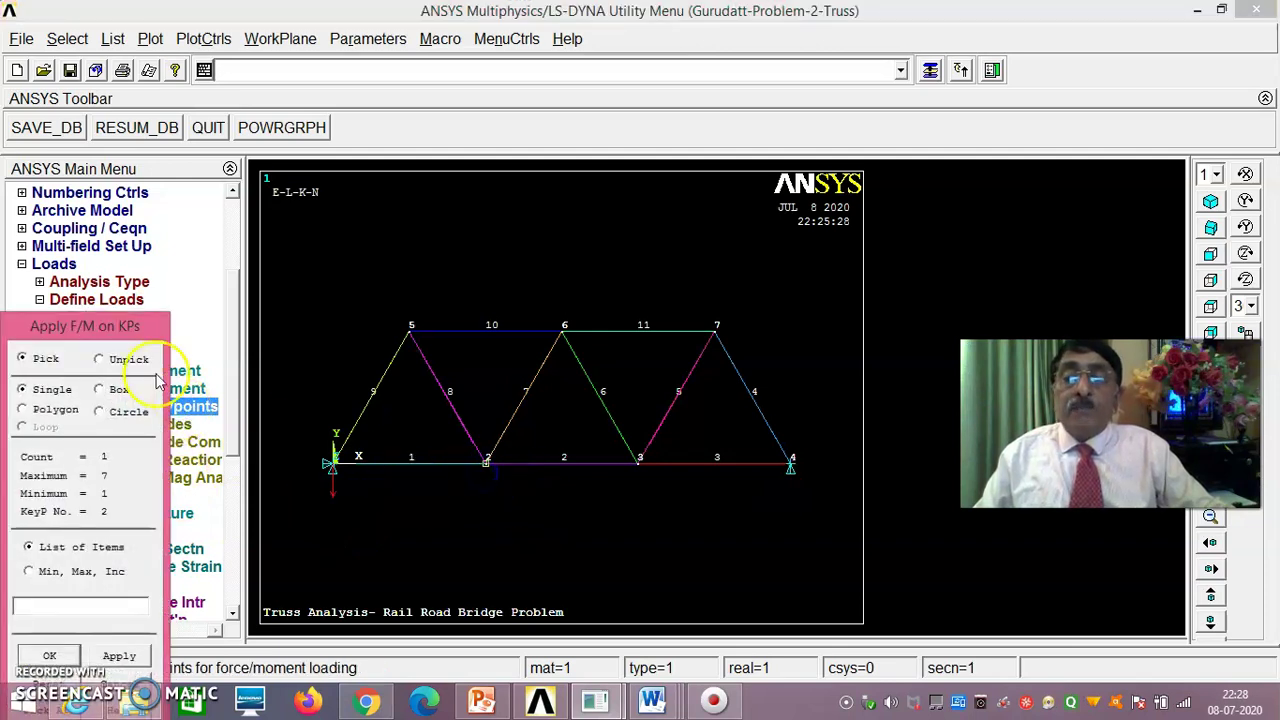
pyautogui.moveTo(132, 326); pyautogui.dragTo(163, 247)
pyautogui.click(88, 579)
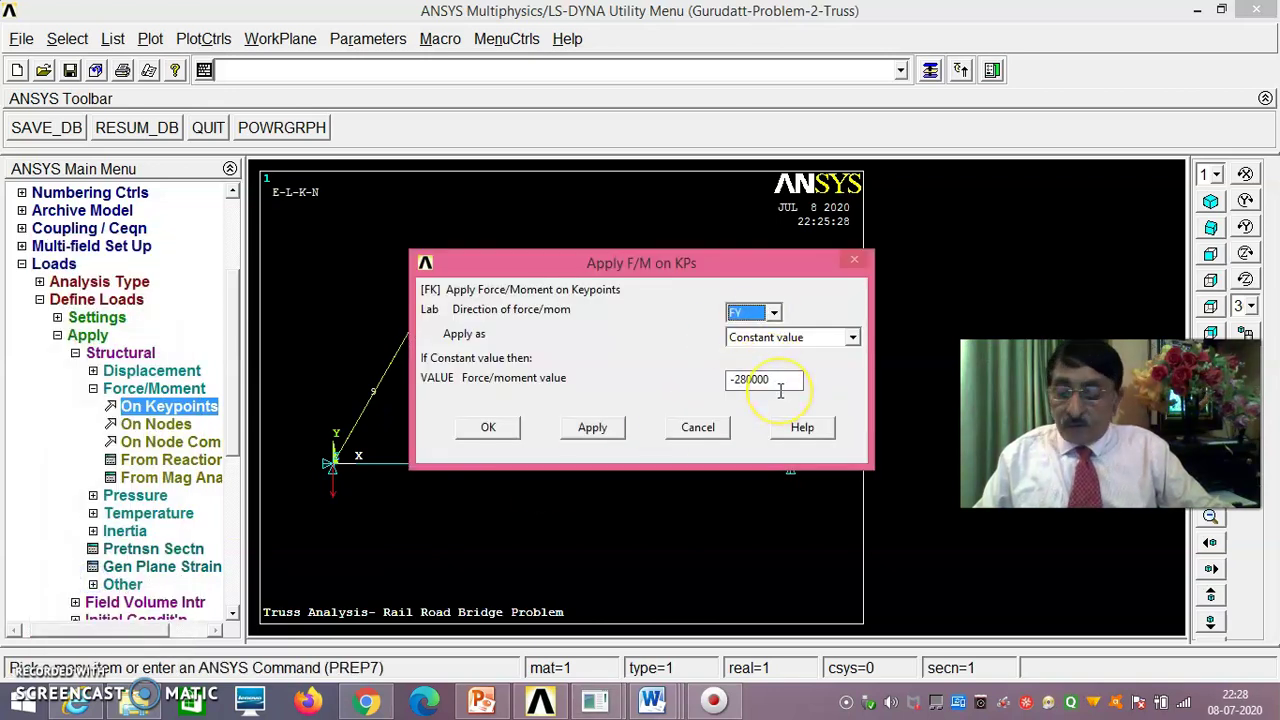
pyautogui.click(778, 386)
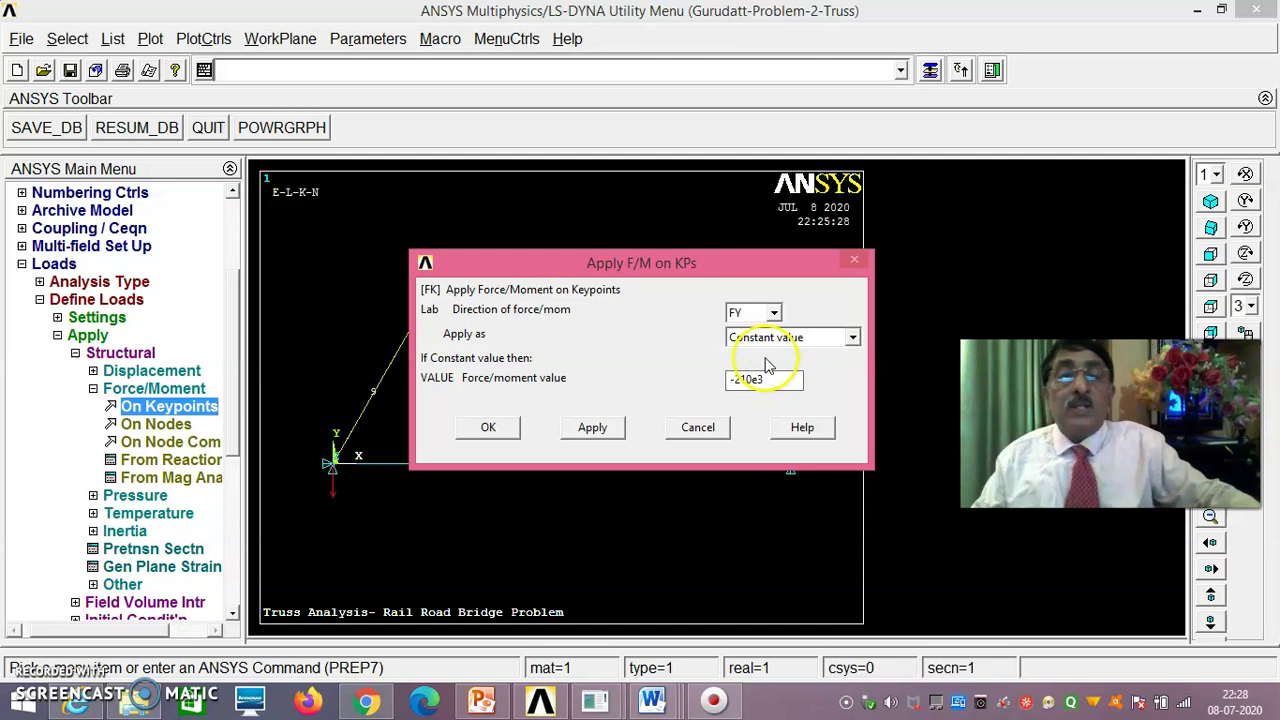
pyautogui.click(490, 430)
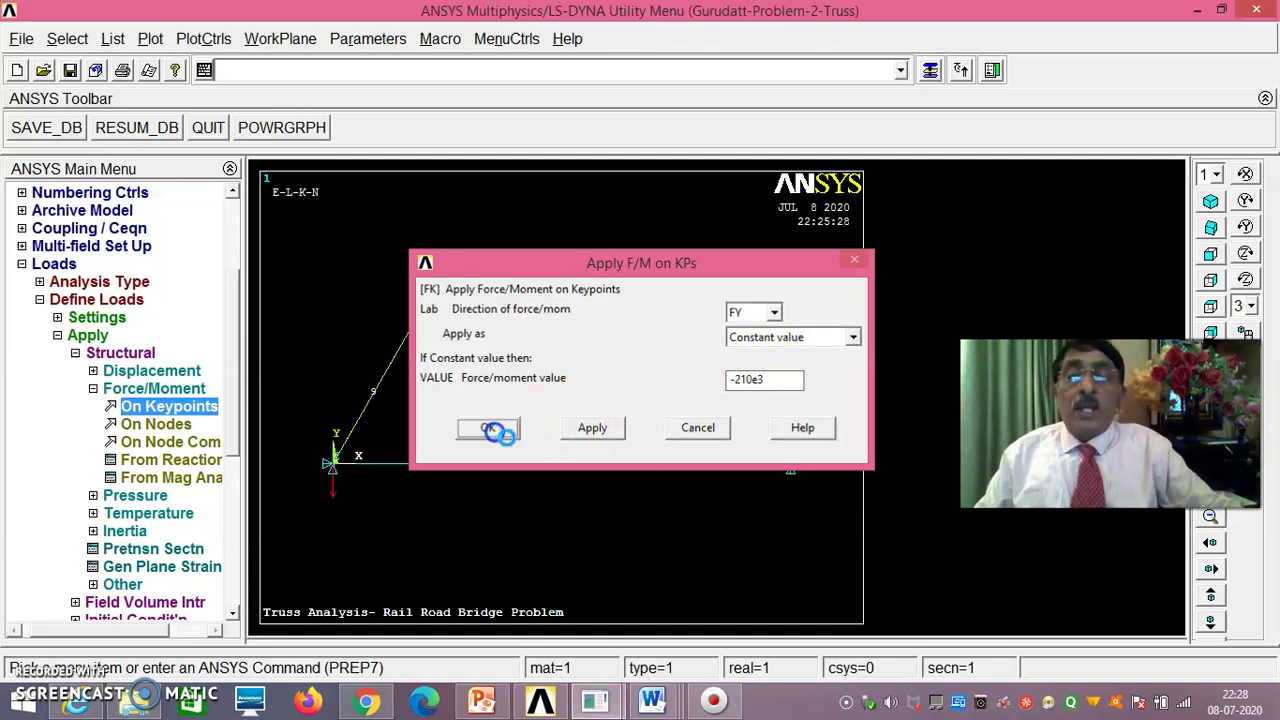
pyautogui.click(170, 406)
# - Apply a vertical FY force of -280e3 at keypoint 3
pyautogui.click(652, 480)
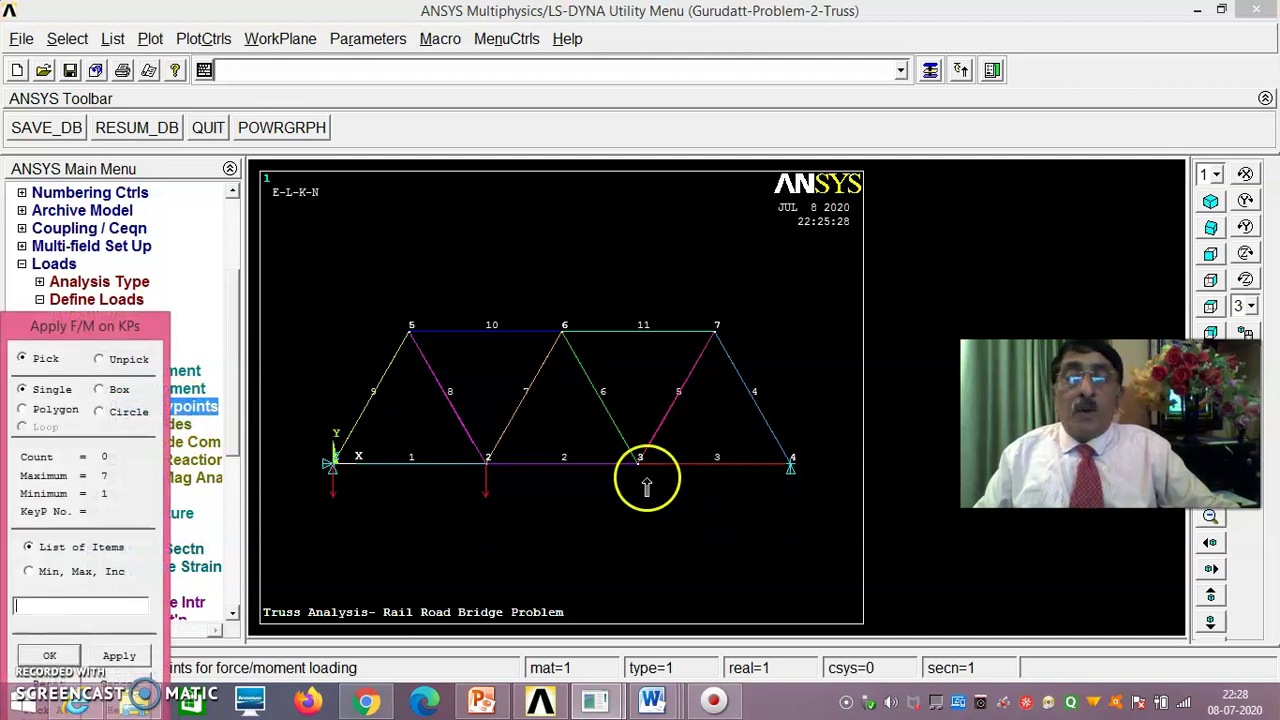
pyautogui.moveTo(122, 333); pyautogui.dragTo(157, 255)
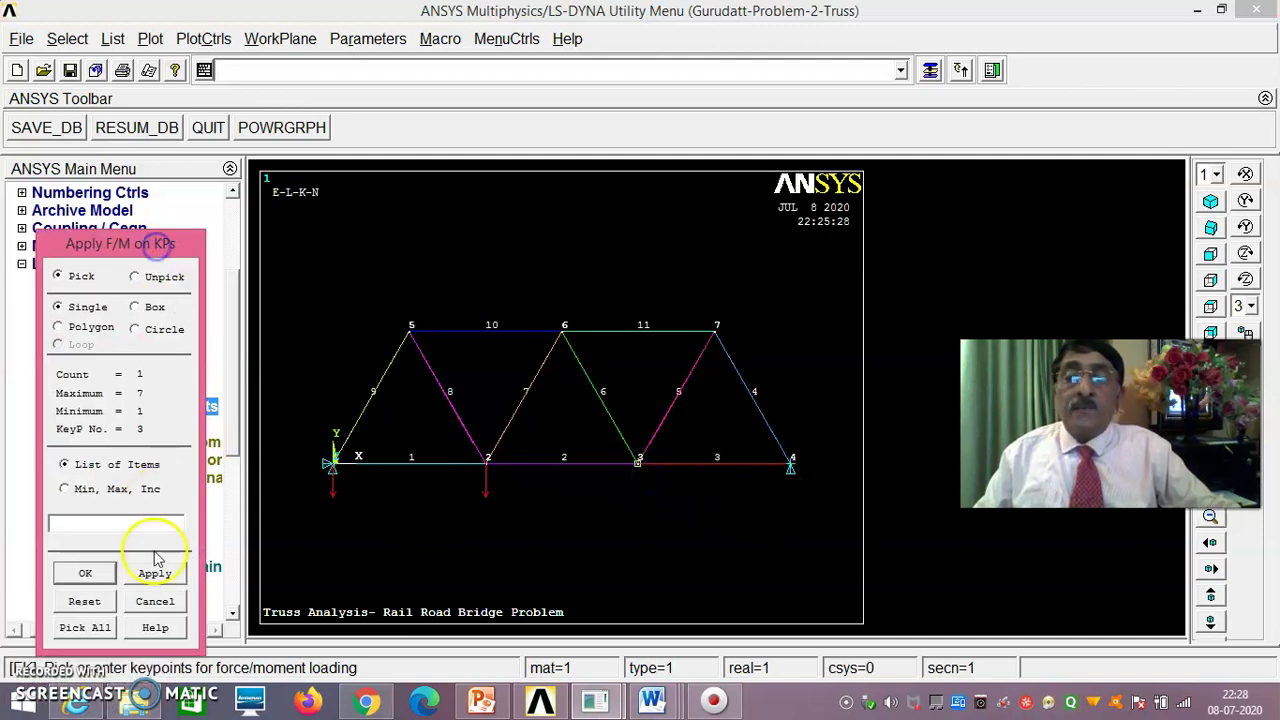
pyautogui.click(84, 577)
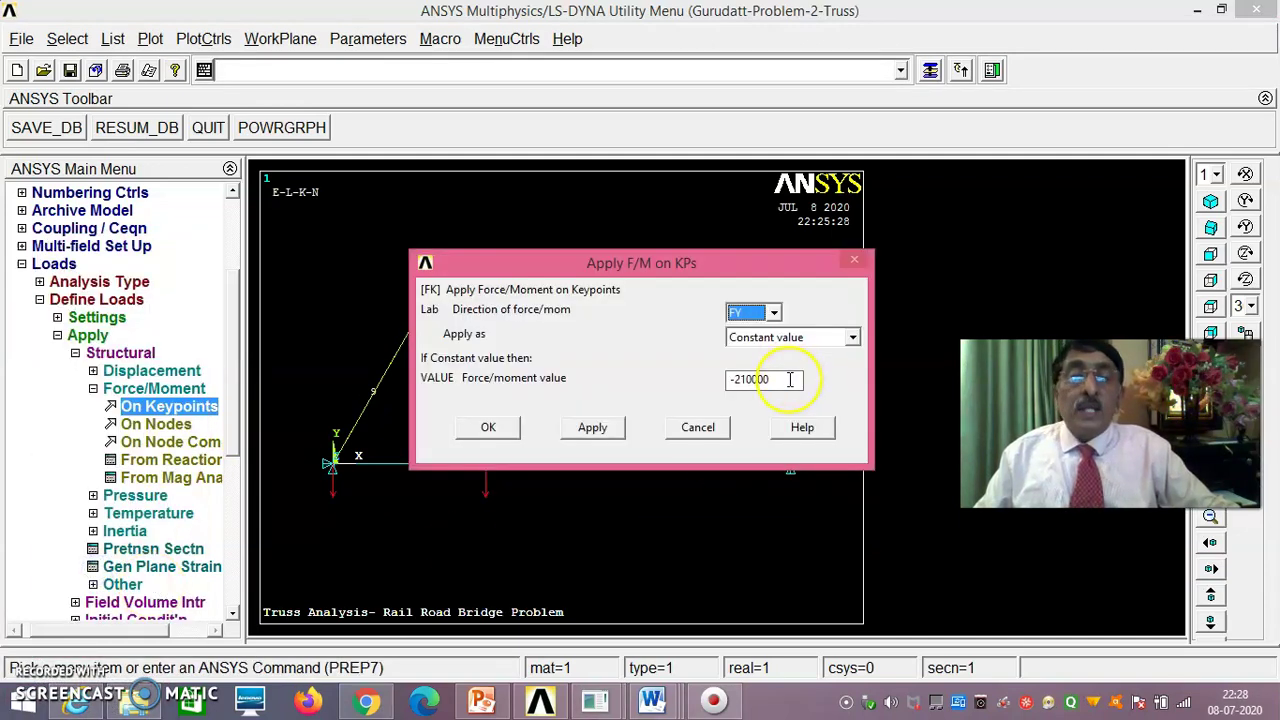
pyautogui.click(790, 379)
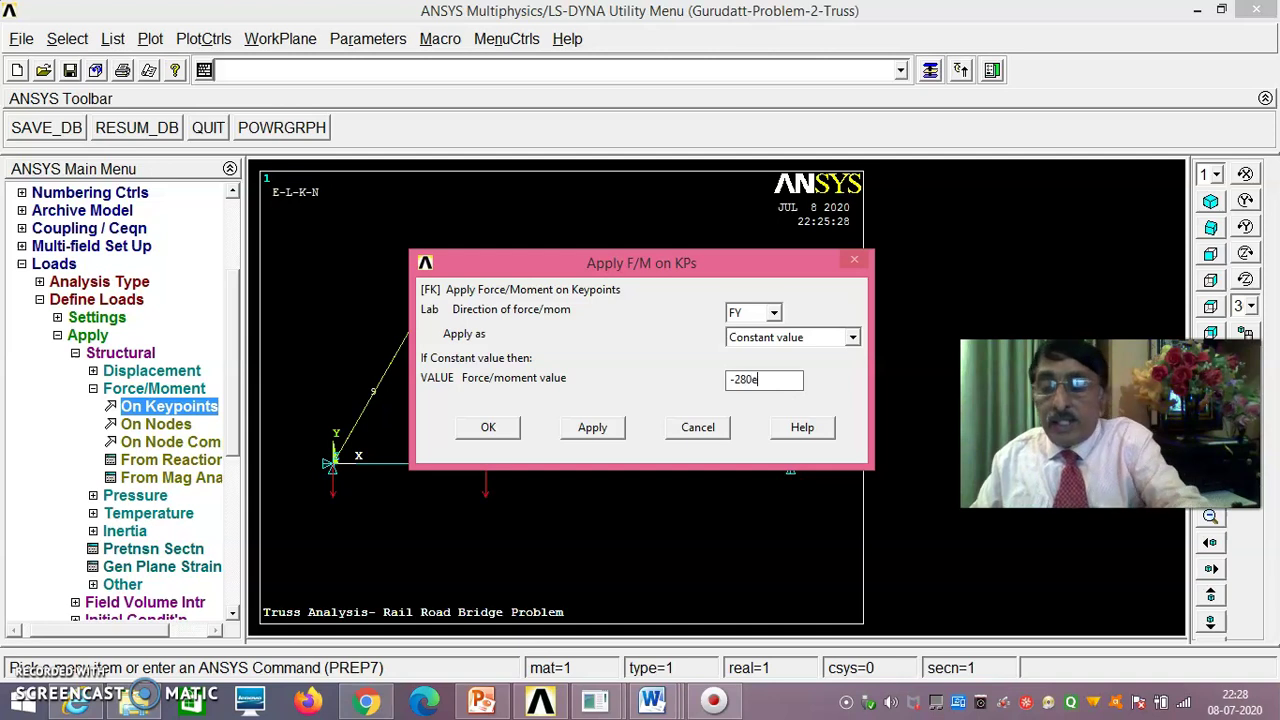
pyautogui.click(490, 432)
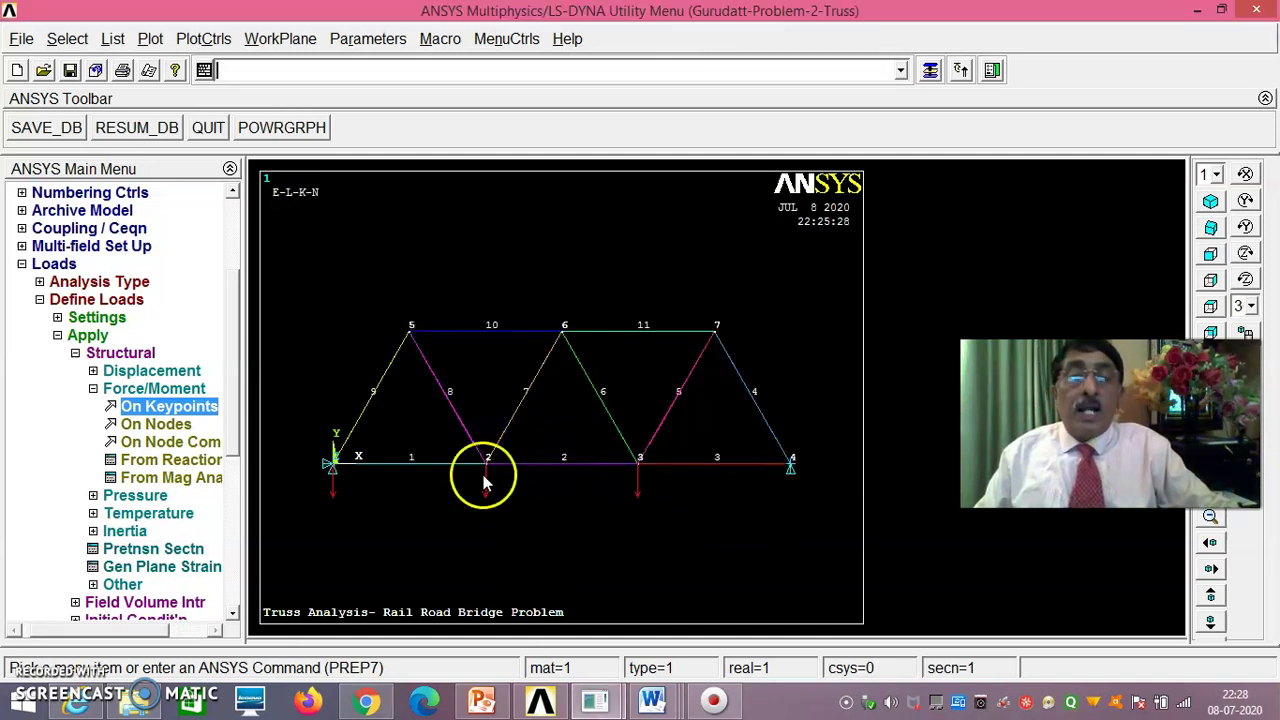
# - Apply a vertical FY force of -360e3 at keypoint 4
pyautogui.click(168, 406)
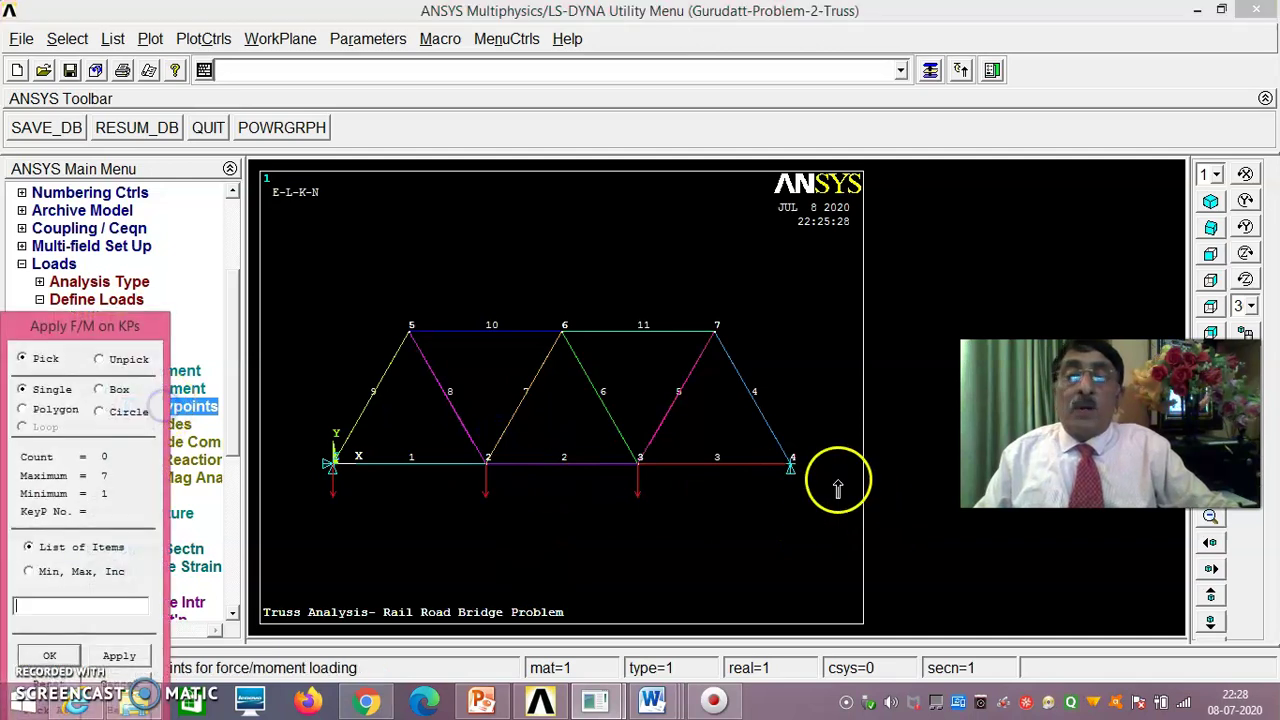
pyautogui.click(792, 468)
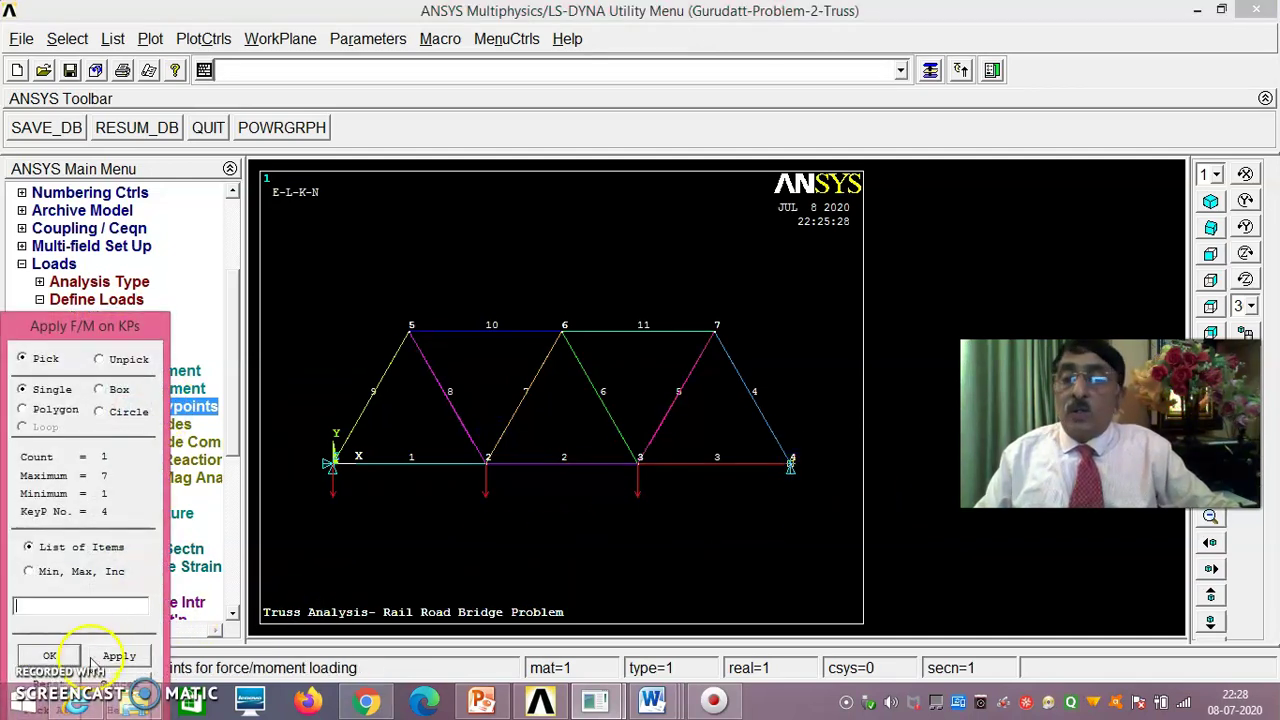
pyautogui.click(52, 656)
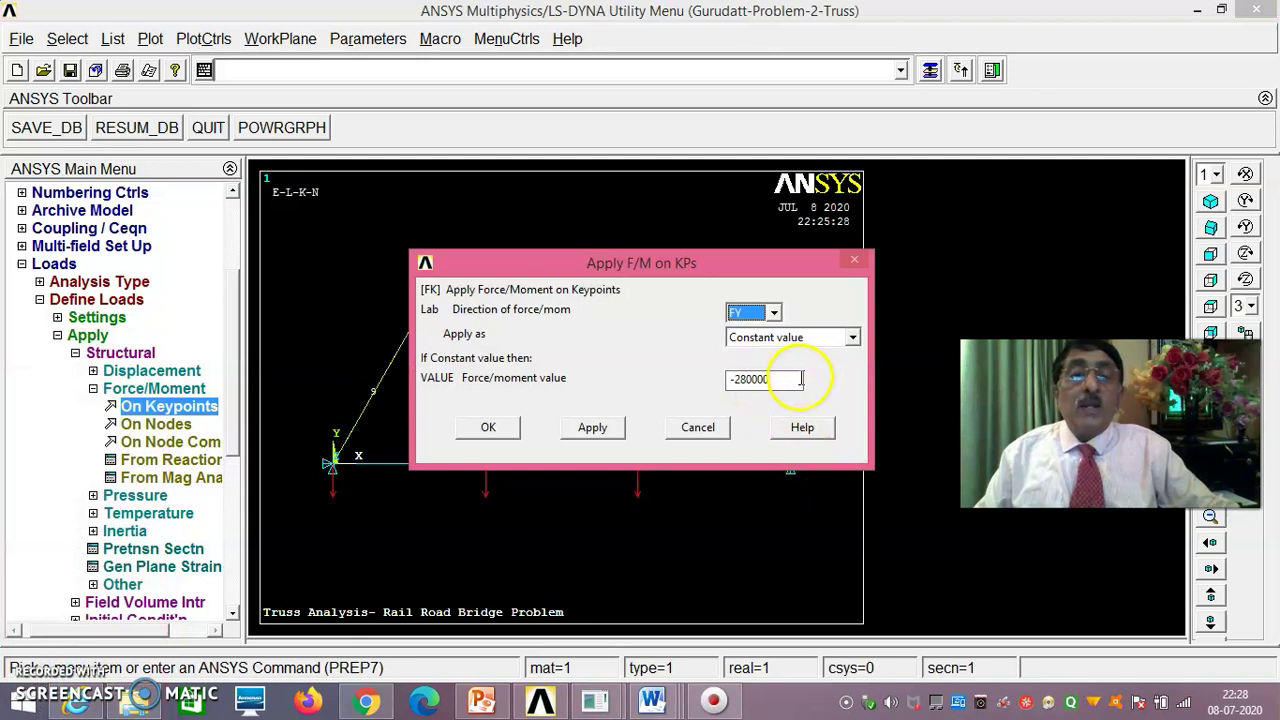
pyautogui.click(786, 381)
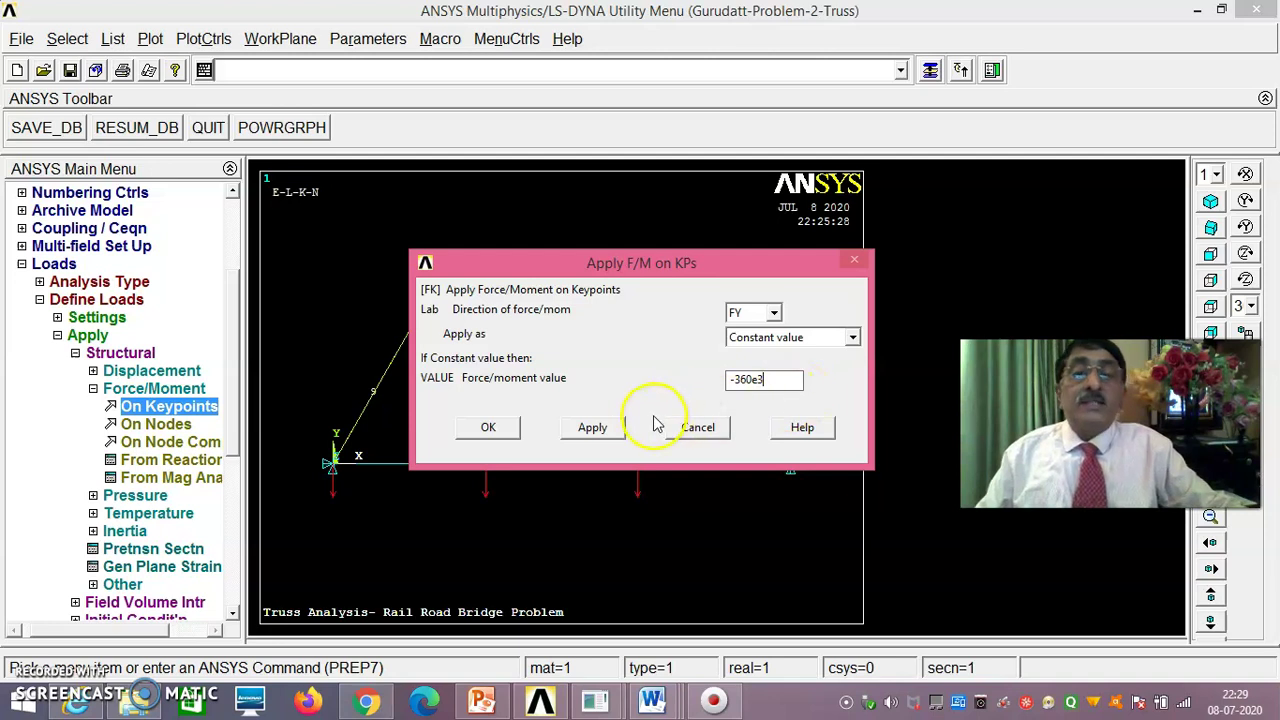
pyautogui.click(500, 425)
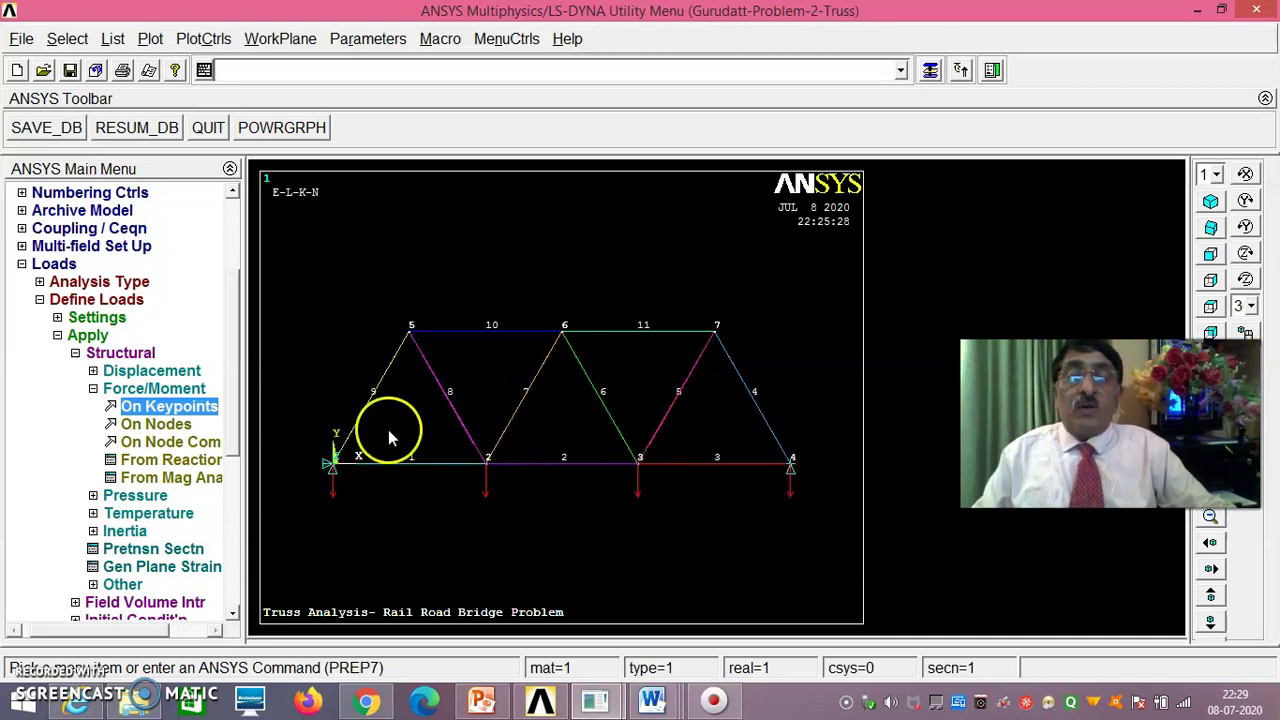
# - Collapse the load options and save the model database with SAVE_DB
pyautogui.click(57, 336)
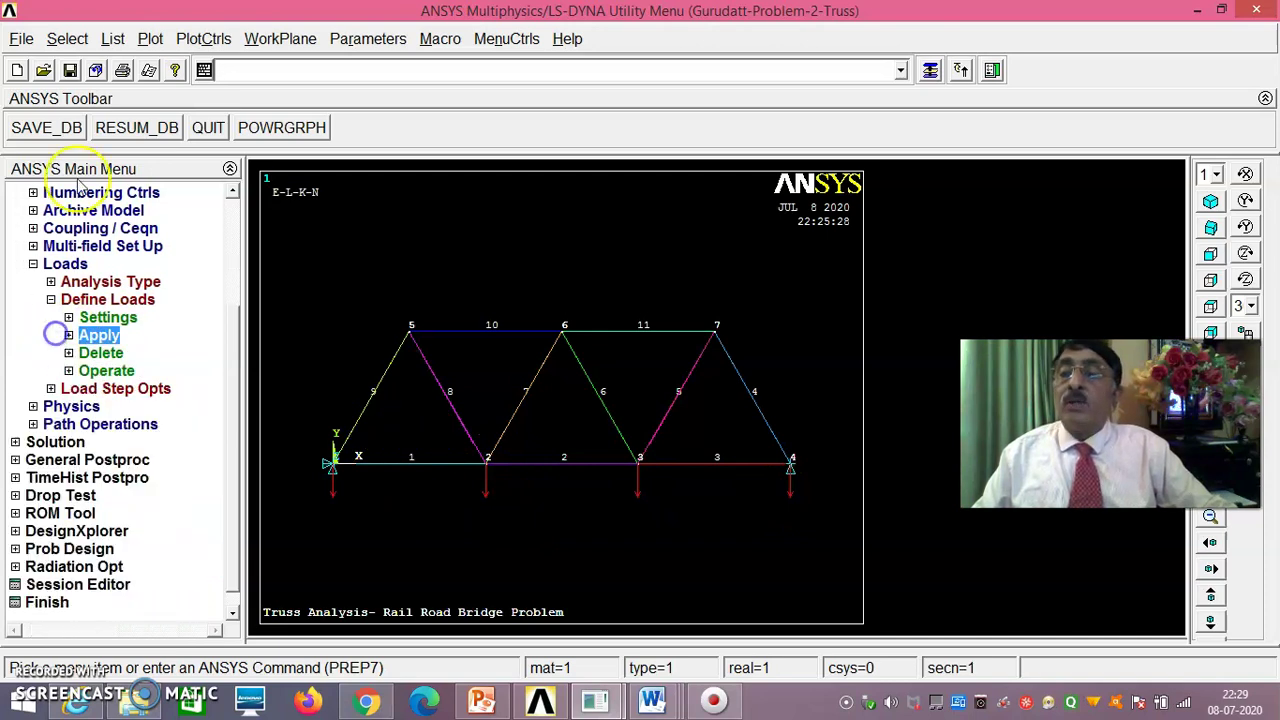
pyautogui.click(45, 128)
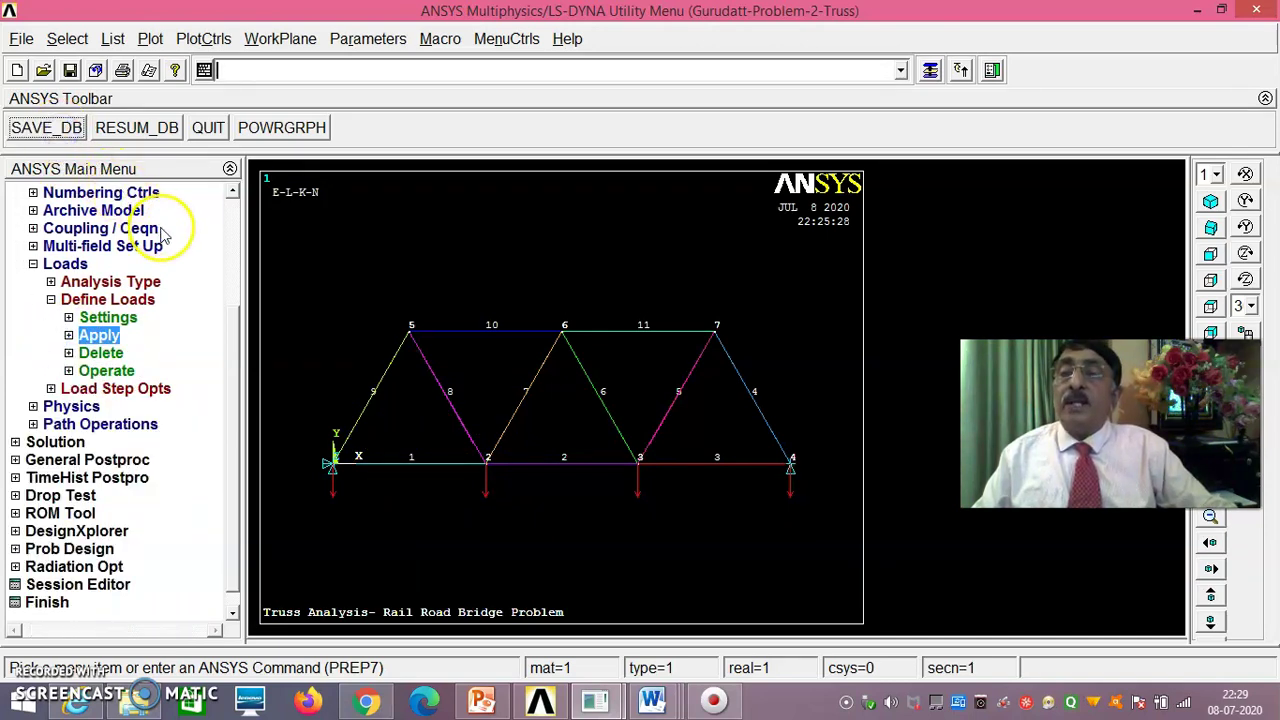
pyautogui.moveTo(236, 358); pyautogui.dragTo(237, 397)
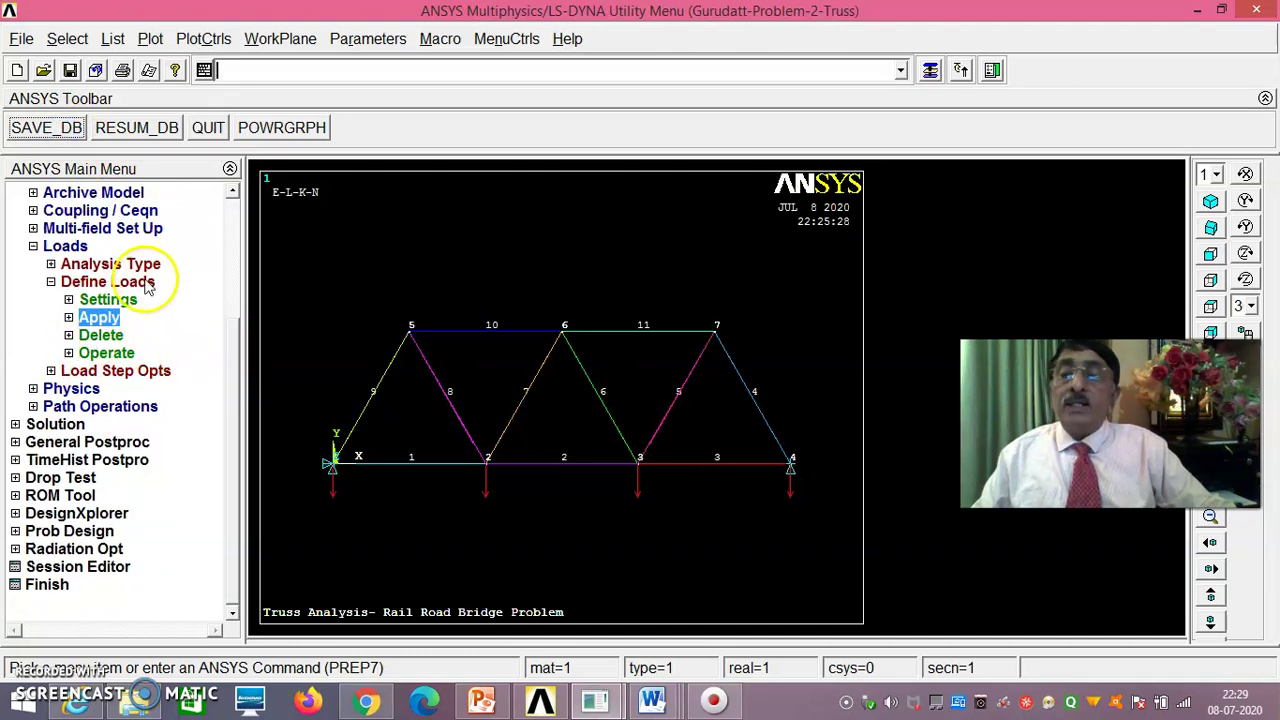
pyautogui.click(67, 428)
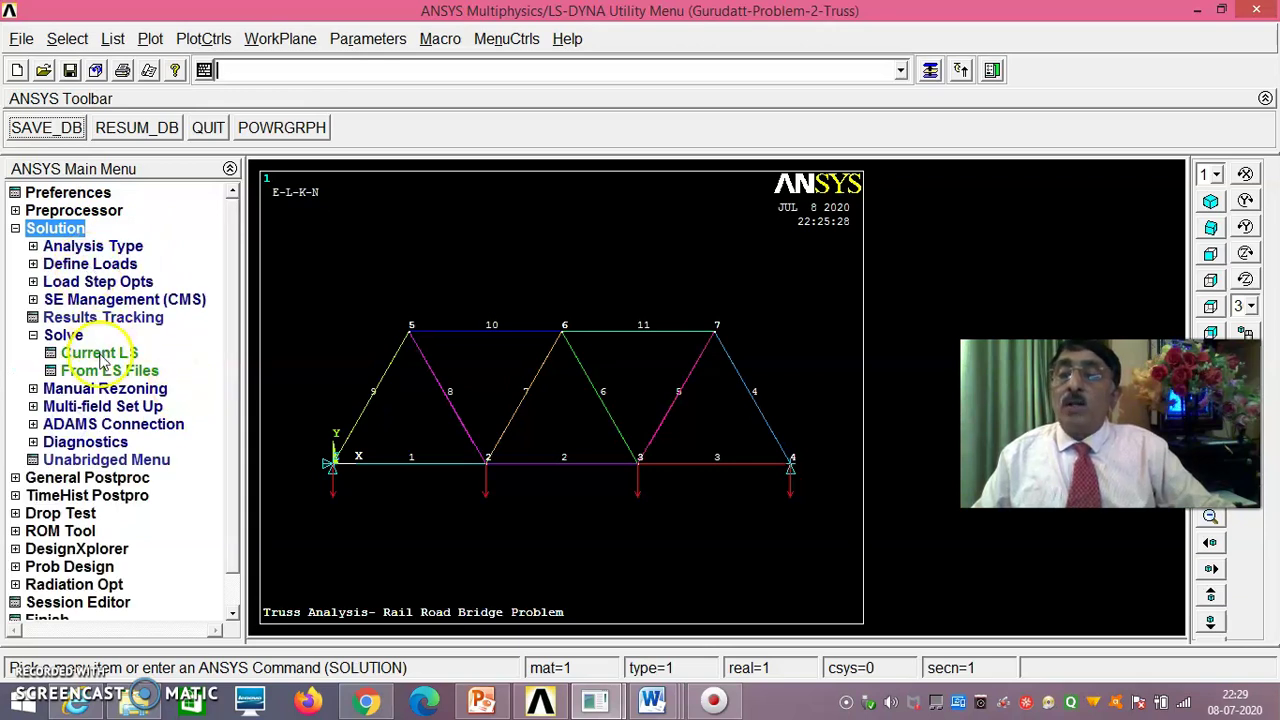
# - Run Solve > Current LS, then dismiss the 'Solution is done!' note and status listing
pyautogui.click(100, 353)
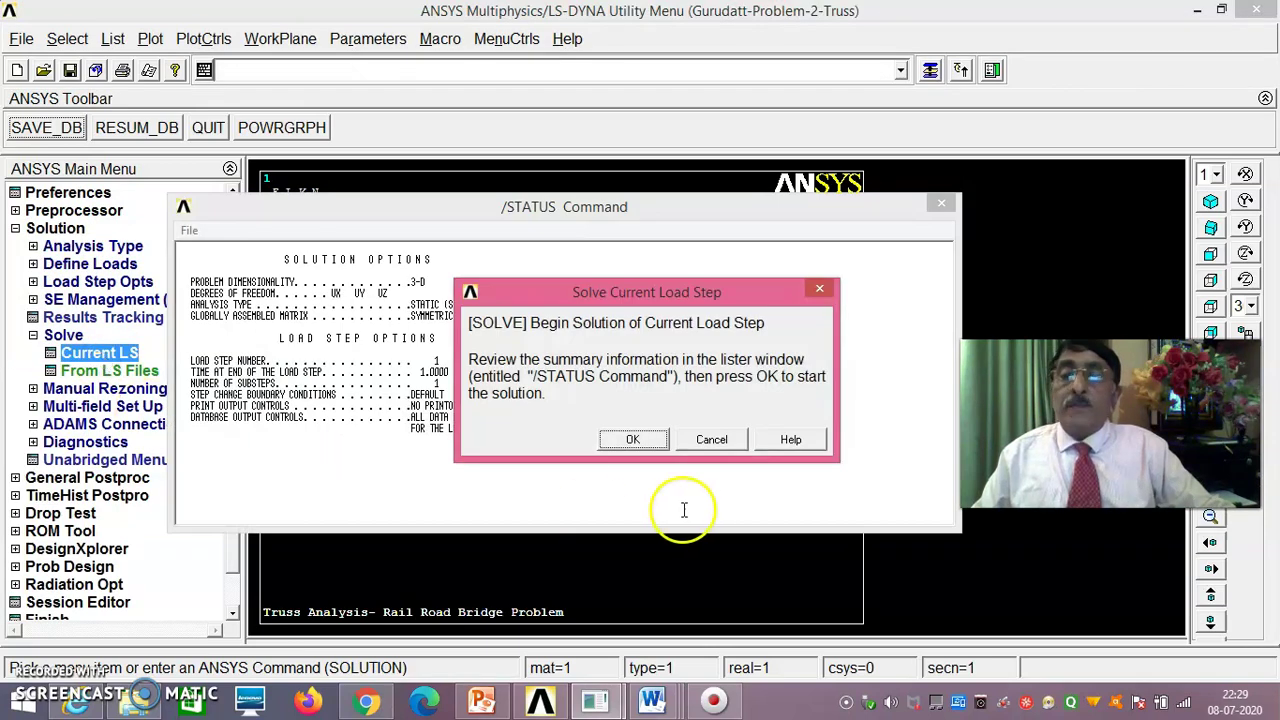
pyautogui.click(619, 441)
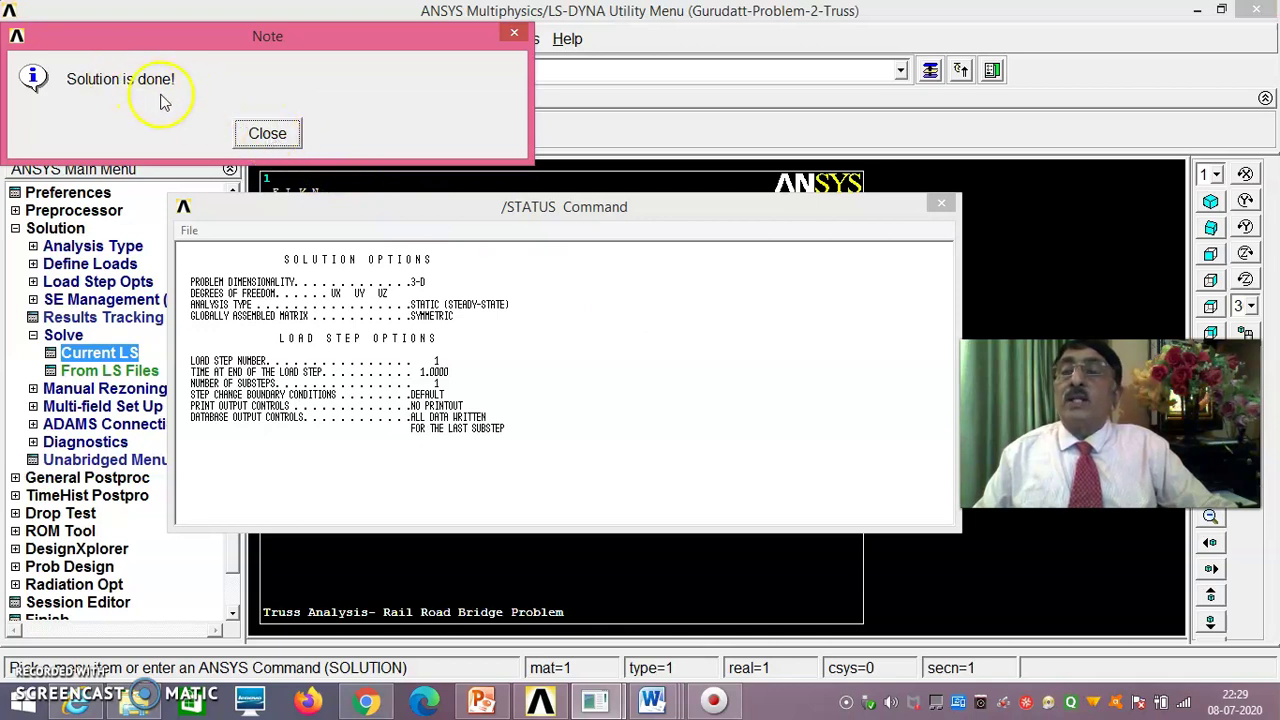
pyautogui.click(265, 136)
pyautogui.click(941, 204)
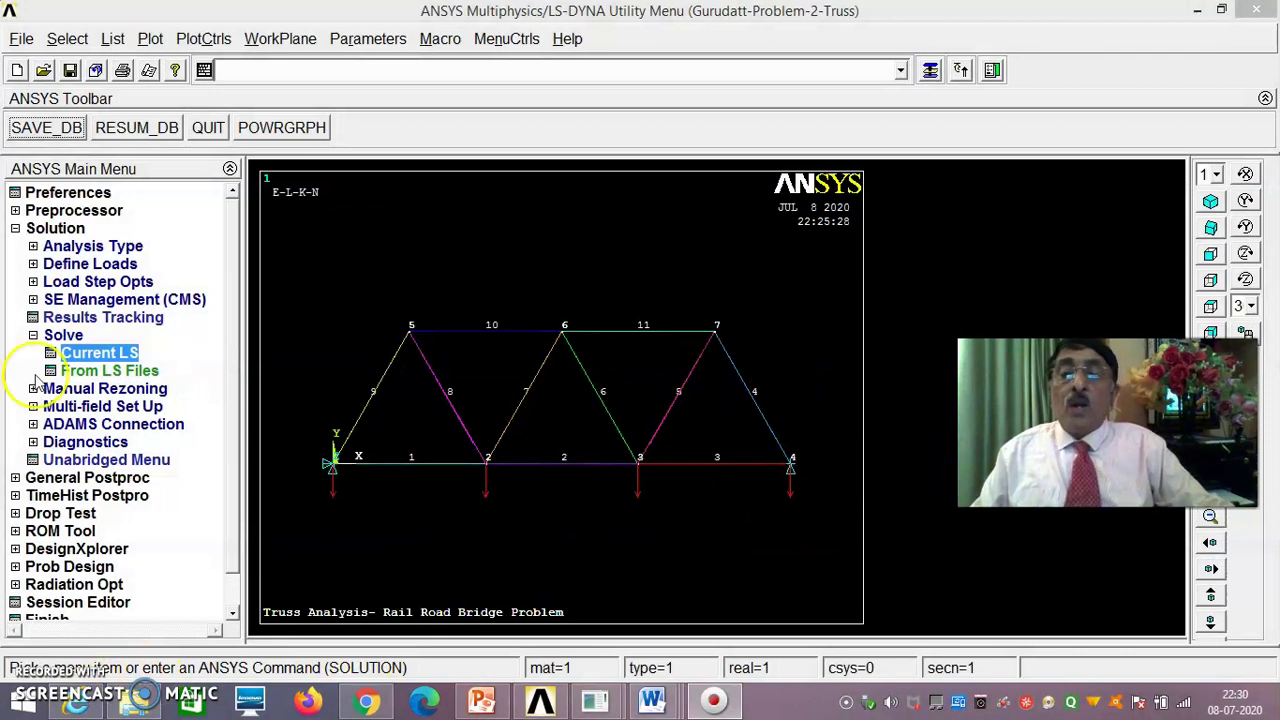
pyautogui.click(37, 340)
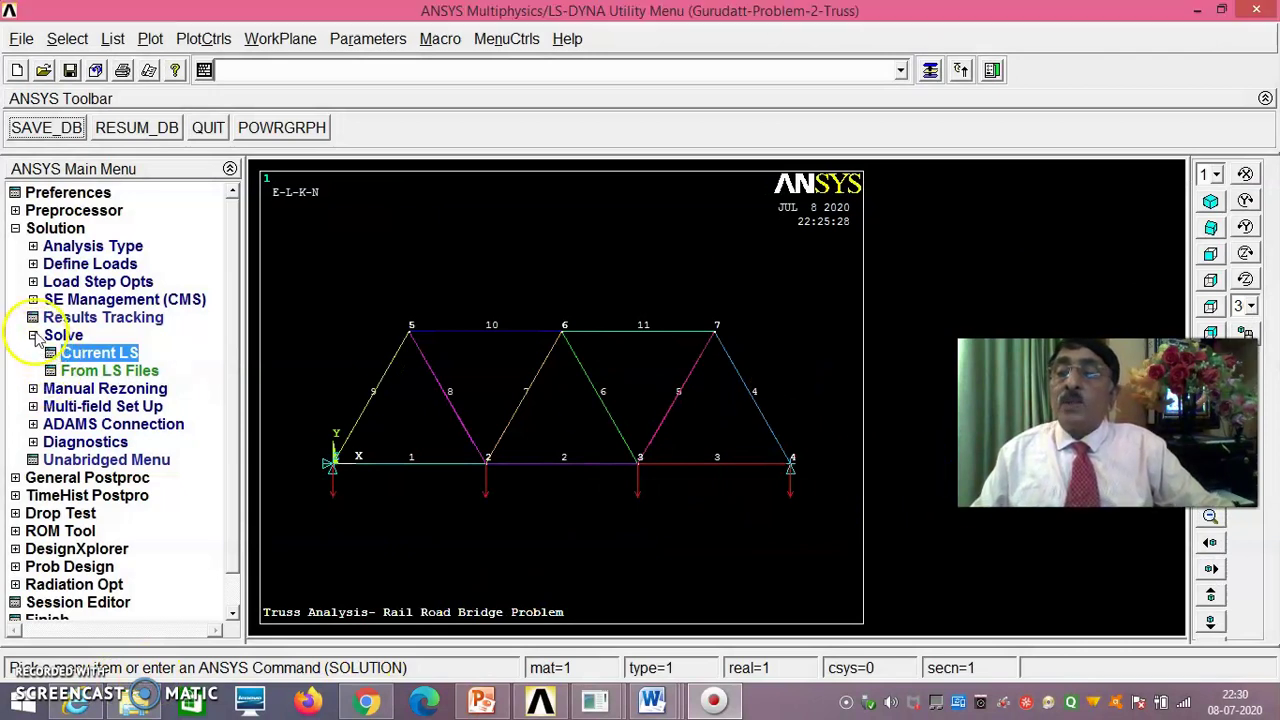
pyautogui.click(34, 337)
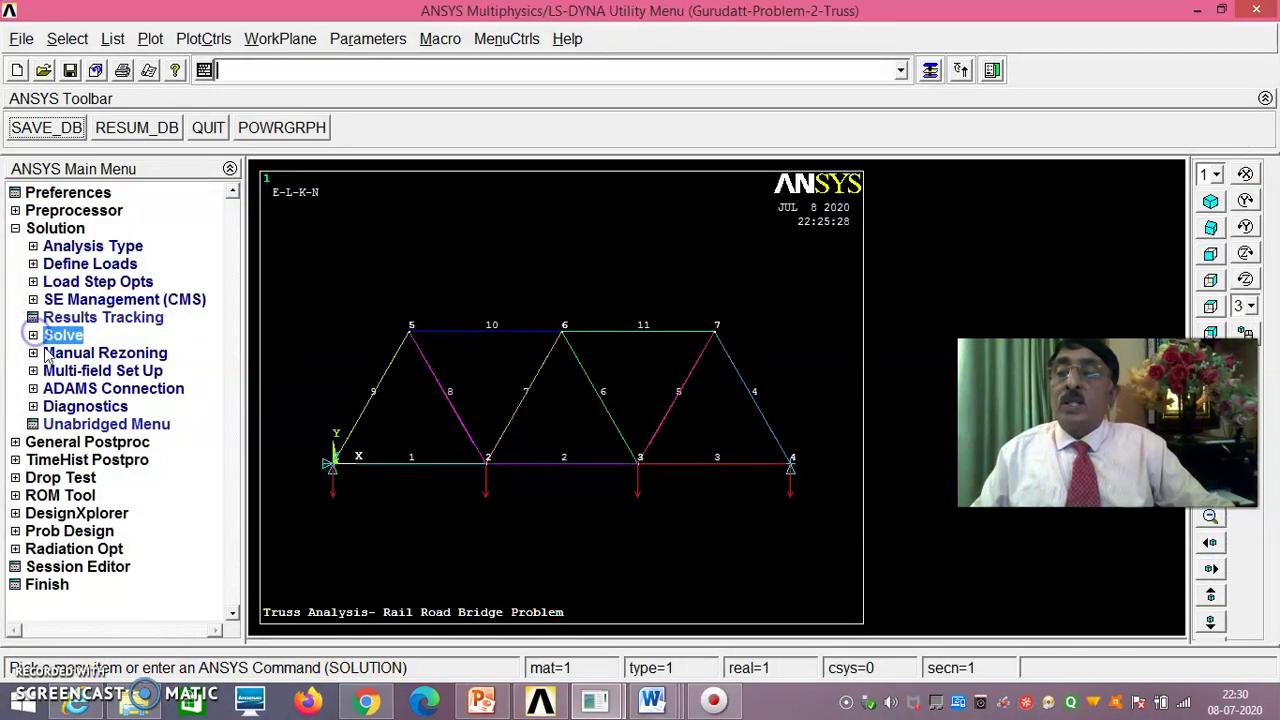
# - List reaction solutions (FY 0.51333E+06 at node 1, 0.61667E+06 at node 4), then close the listing
pyautogui.click(86, 443)
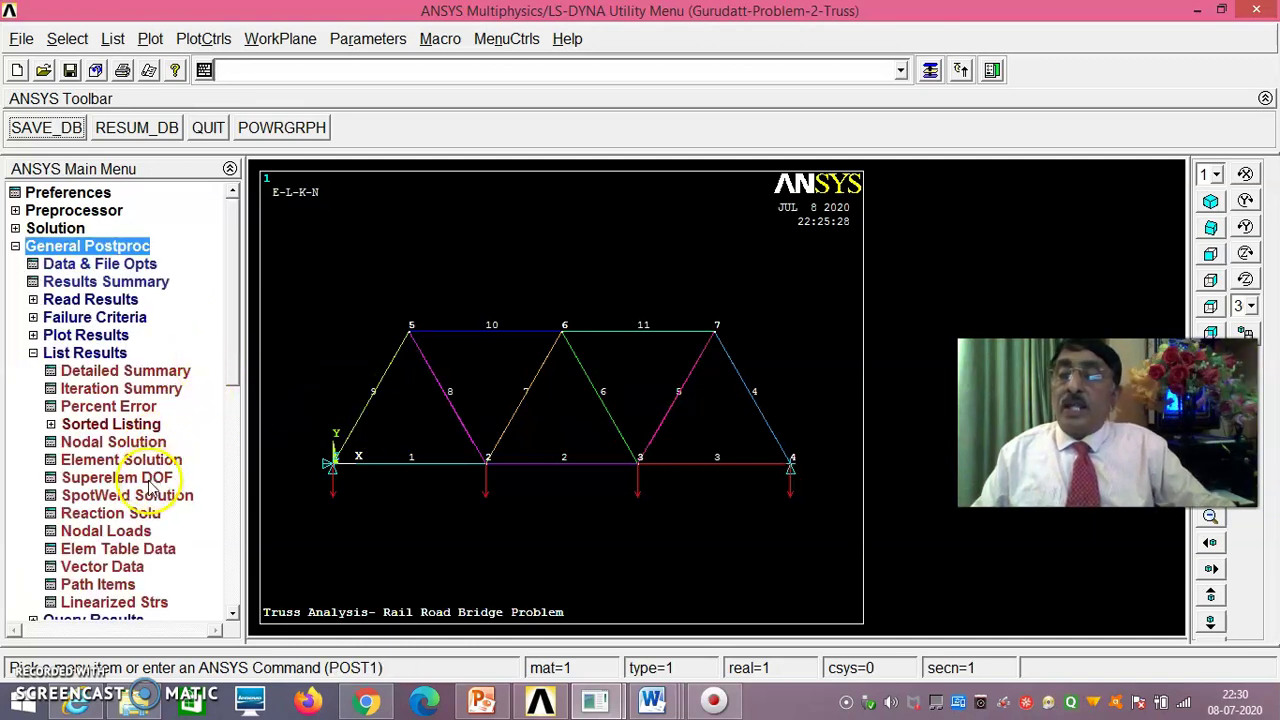
pyautogui.click(134, 516)
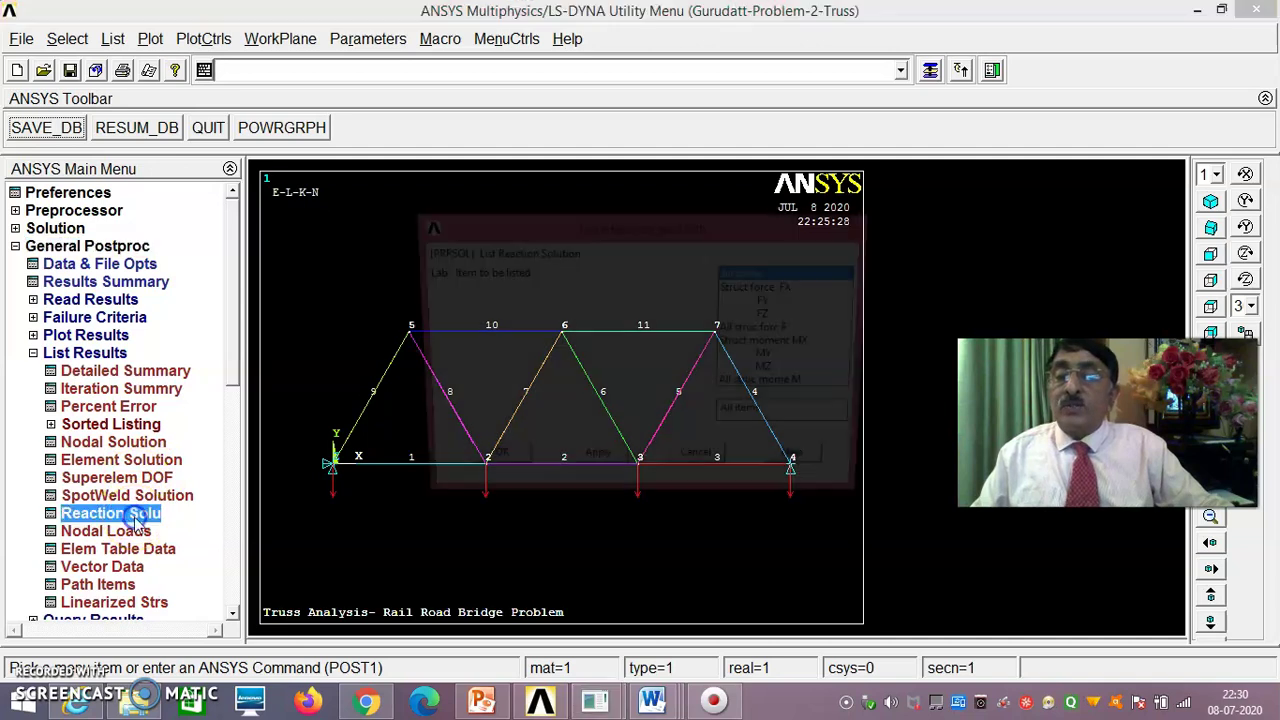
pyautogui.click(485, 467)
pyautogui.moveTo(427, 197); pyautogui.dragTo(534, 20)
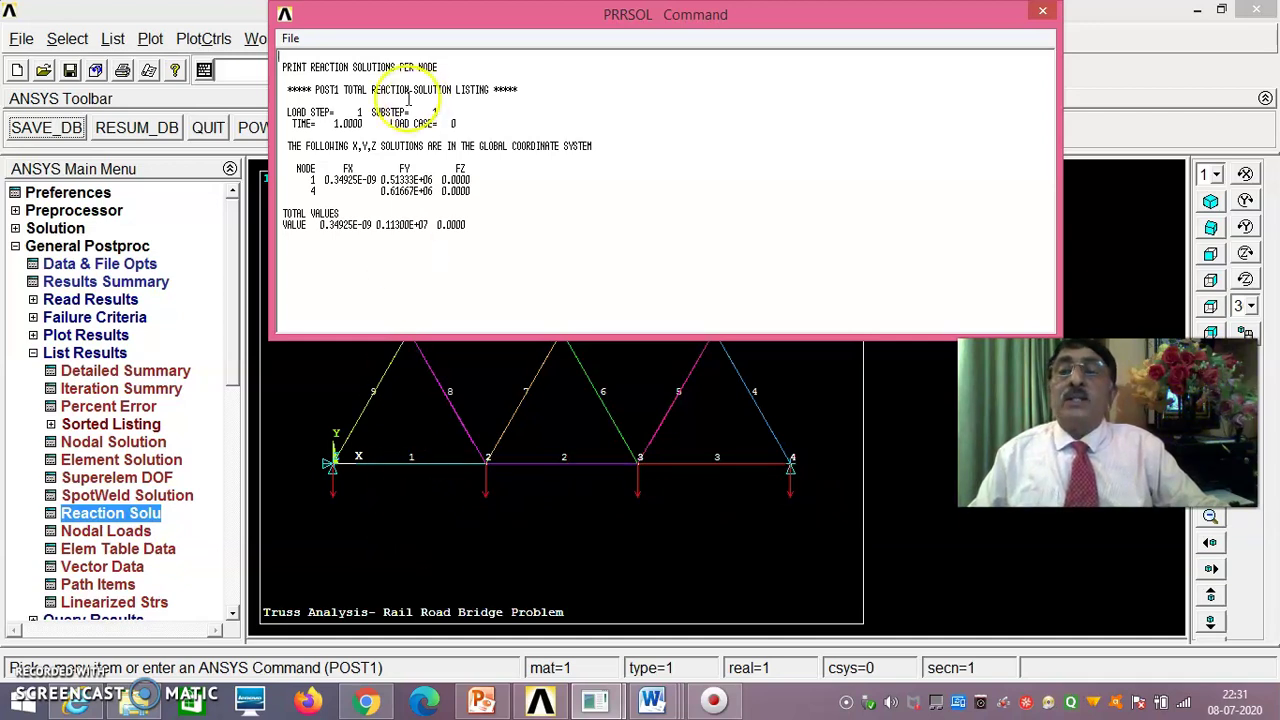
pyautogui.click(291, 40)
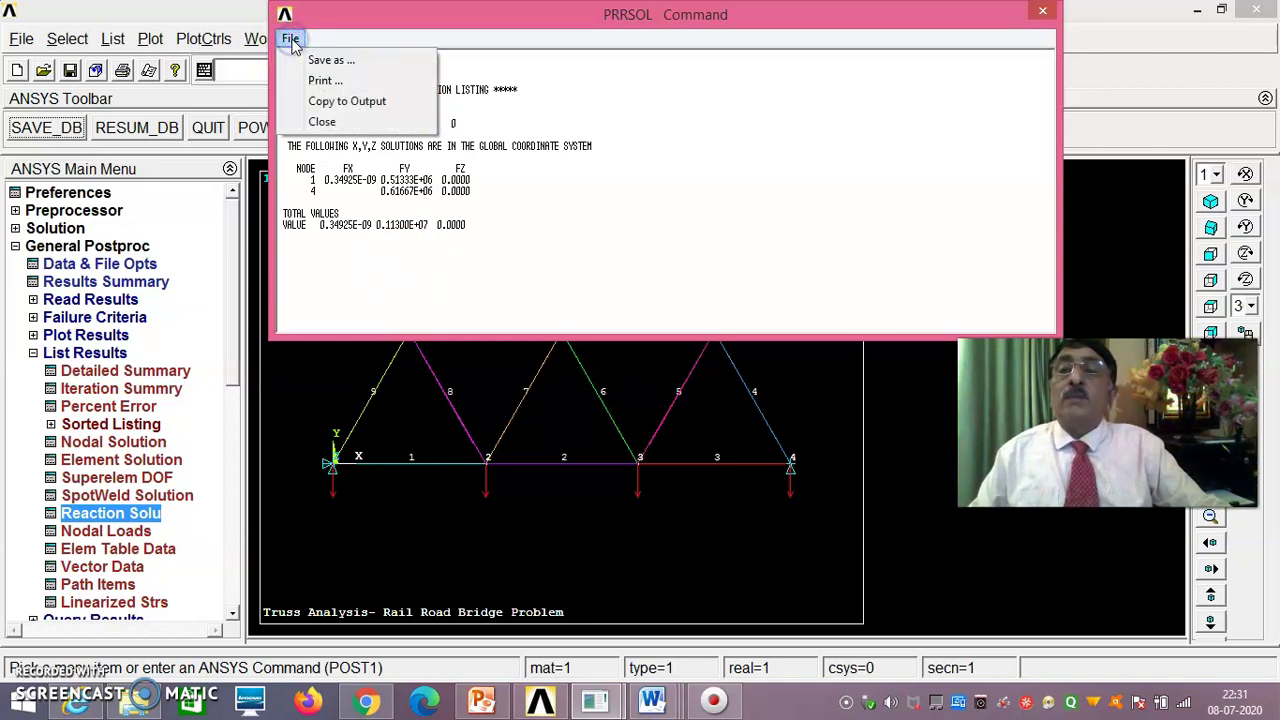
pyautogui.click(337, 123)
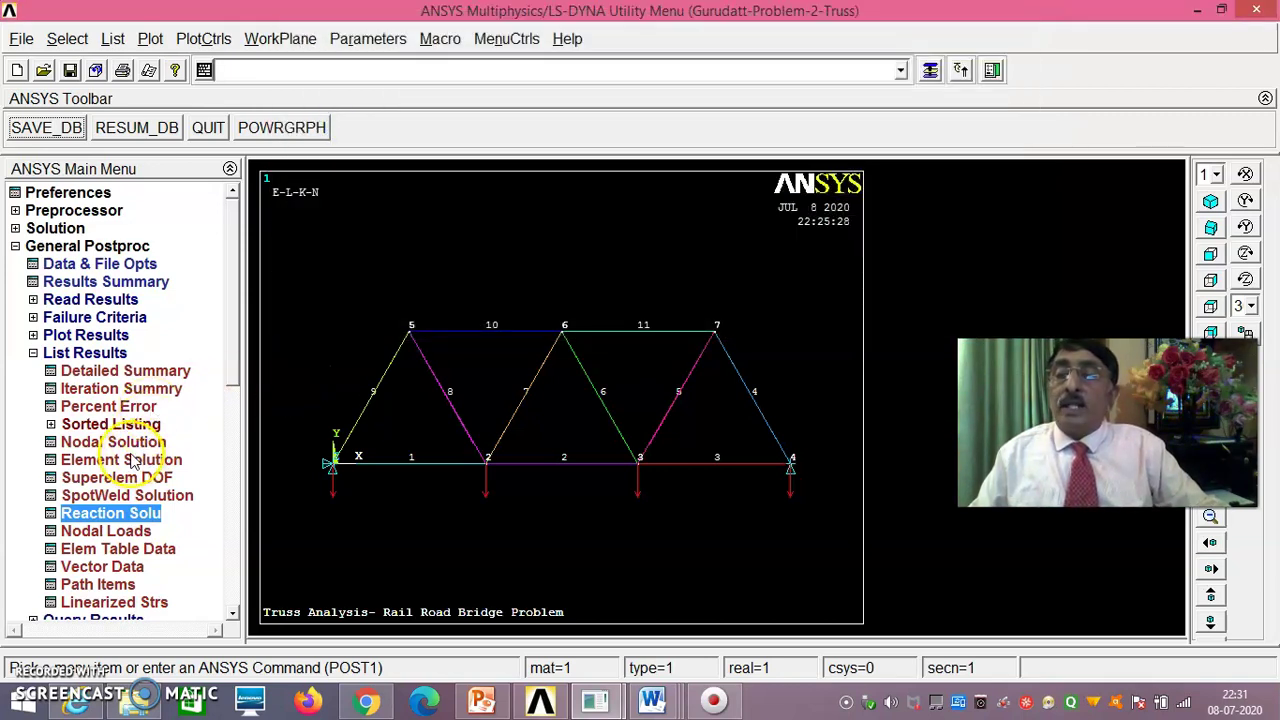
# - List the DOF displacement vector sum for all nodes and move the PRNSOL window aside
pyautogui.click(131, 442)
pyautogui.click(131, 442)
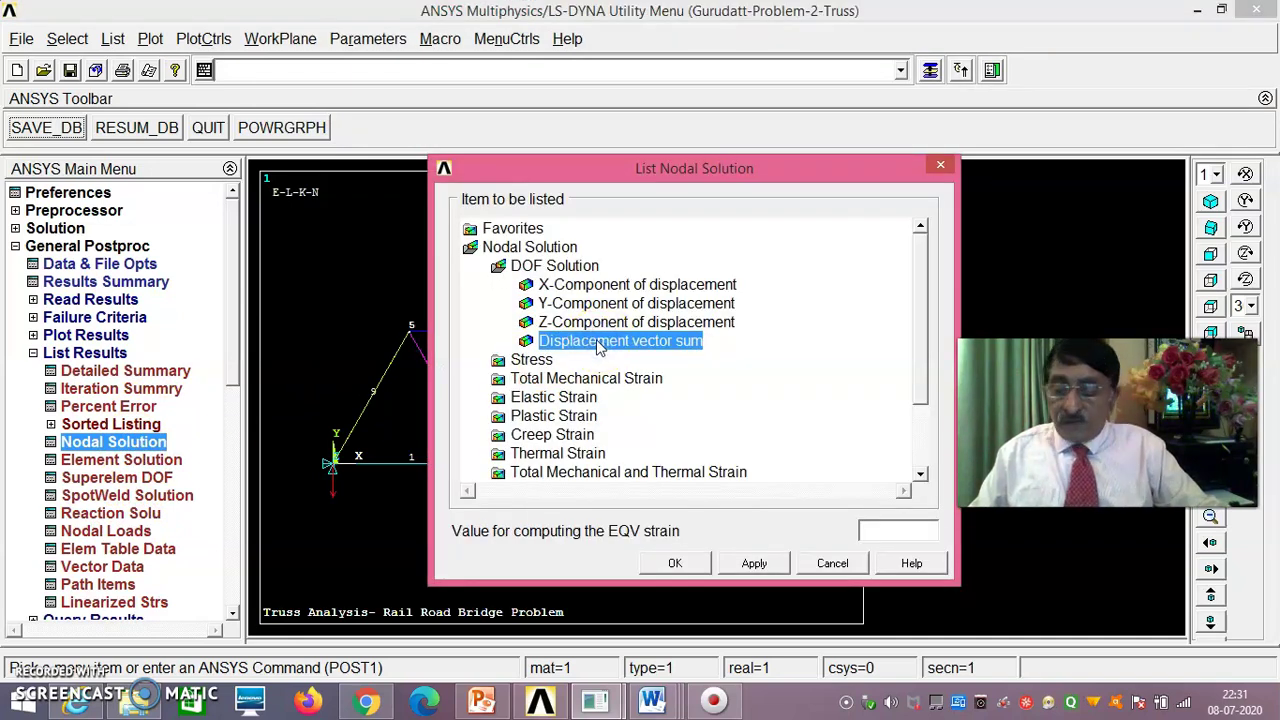
pyautogui.click(676, 563)
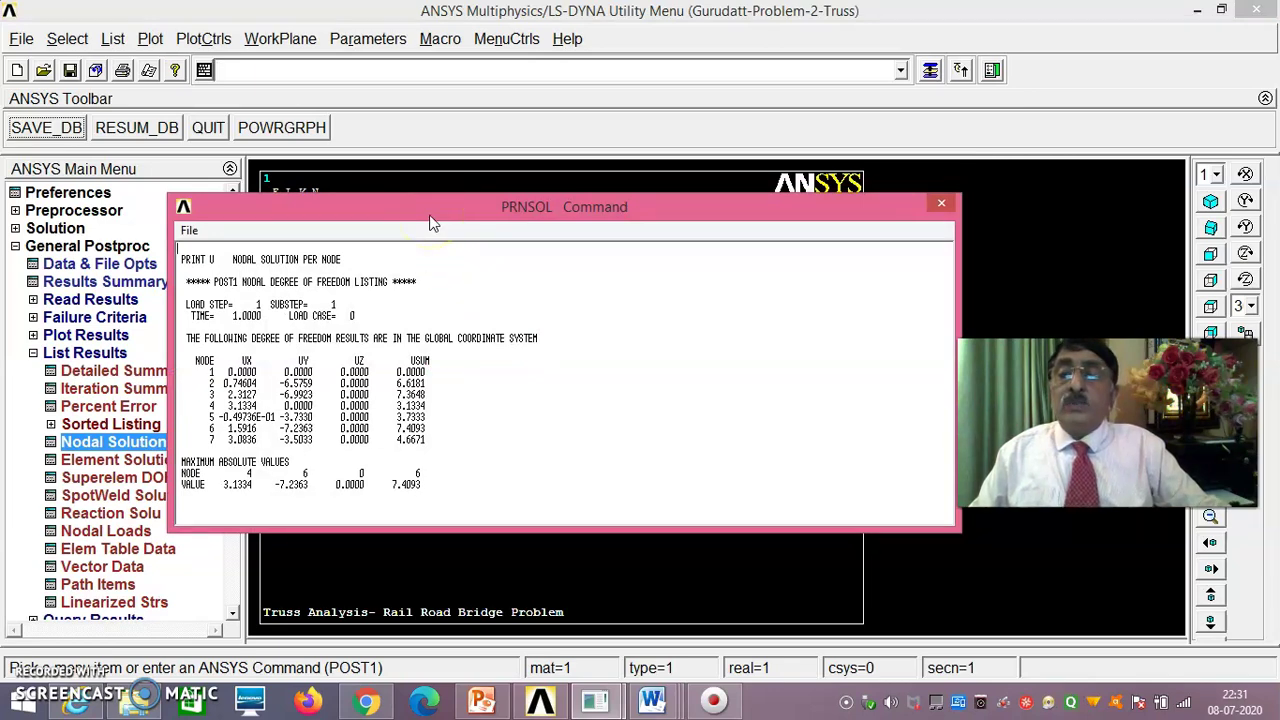
pyautogui.moveTo(430, 218); pyautogui.dragTo(756, 25)
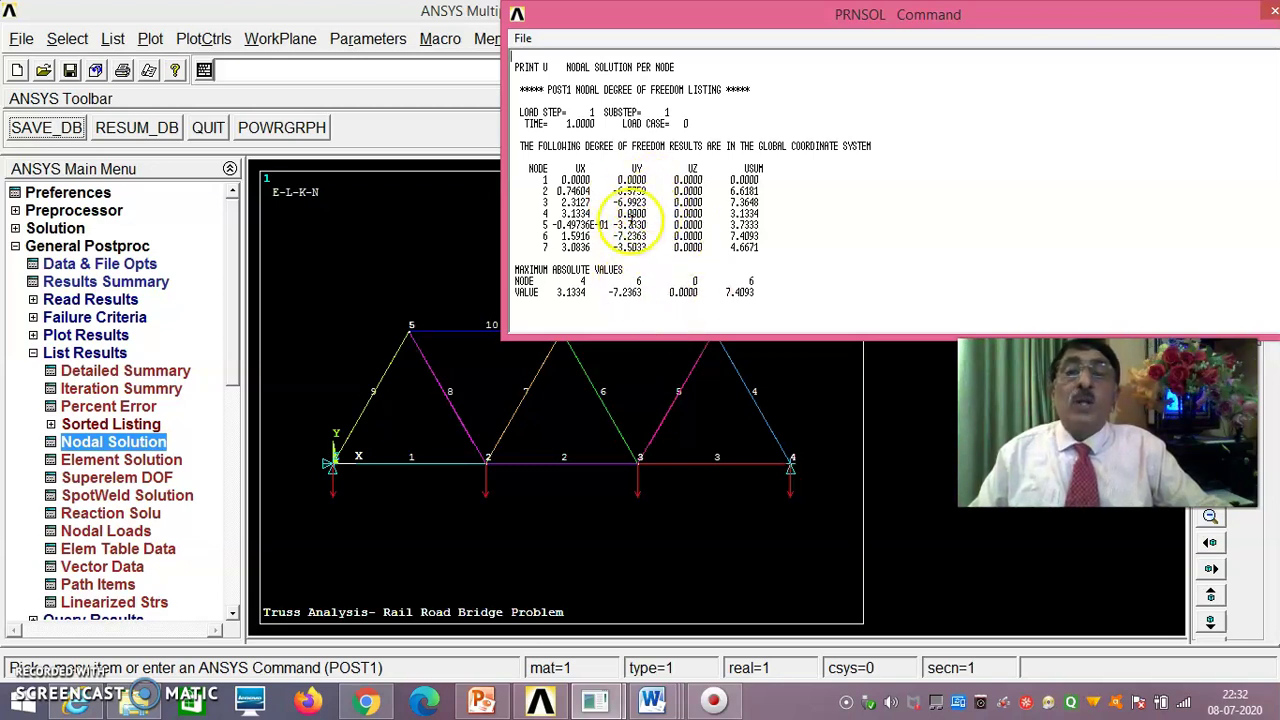
# - Shift the PRNSOL displacement listing right and close it via File > Close
pyautogui.moveTo(708, 22); pyautogui.dragTo(740, 23)
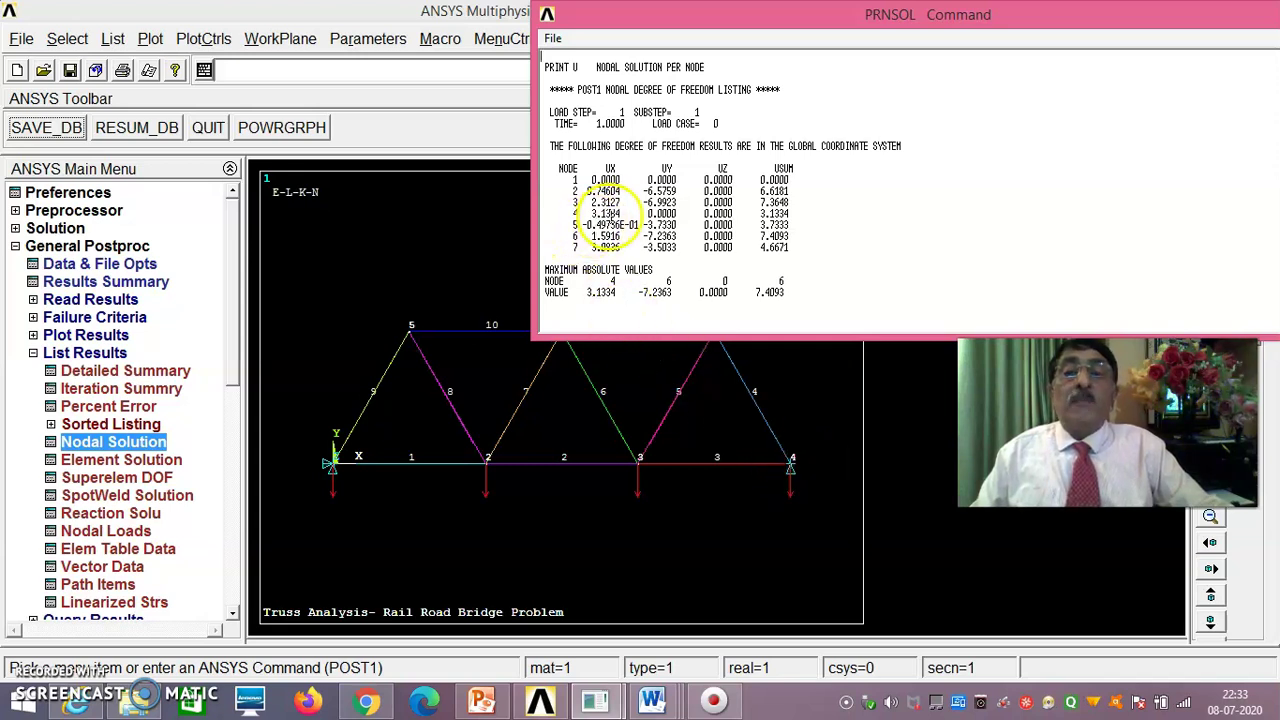
pyautogui.click(552, 38)
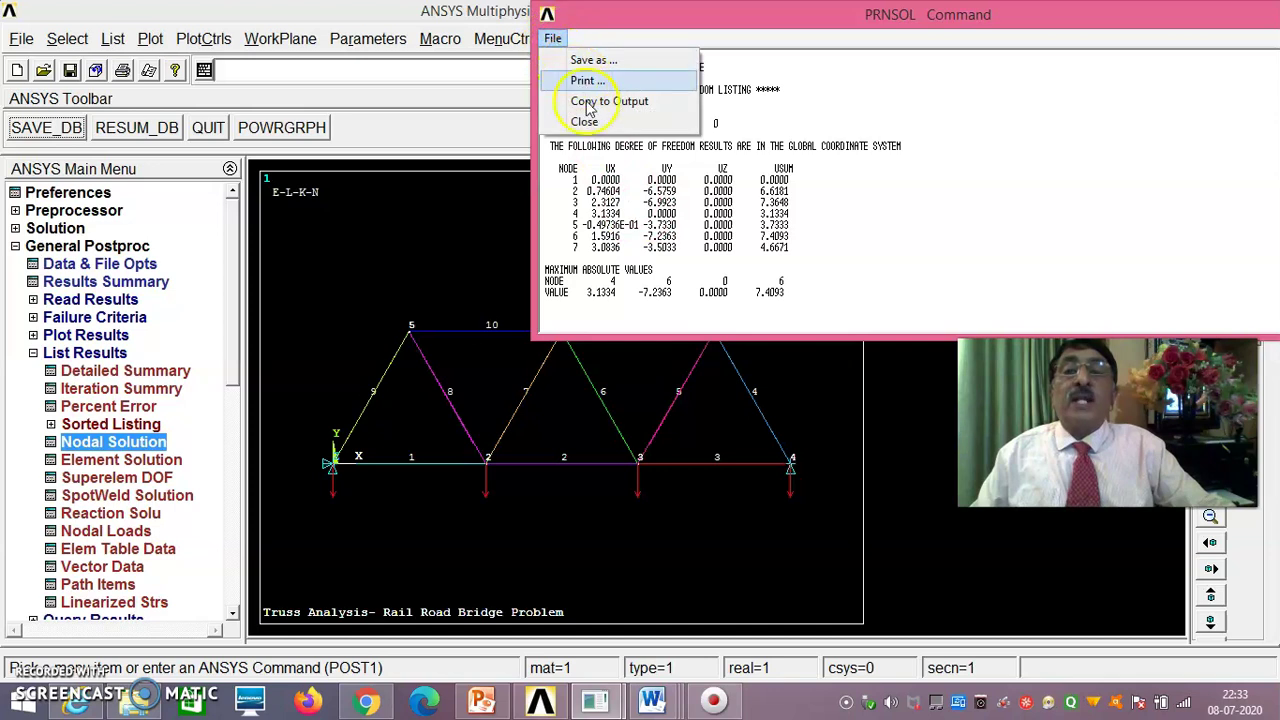
pyautogui.click(600, 128)
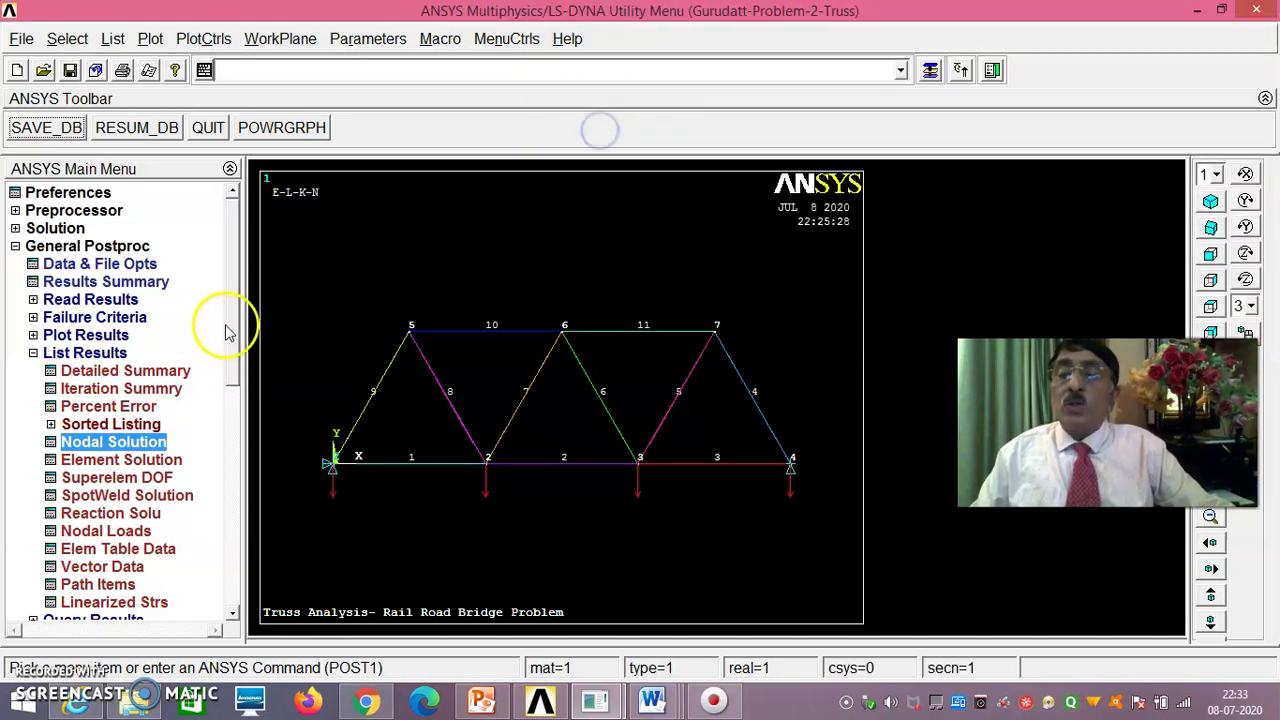
# - Add element table item SMIS1 from sequence-number result SMISC, 1
pyautogui.scroll(-1, 240, 385)
pyautogui.scroll(-2, 240, 385)
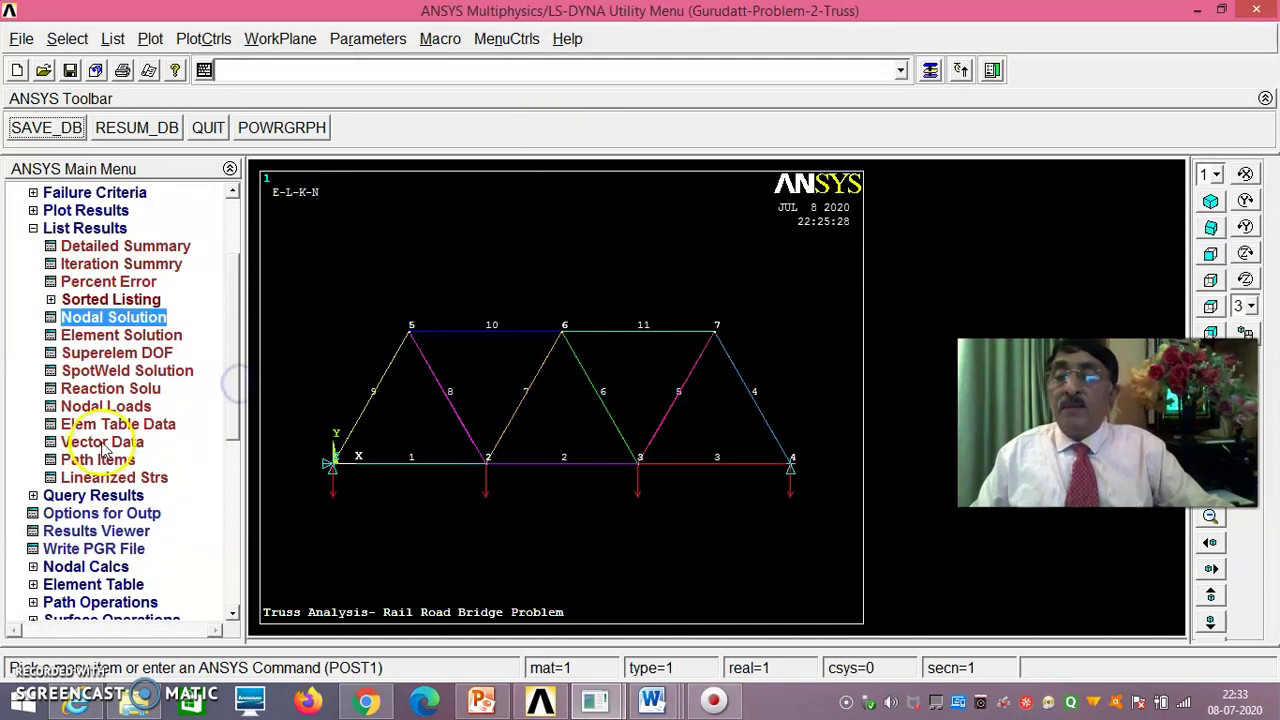
pyautogui.click(33, 228)
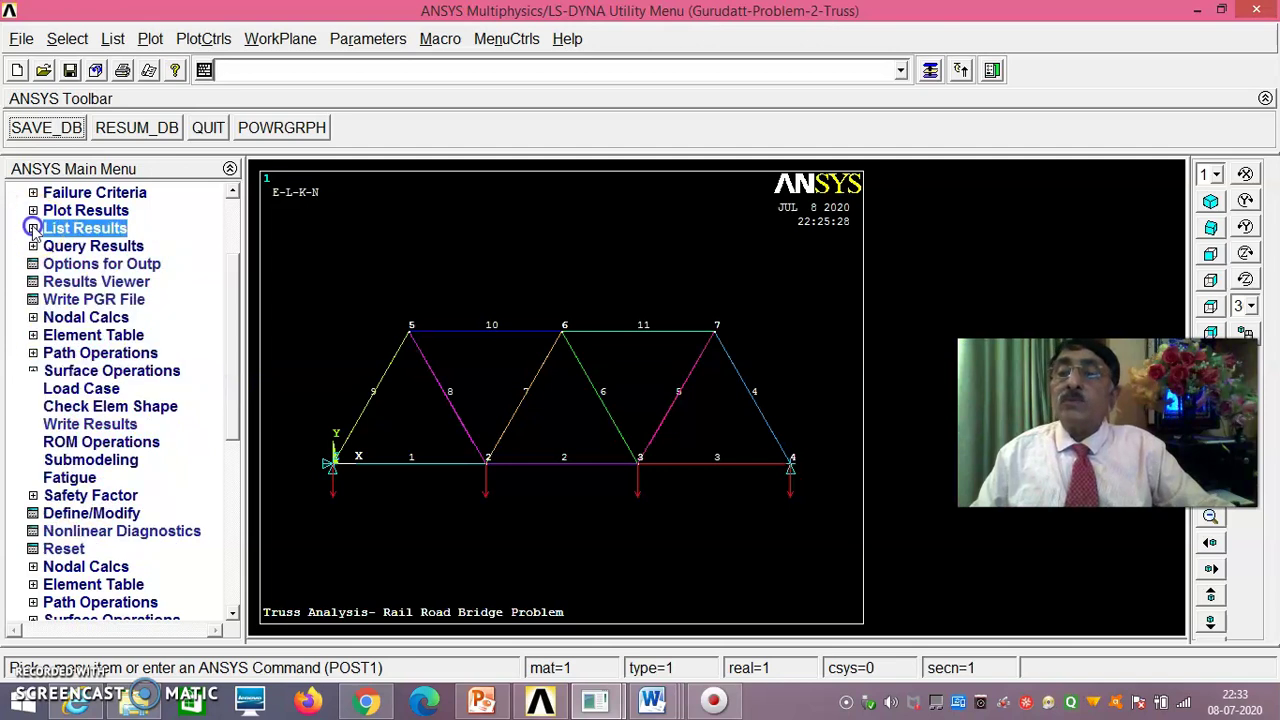
pyautogui.click(97, 336)
pyautogui.click(115, 352)
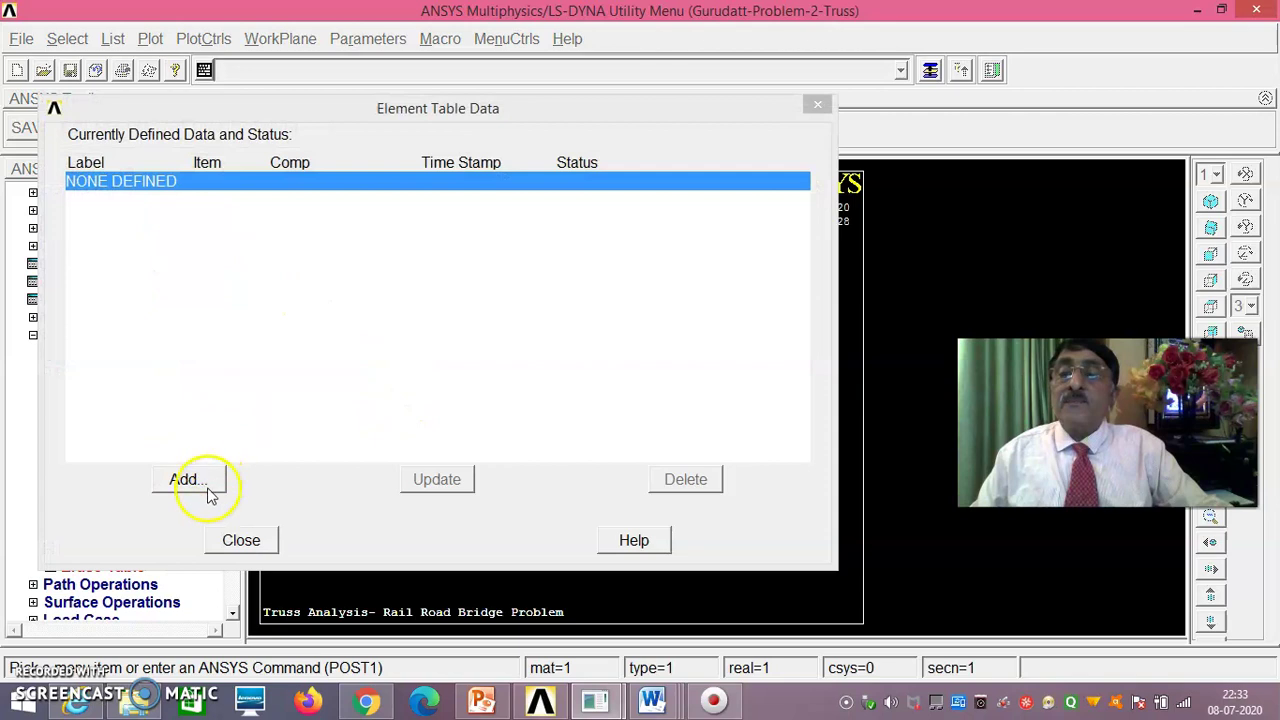
pyautogui.click(206, 484)
pyautogui.moveTo(748, 314); pyautogui.dragTo(749, 368)
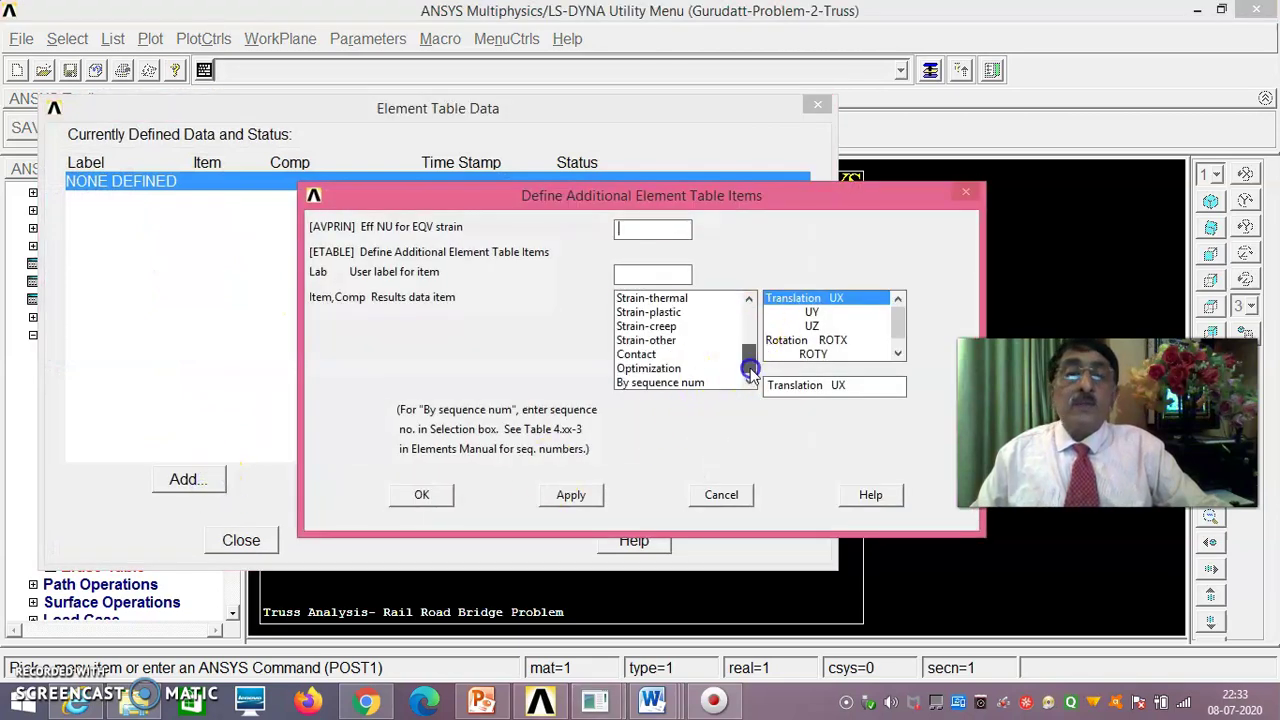
pyautogui.click(693, 383)
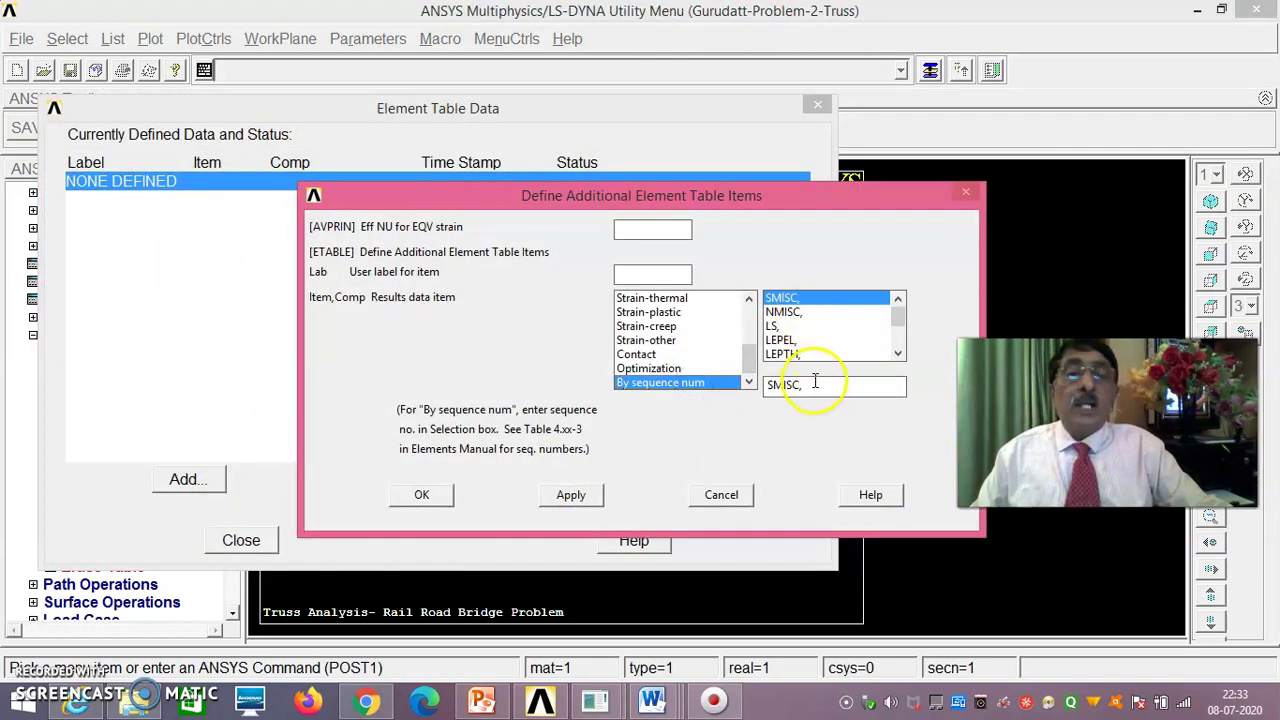
pyautogui.click(571, 494)
# - Add element table item LS1 from sequence-number result LS, 1, then close the definitions
pyautogui.moveTo(750, 320); pyautogui.dragTo(749, 366)
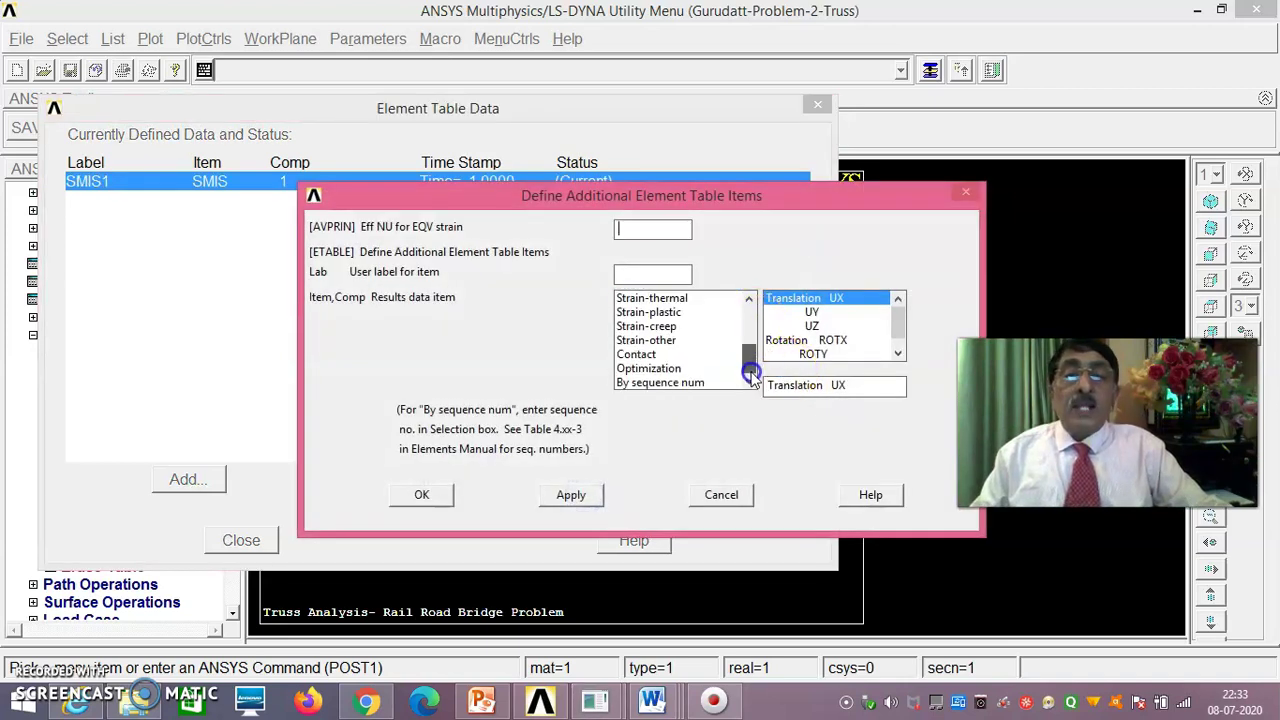
pyautogui.click(693, 383)
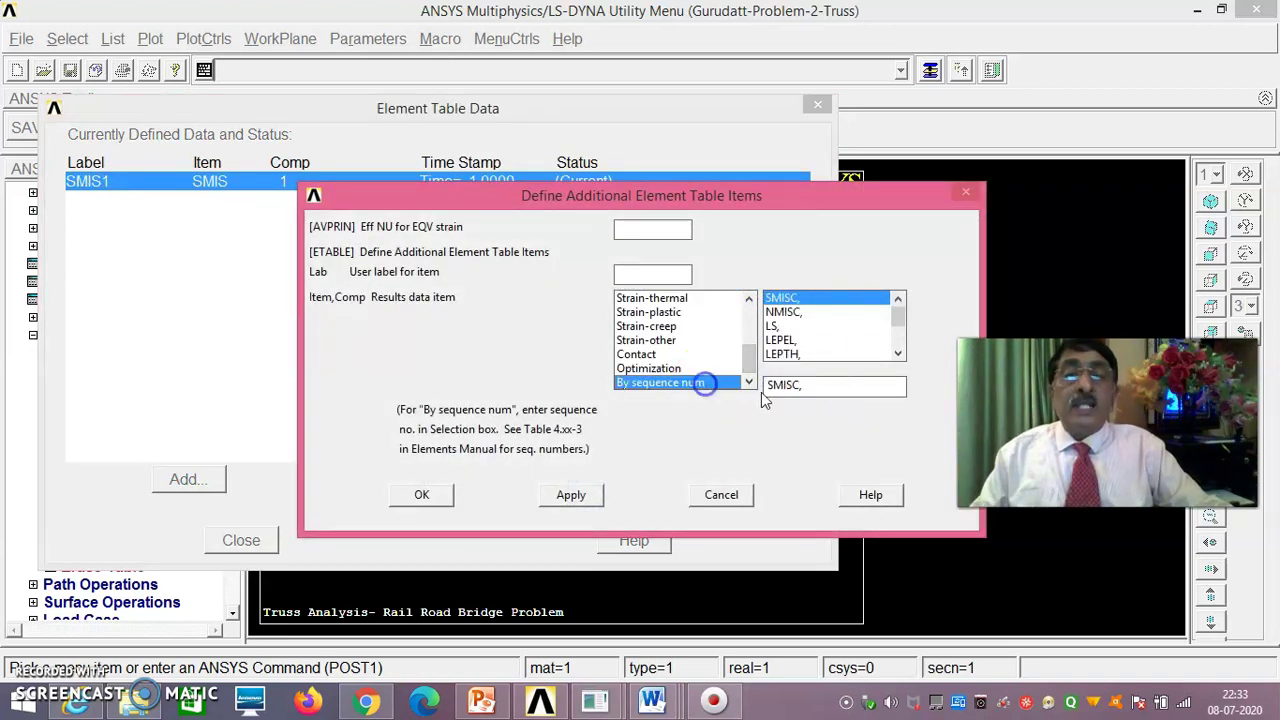
pyautogui.click(790, 326)
pyautogui.click(812, 387)
pyautogui.write('1')
pyautogui.click(420, 494)
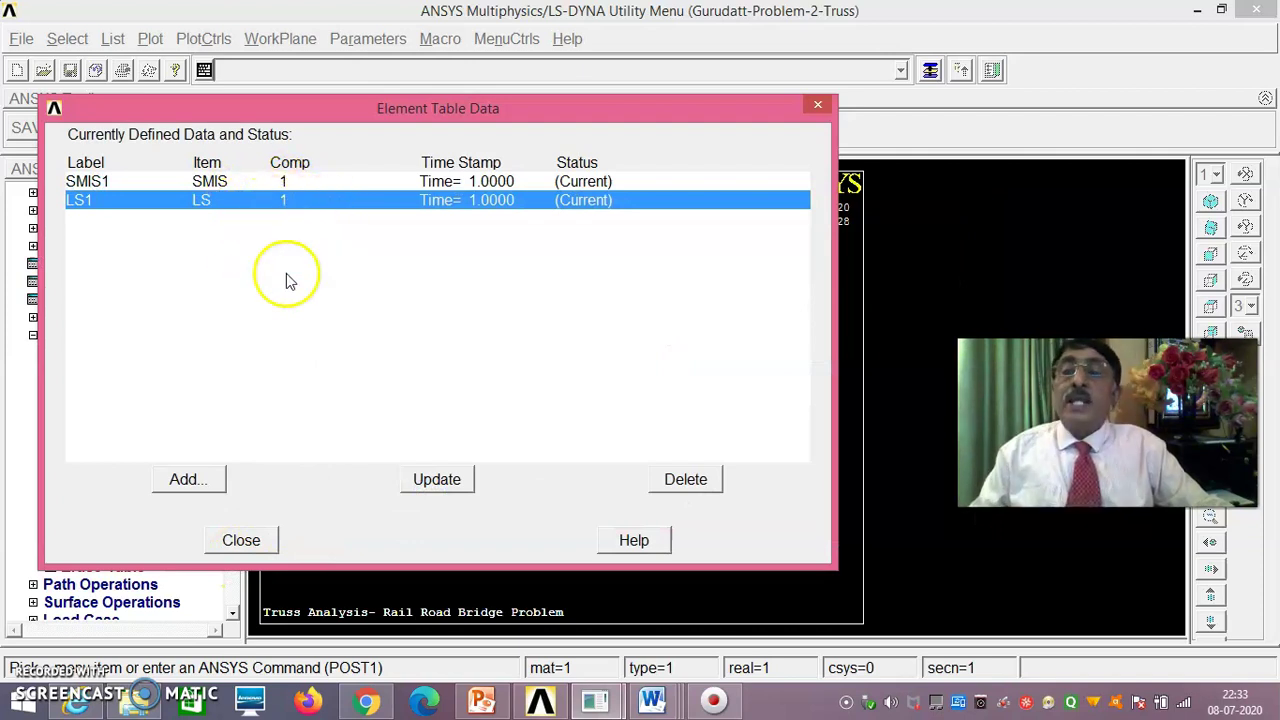
pyautogui.click(242, 541)
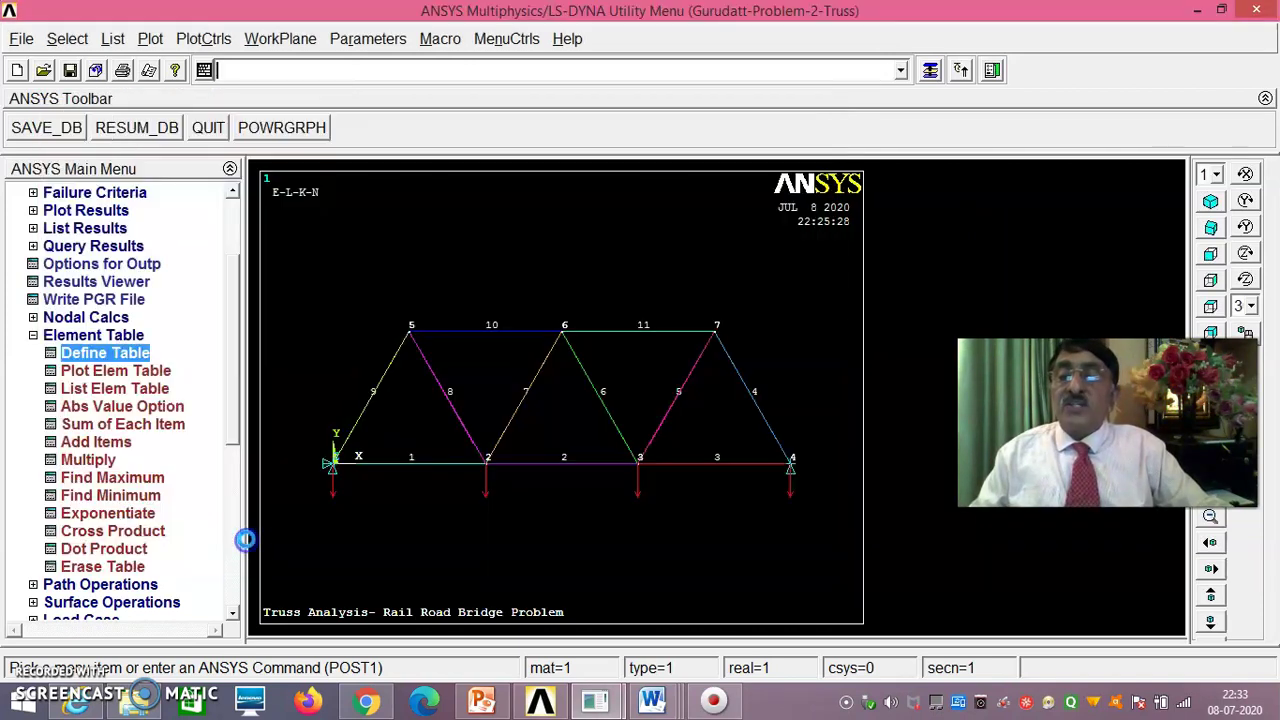
# - List SMIS1 and LS1 element table data and place the PRETAB window beside the truss
pyautogui.click(108, 228)
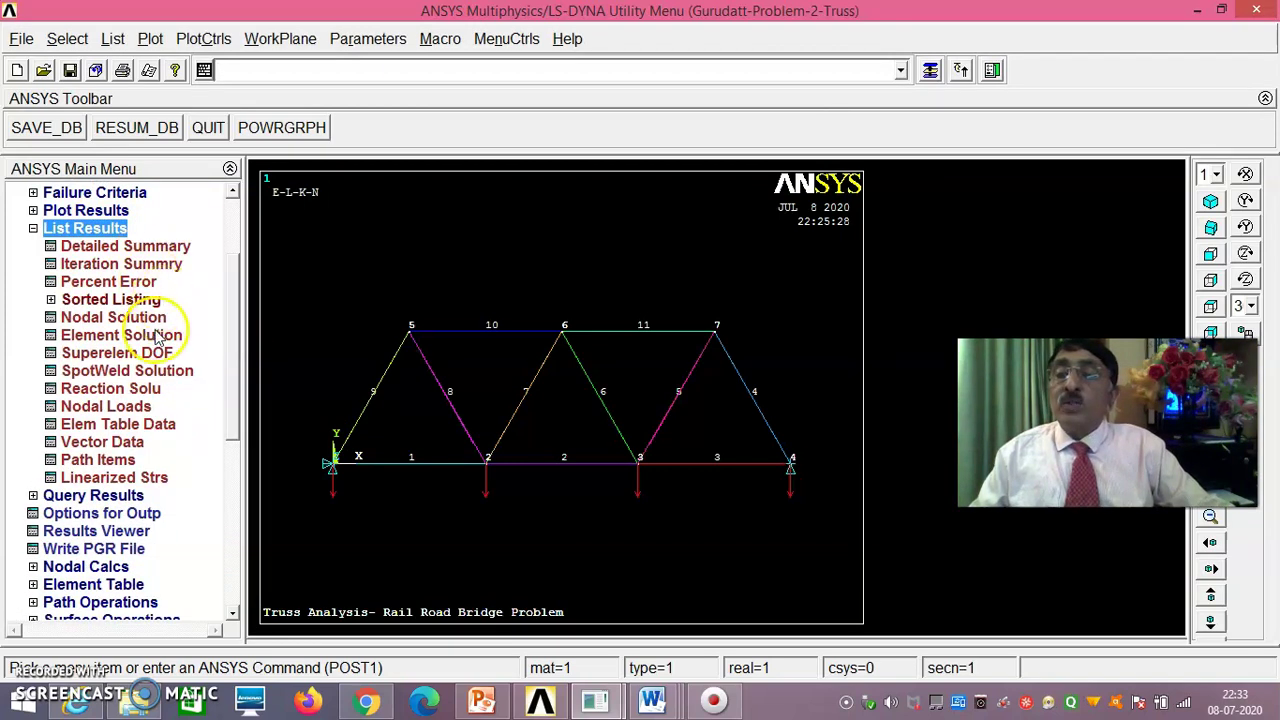
pyautogui.click(118, 424)
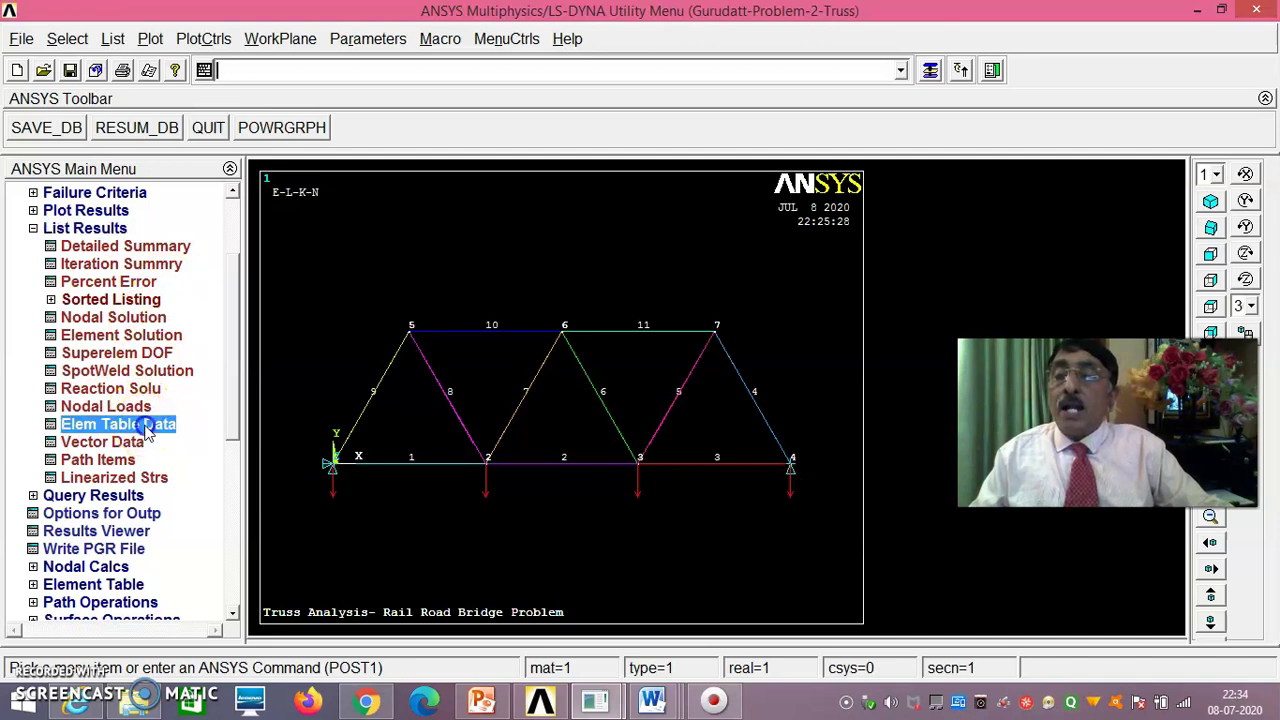
pyautogui.click(742, 314)
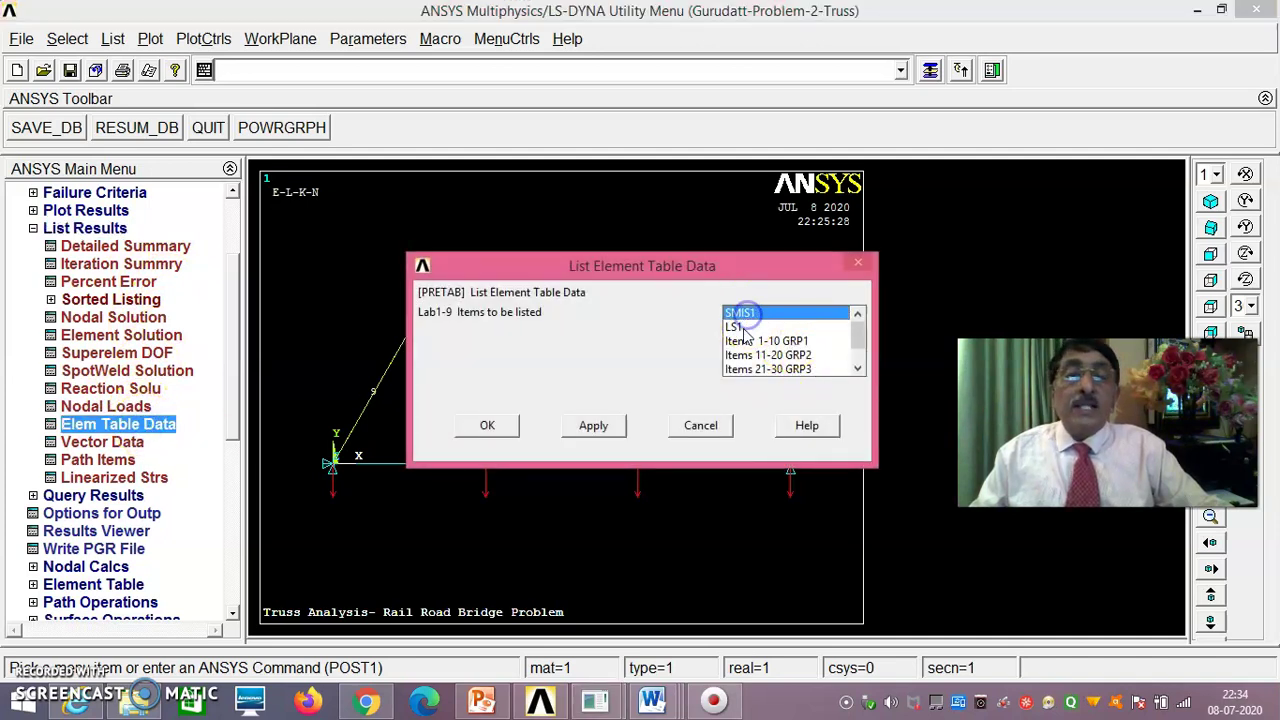
pyautogui.click(742, 327)
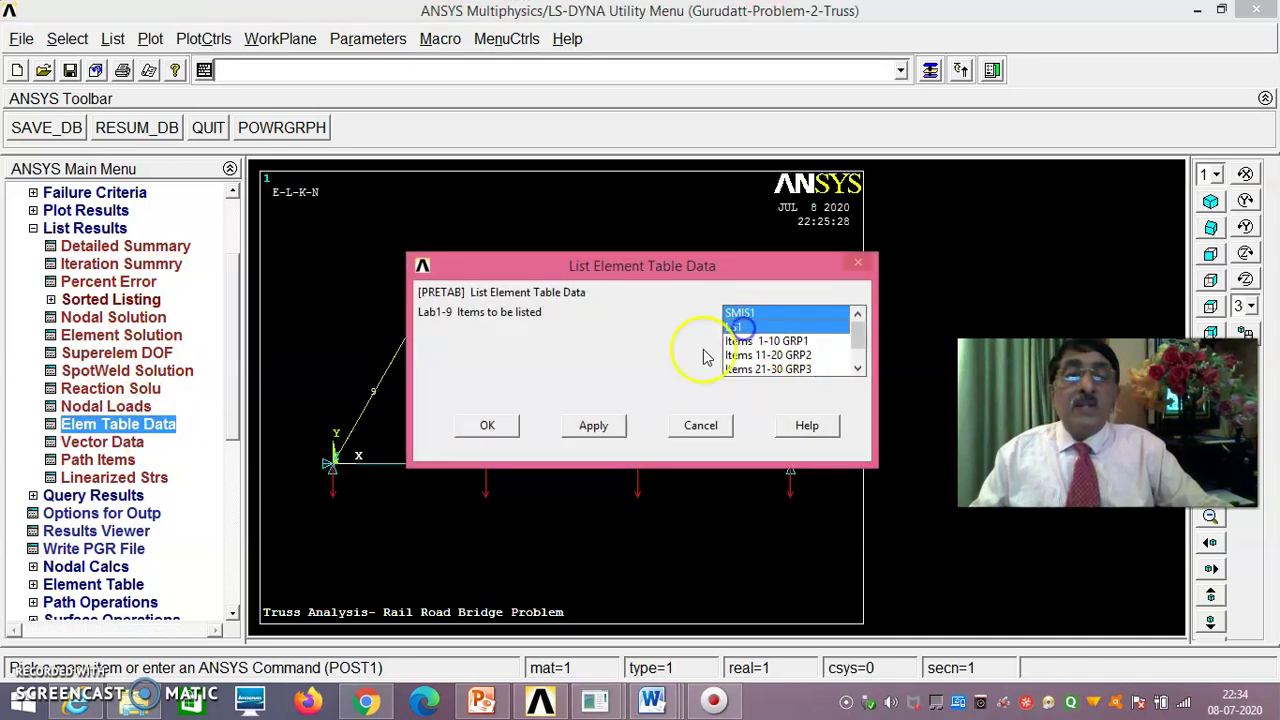
pyautogui.click(487, 425)
pyautogui.moveTo(590, 207); pyautogui.dragTo(1237, 193)
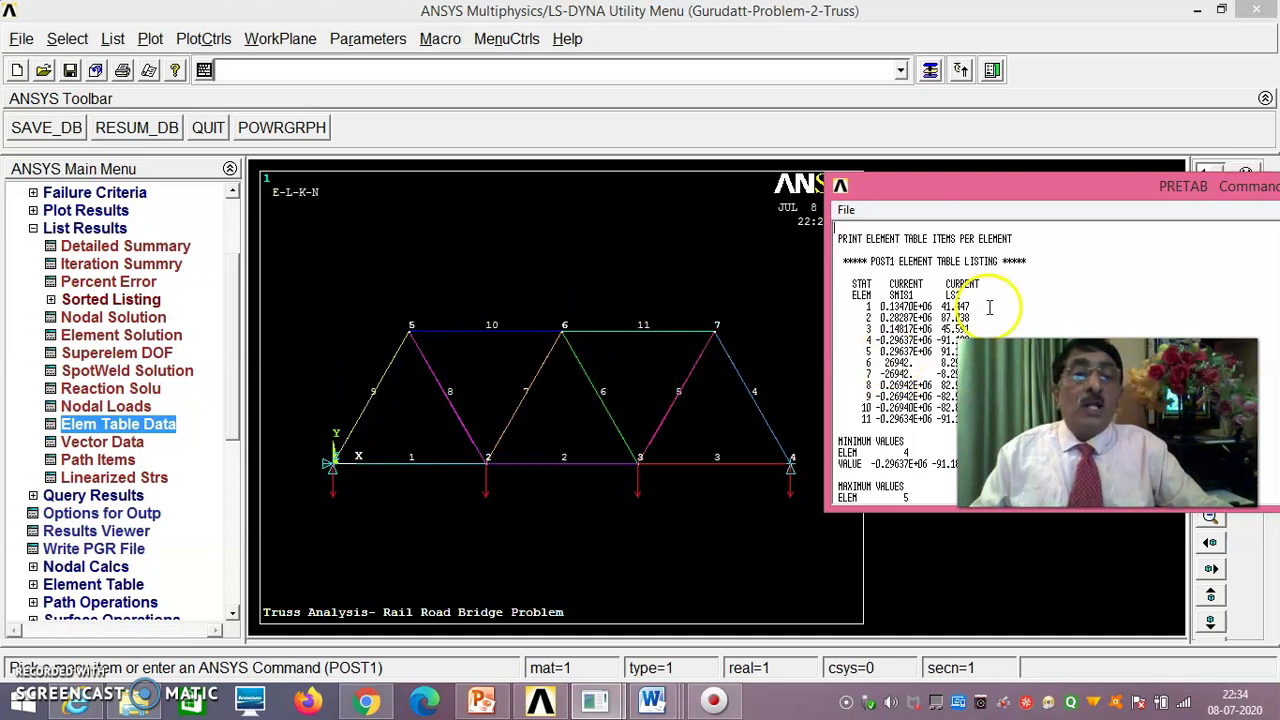
pyautogui.click(957, 193)
pyautogui.moveTo(957, 193); pyautogui.dragTo(873, 159)
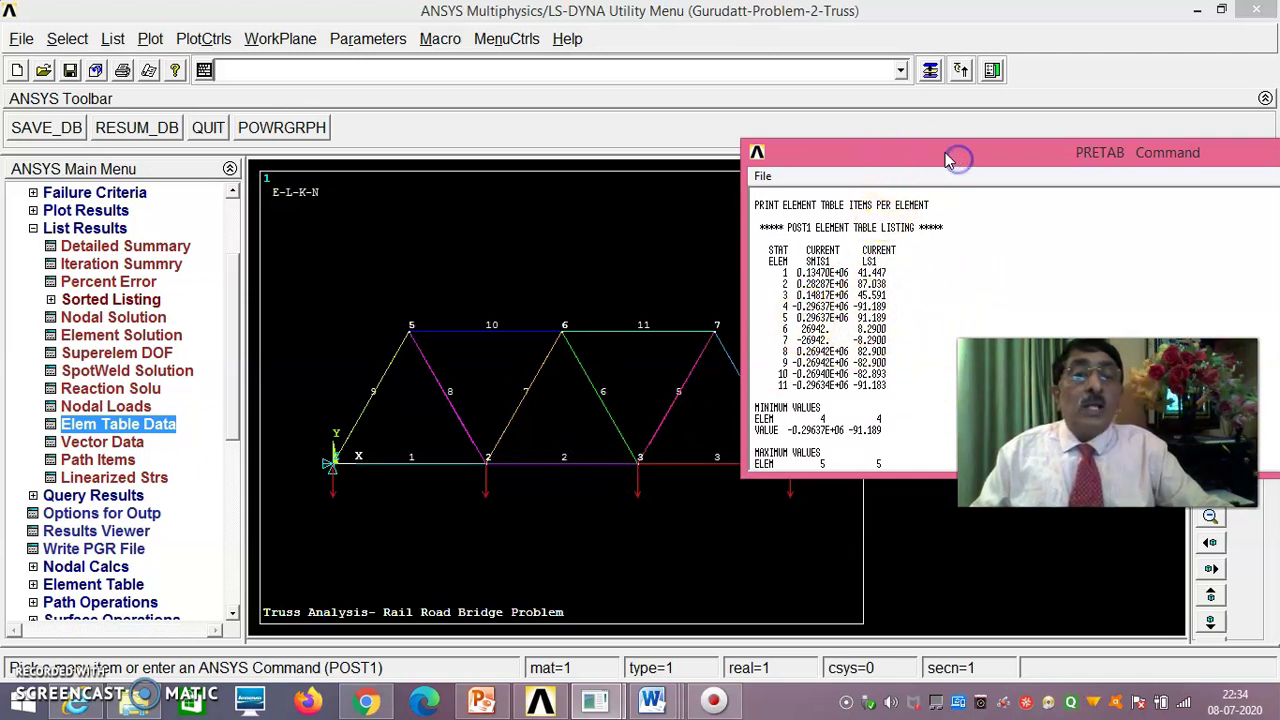
# - Print the PRETAB element table listing, then close it with File > Close
pyautogui.moveTo(948, 160); pyautogui.dragTo(1022, 163)
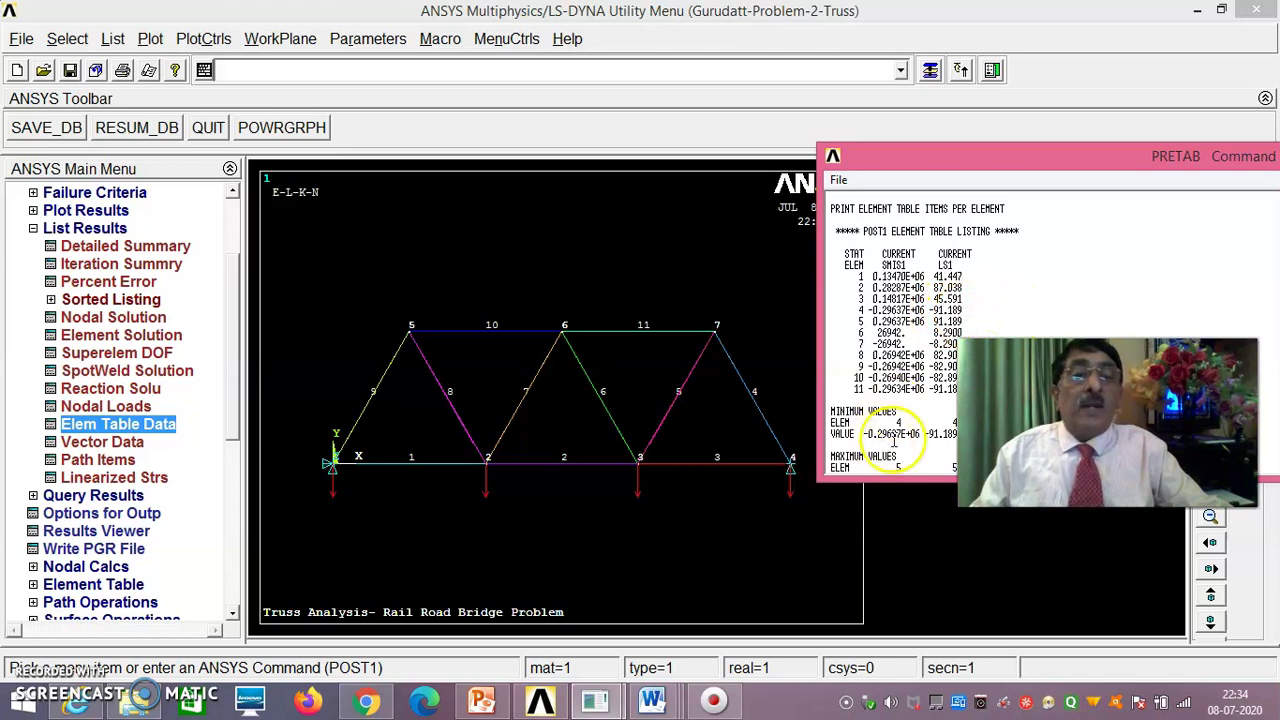
pyautogui.moveTo(1108, 420); pyautogui.dragTo(1087, 500)
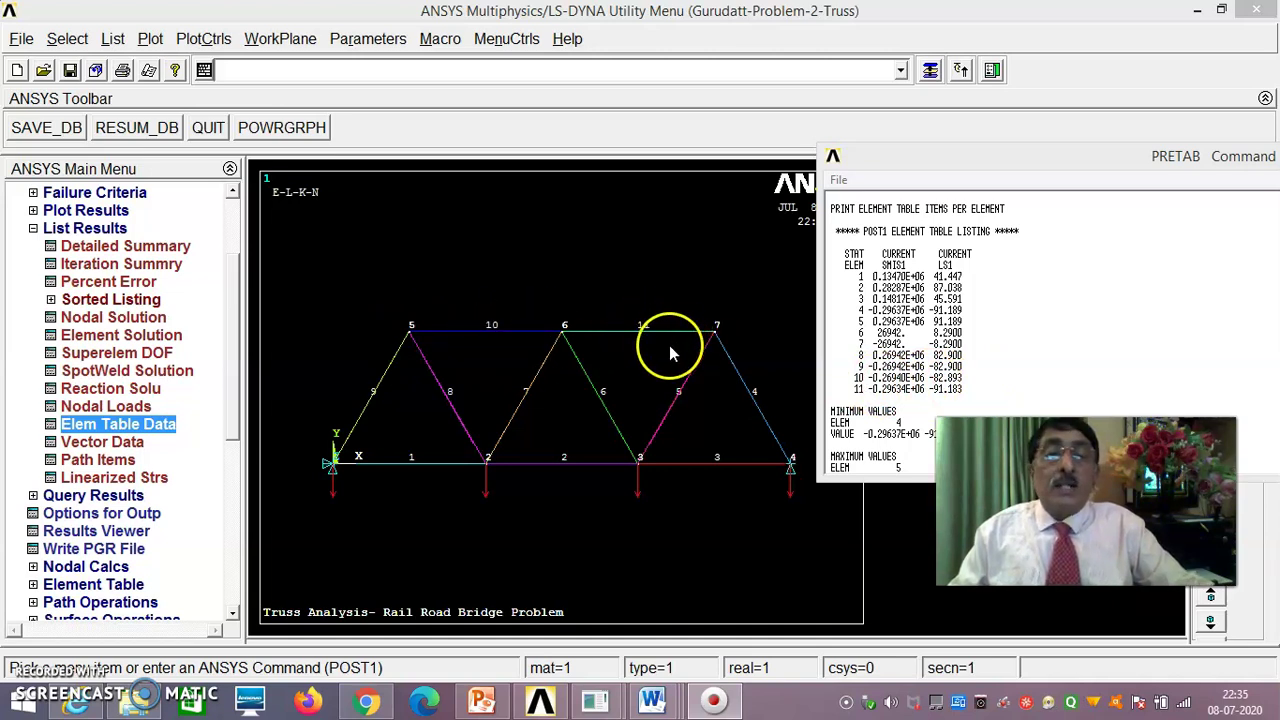
pyautogui.moveTo(1037, 163); pyautogui.dragTo(940, 178)
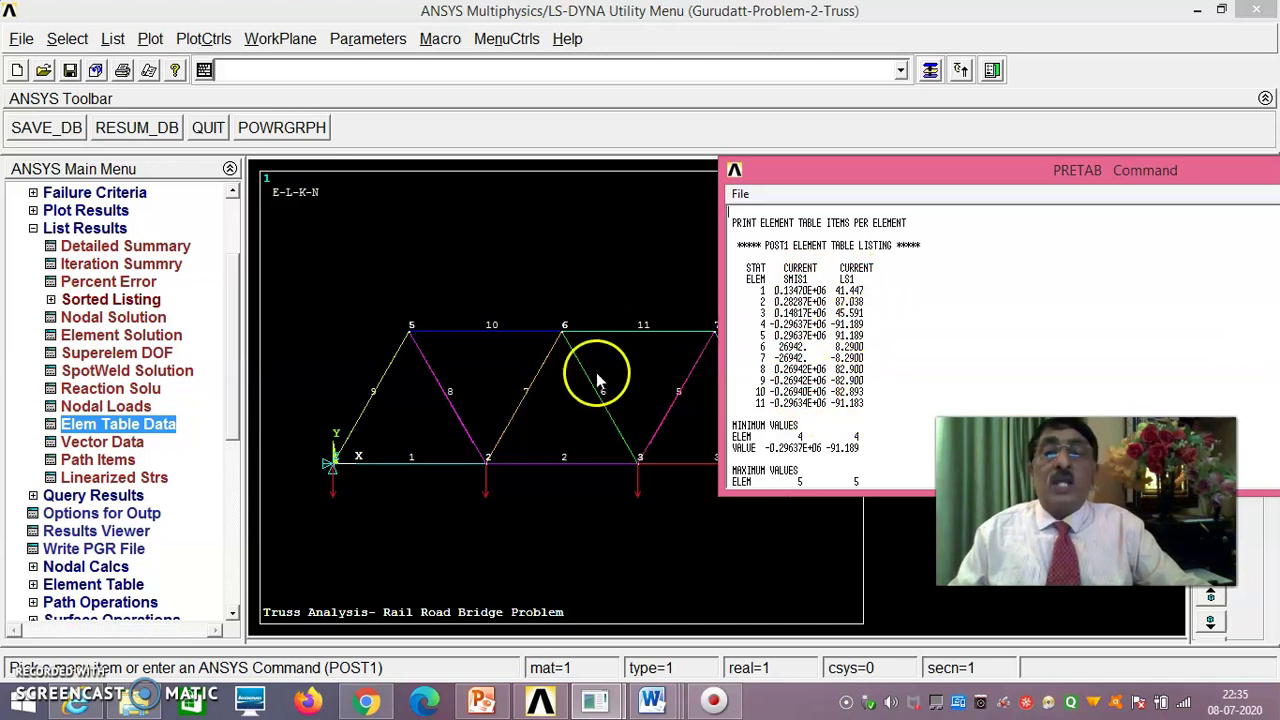
pyautogui.moveTo(905, 177); pyautogui.dragTo(953, 178)
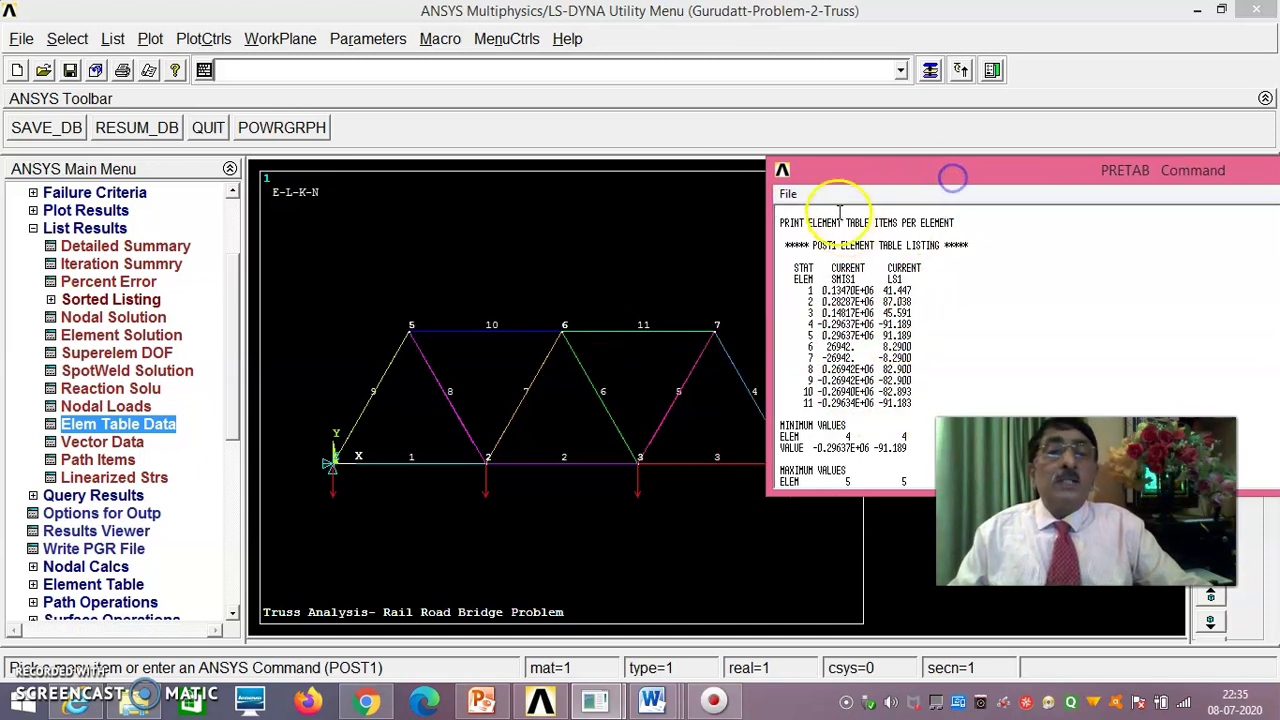
pyautogui.moveTo(857, 176); pyautogui.dragTo(813, 171)
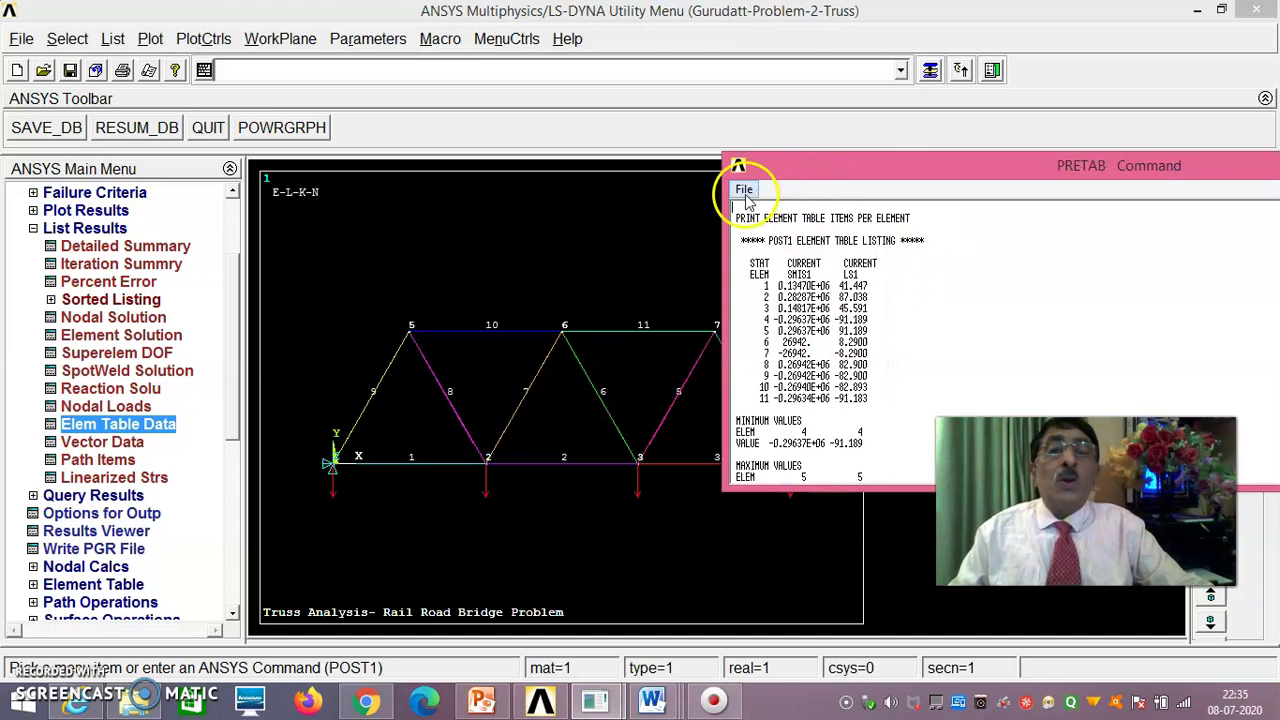
pyautogui.click(745, 192)
pyautogui.click(862, 238)
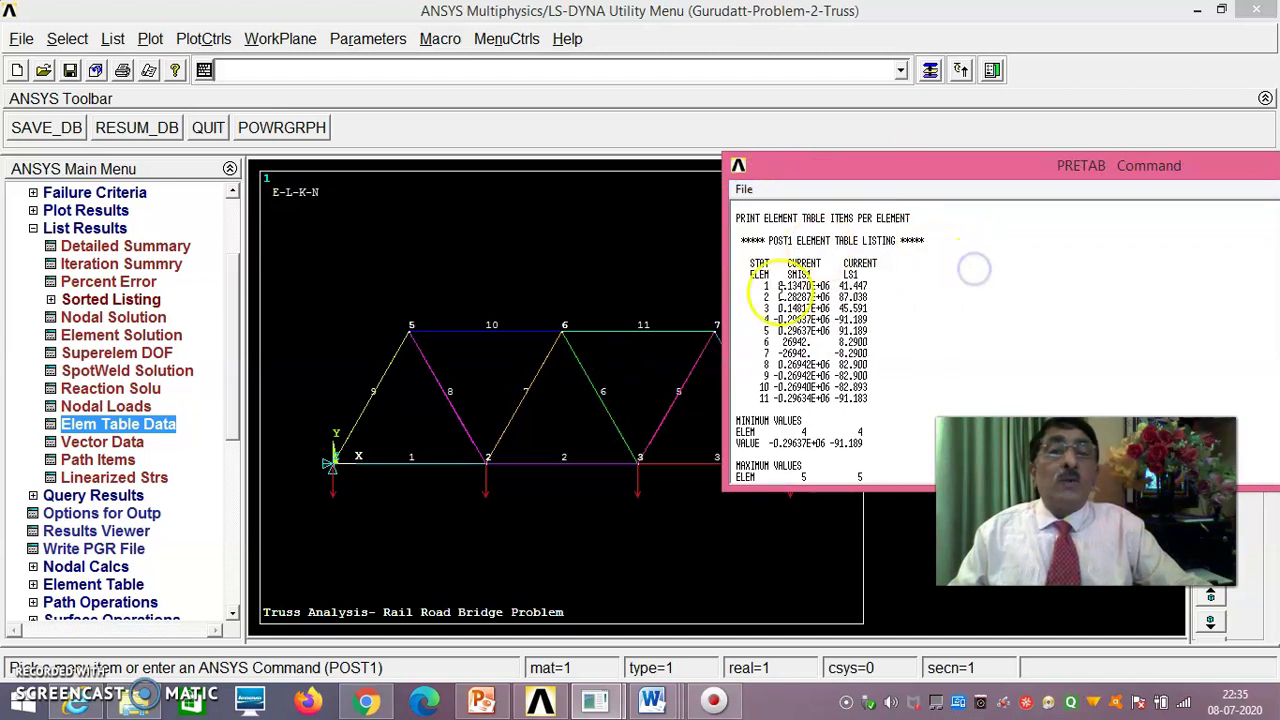
pyautogui.click(911, 268)
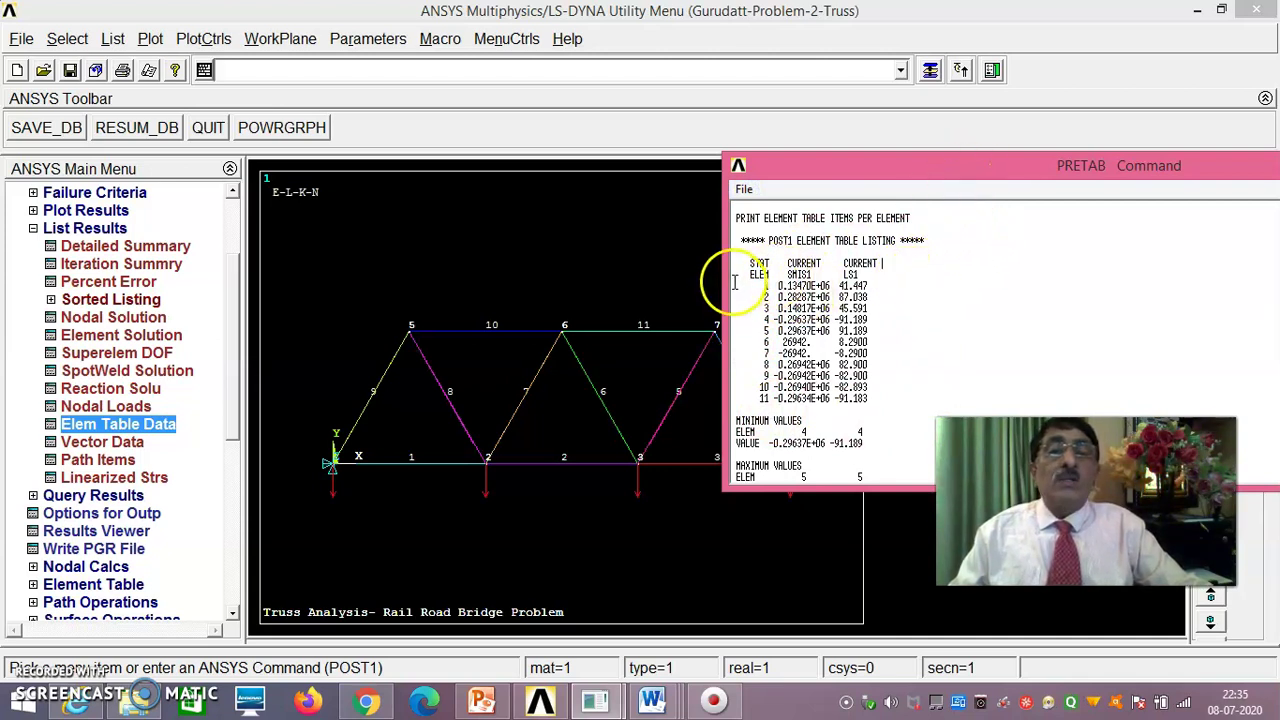
pyautogui.click(744, 189)
pyautogui.click(776, 273)
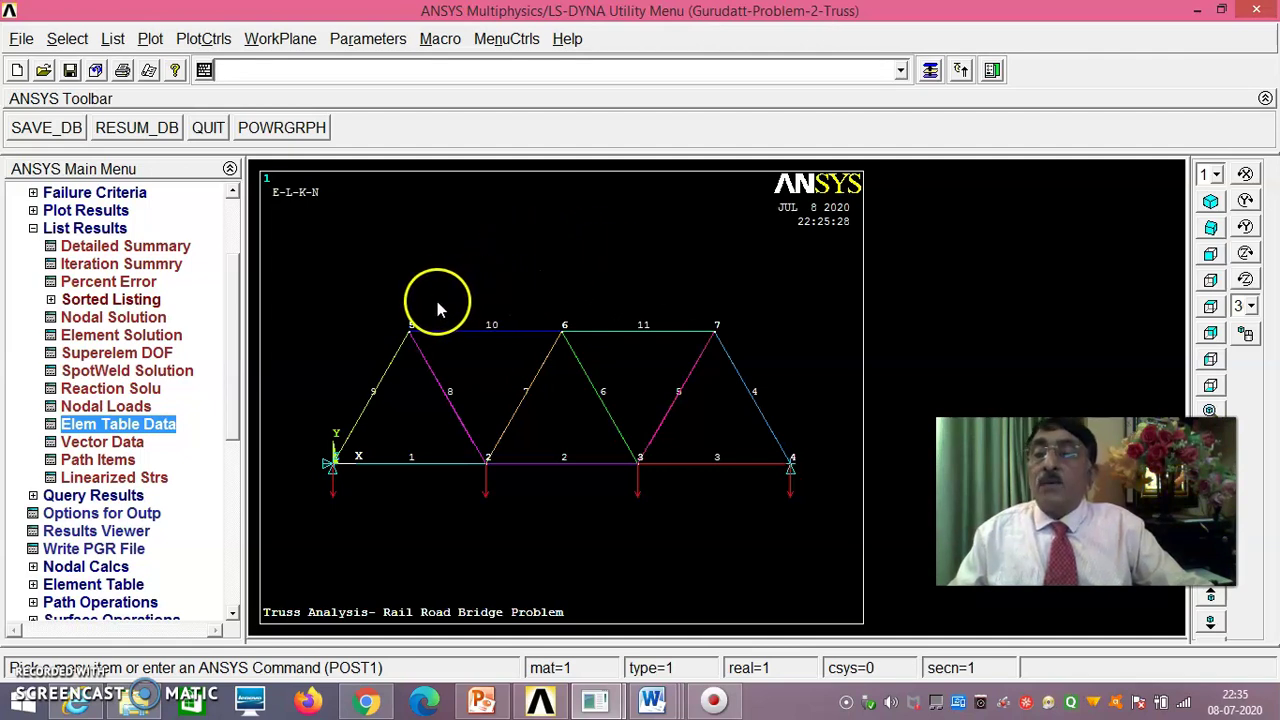
# - List the session Log File and scroll through its commands down to the FK forces, SAVE, /SOL and SOLVE
pyautogui.click(24, 42)
pyautogui.moveTo(93, 342)
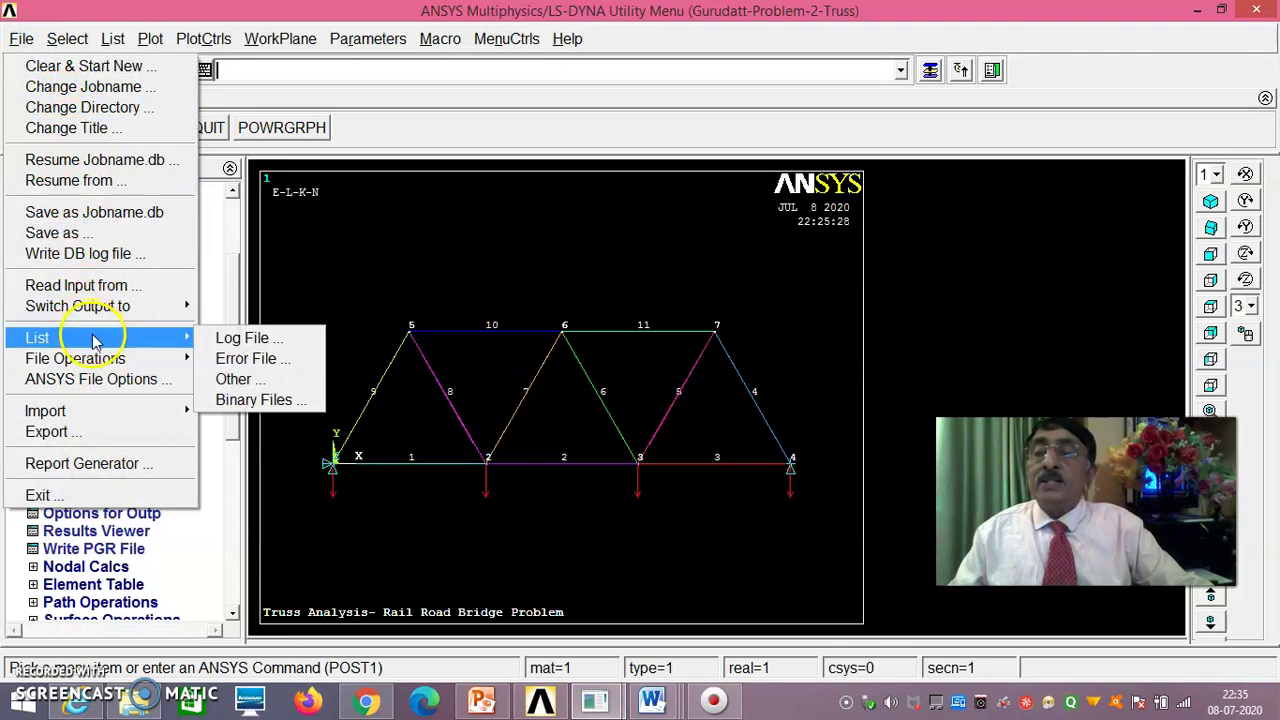
pyautogui.click(252, 347)
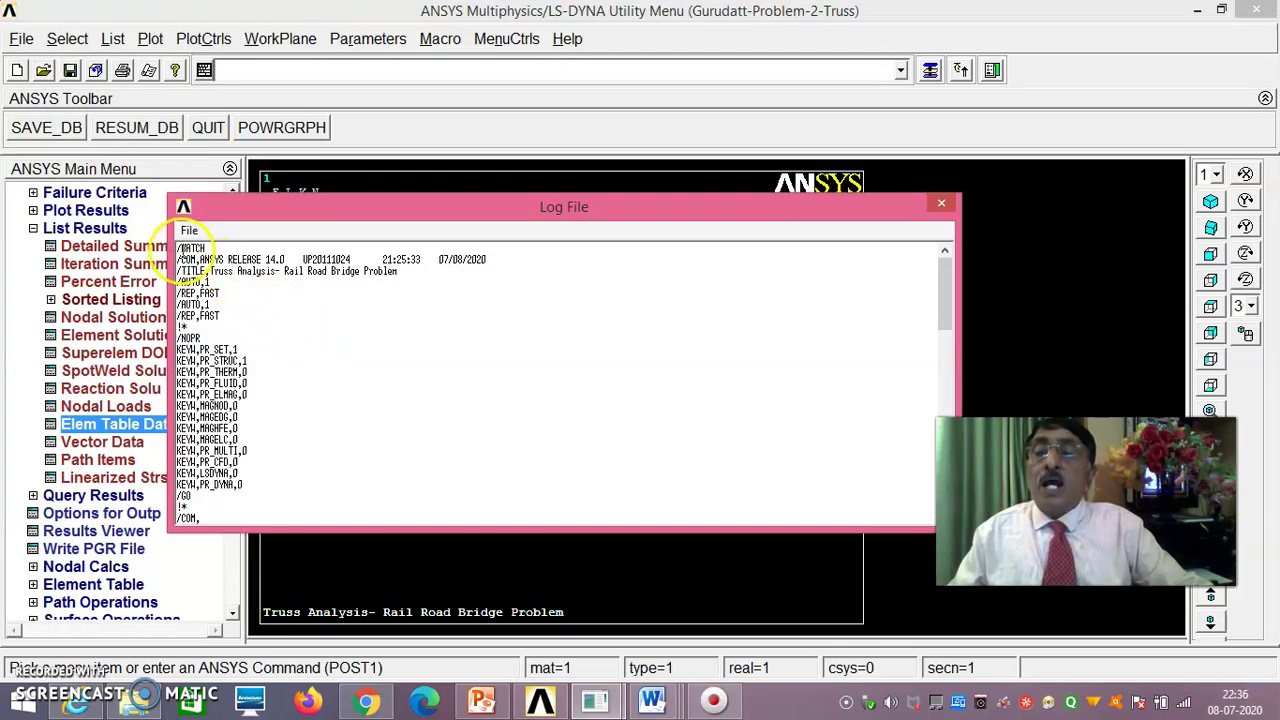
pyautogui.scroll(-15, 314, 340)
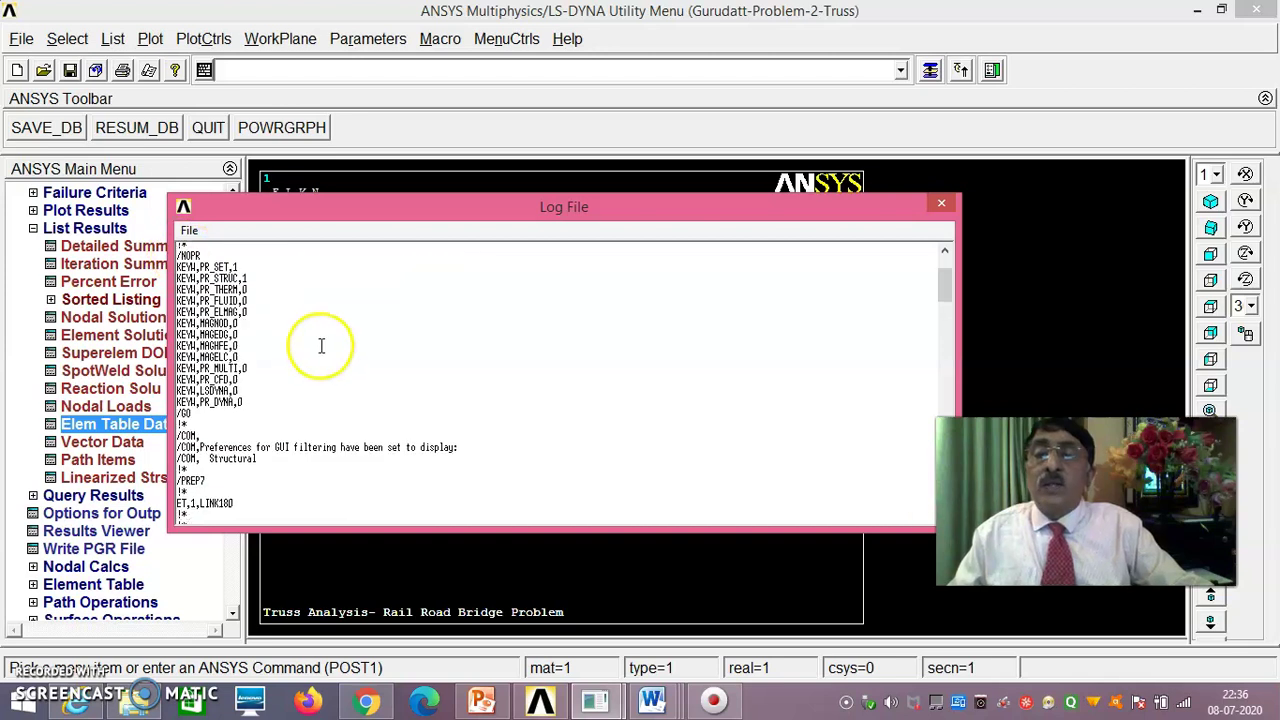
pyautogui.scroll(-1, 318, 349)
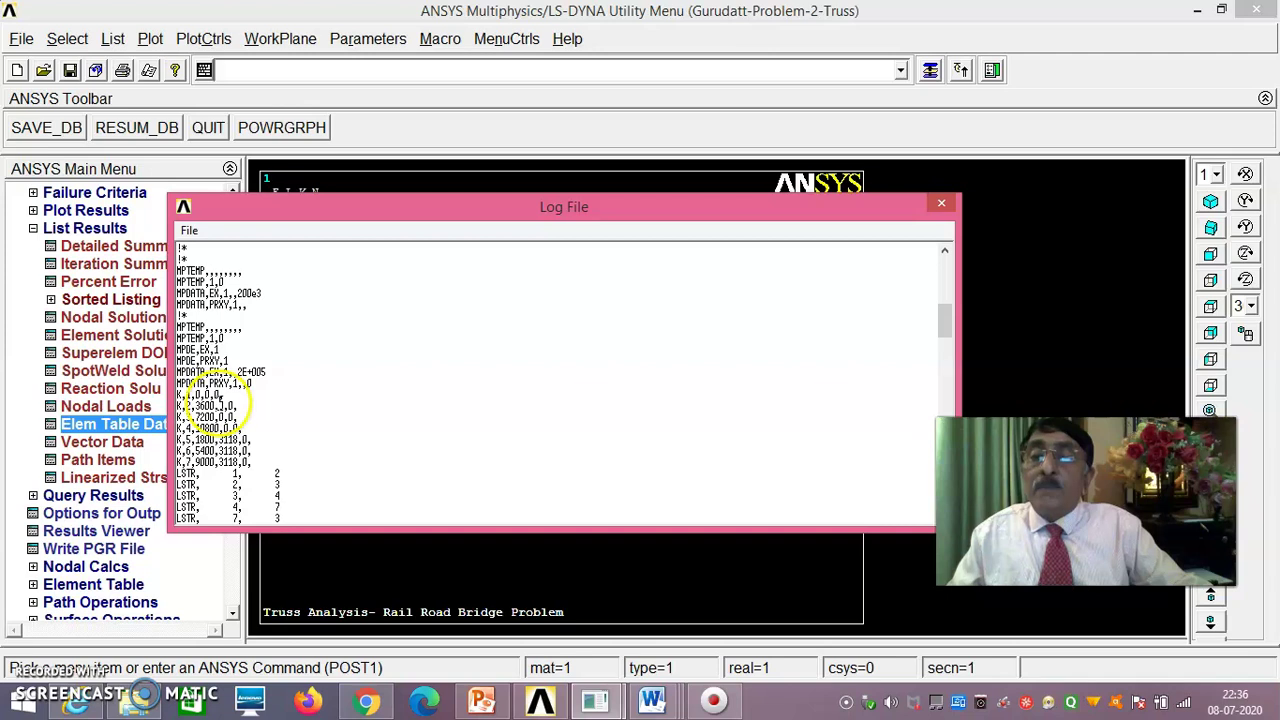
pyautogui.scroll(3, 218, 402)
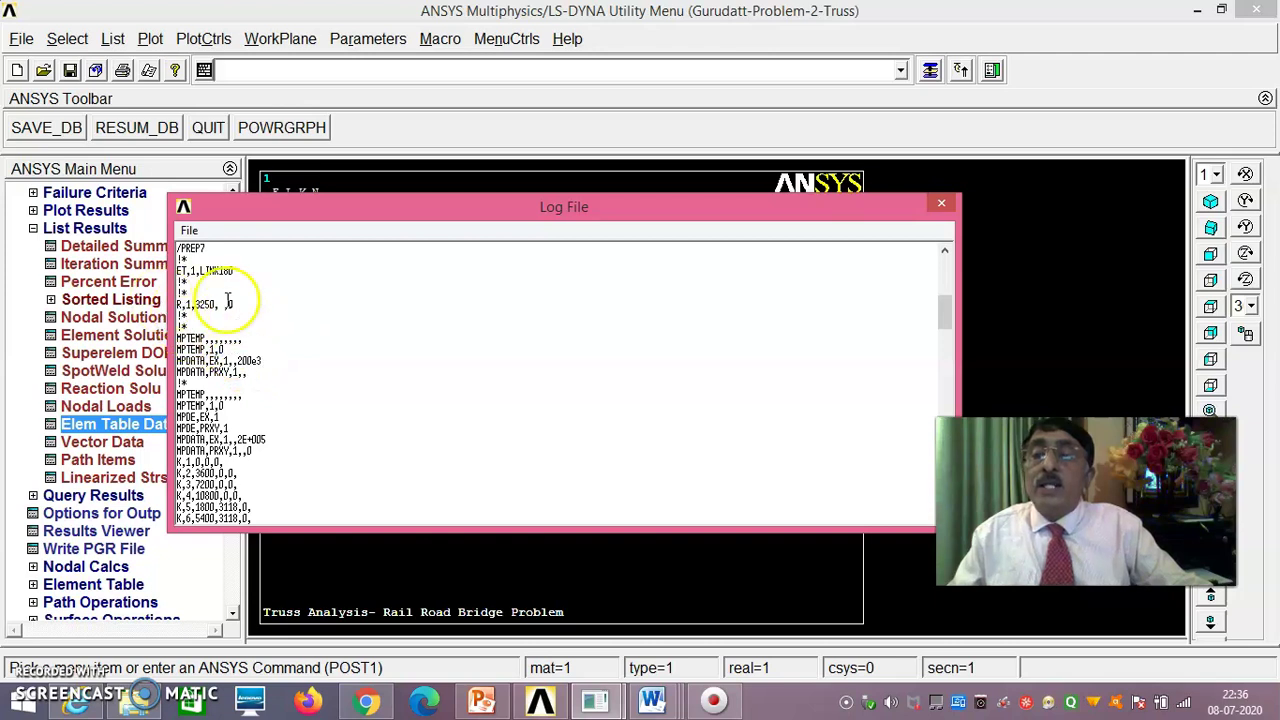
pyautogui.scroll(-8, 289, 323)
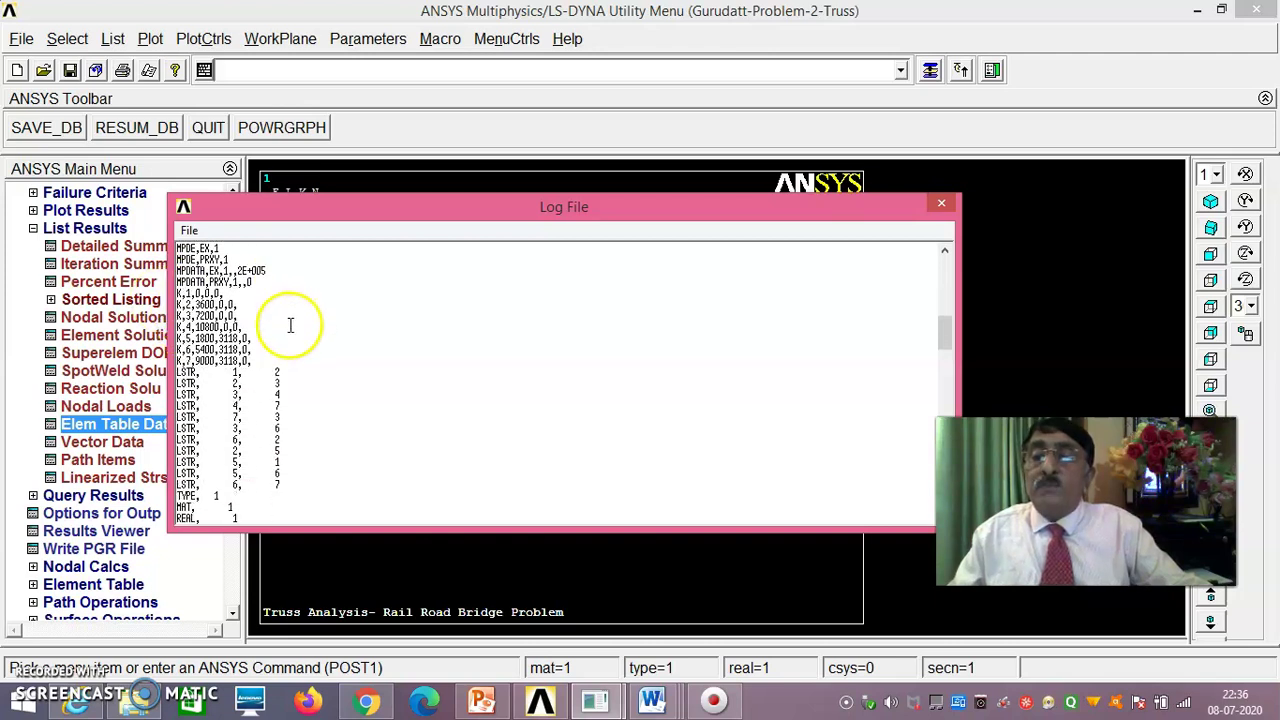
pyautogui.scroll(-15, 341, 356)
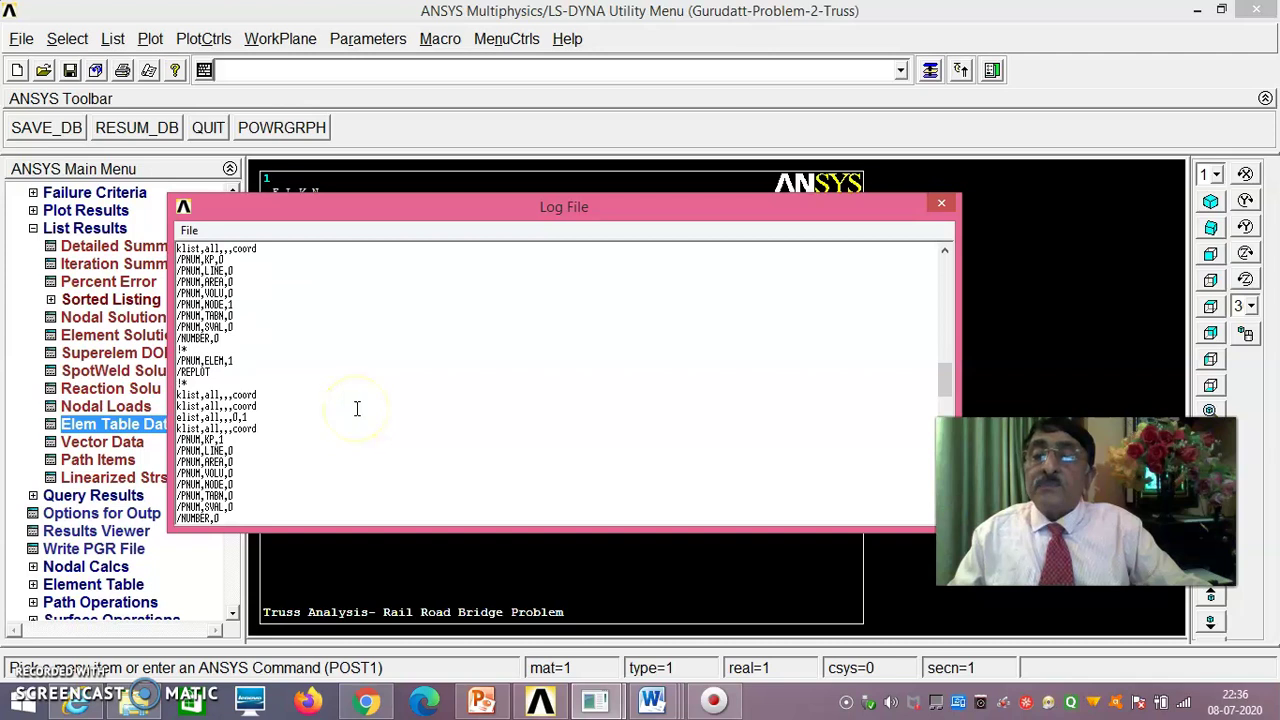
pyautogui.scroll(-3, 352, 408)
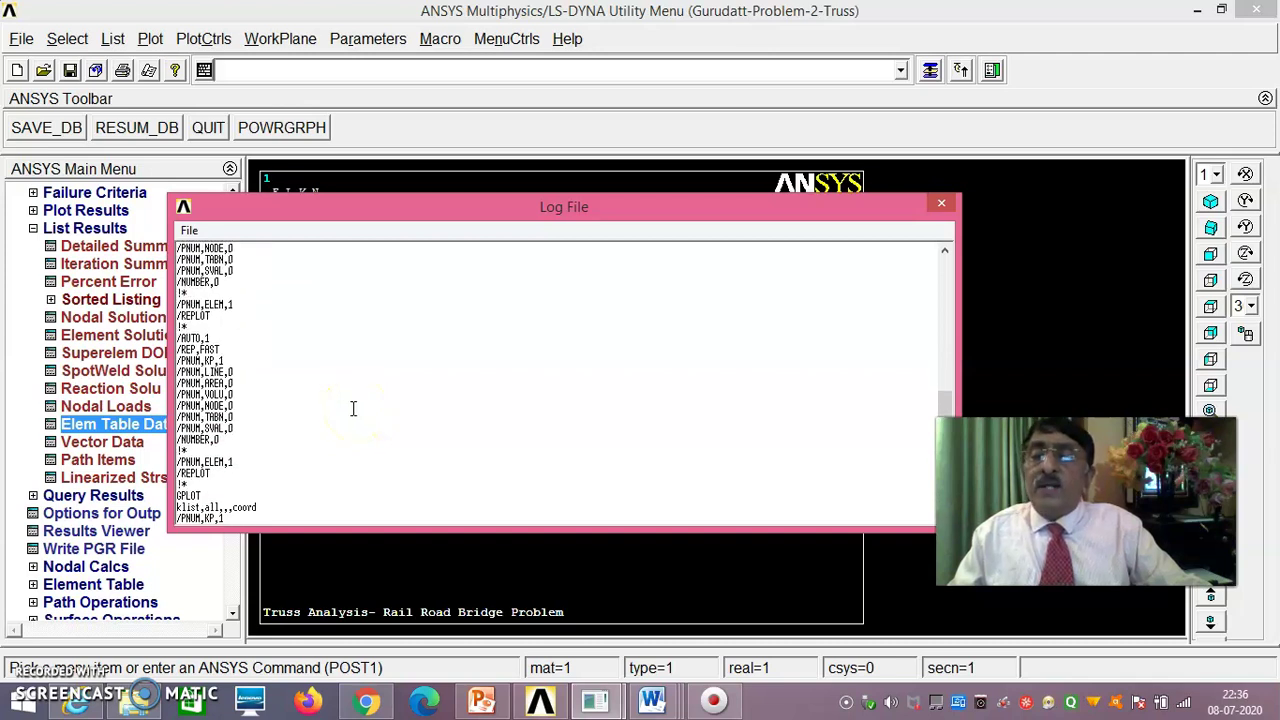
pyautogui.scroll(-5, 352, 408)
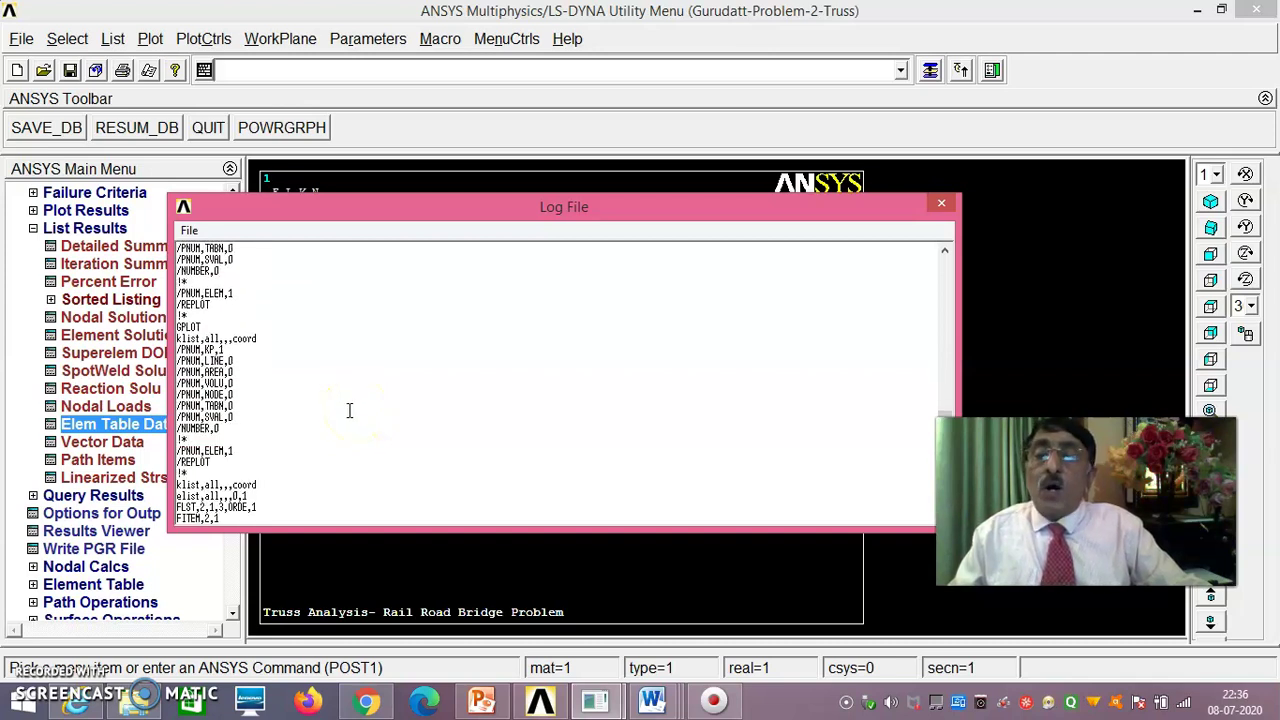
pyautogui.scroll(-3, 349, 410)
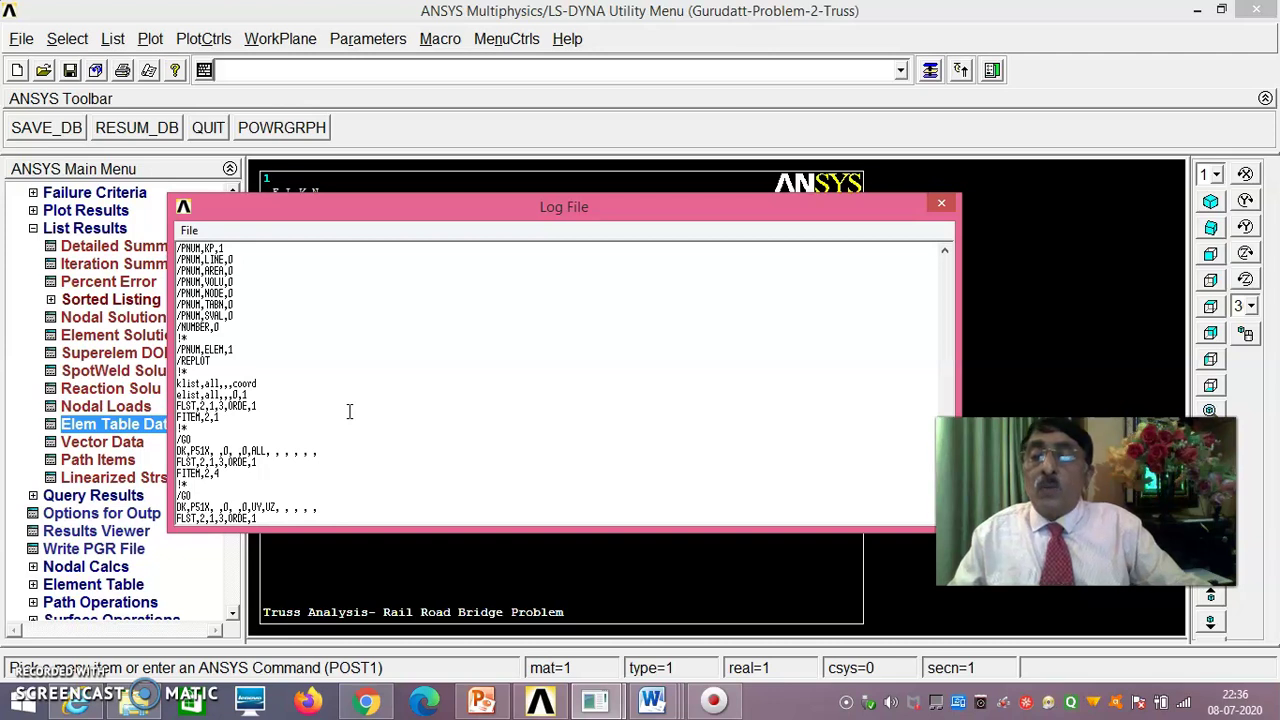
pyautogui.scroll(-3, 349, 410)
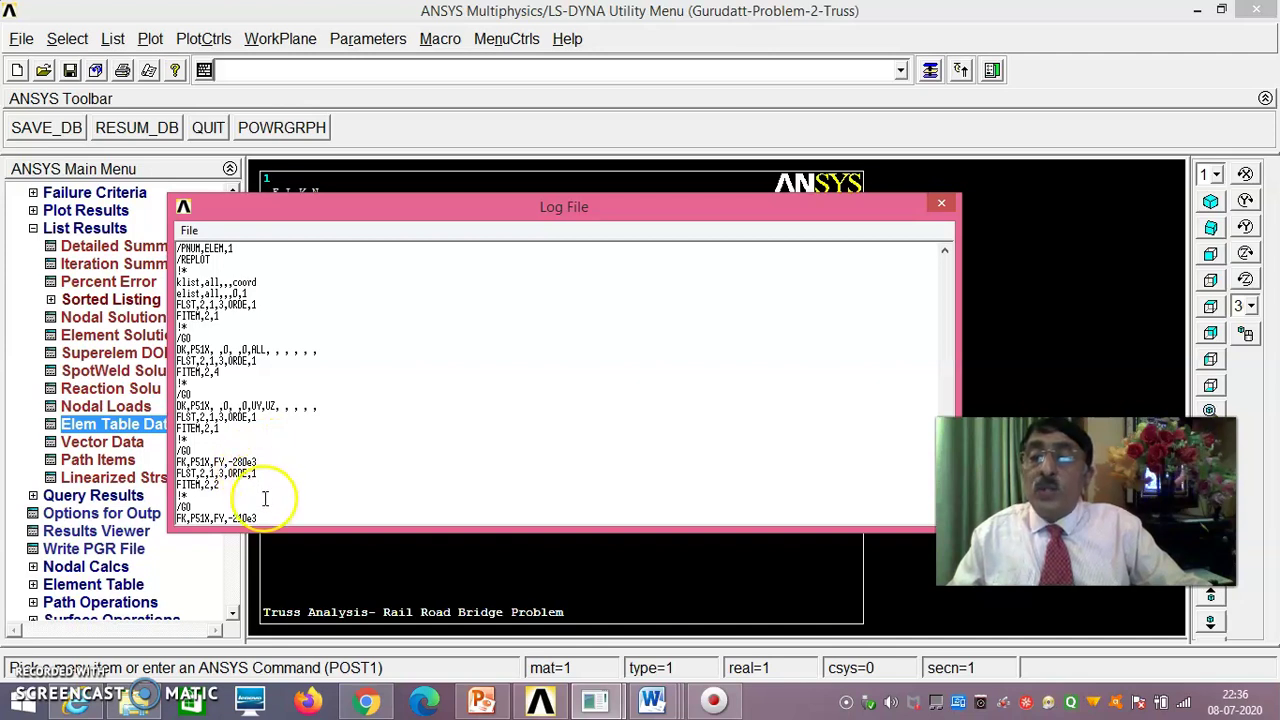
pyautogui.scroll(-1, 268, 487)
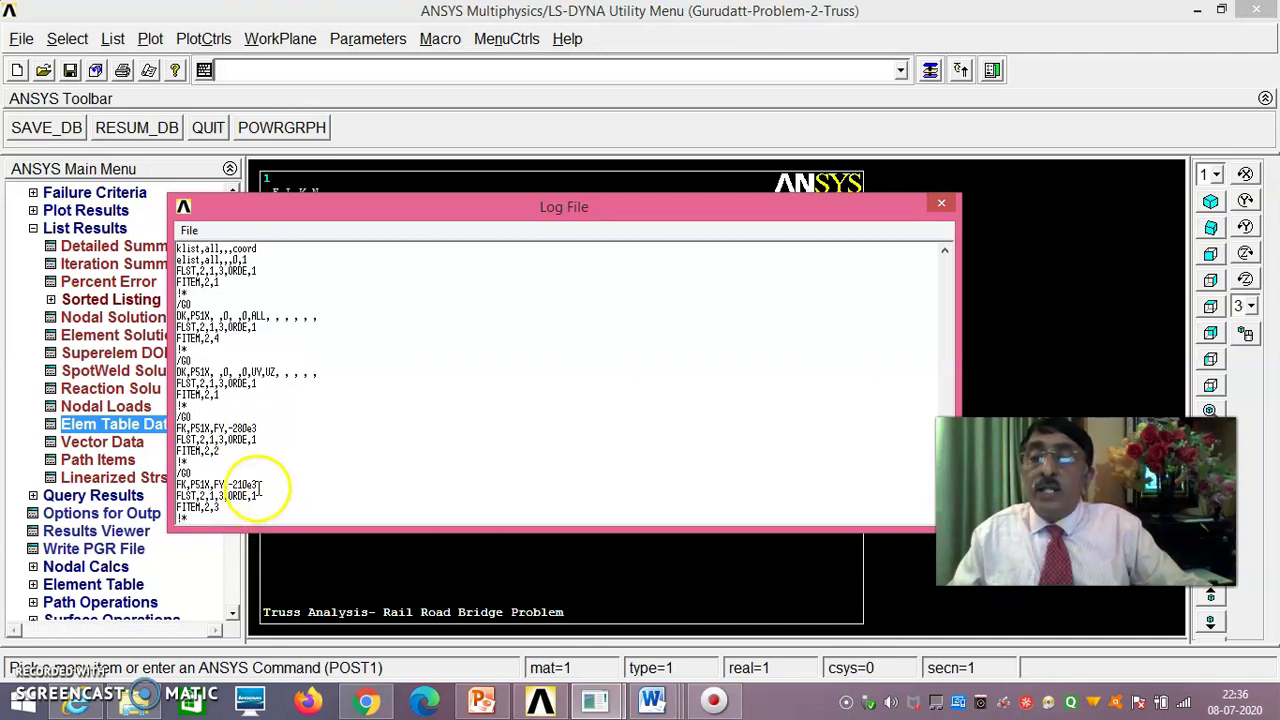
pyautogui.scroll(-2, 262, 486)
pyautogui.scroll(-2, 256, 484)
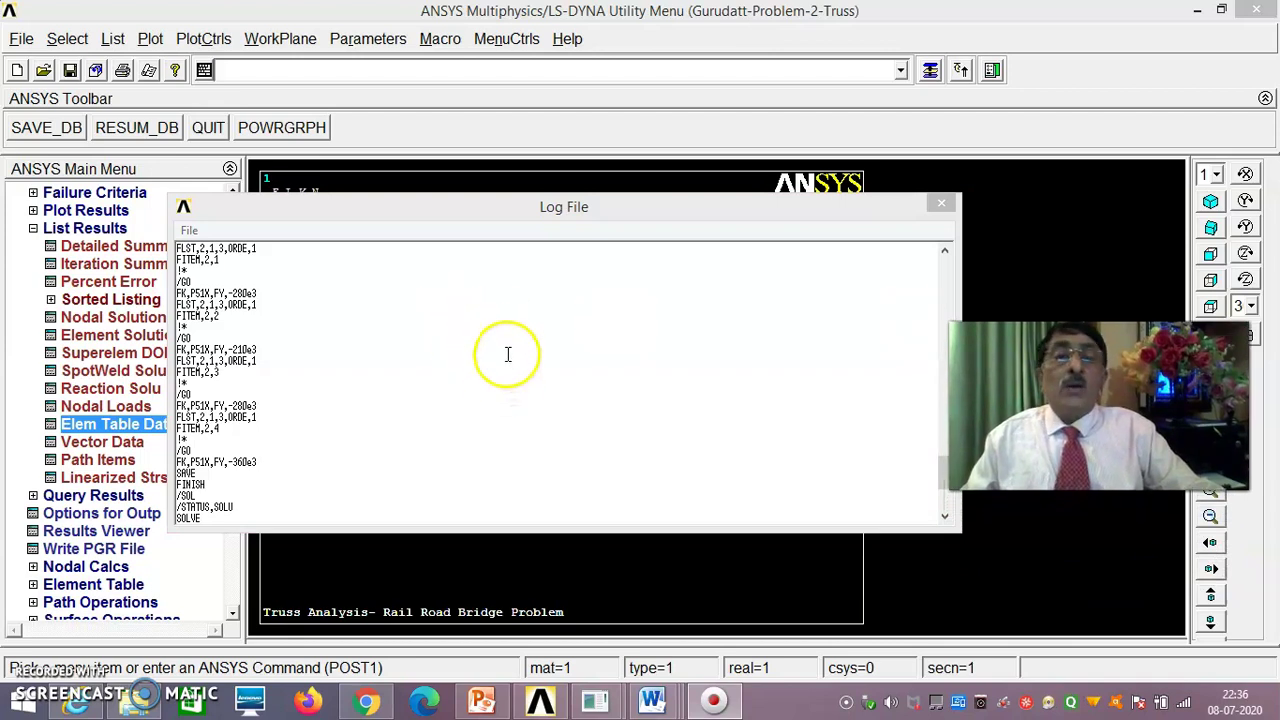
# - Reposition the Log File window, select all its recorded commands, then close it
pyautogui.moveTo(641, 218); pyautogui.dragTo(600, 200)
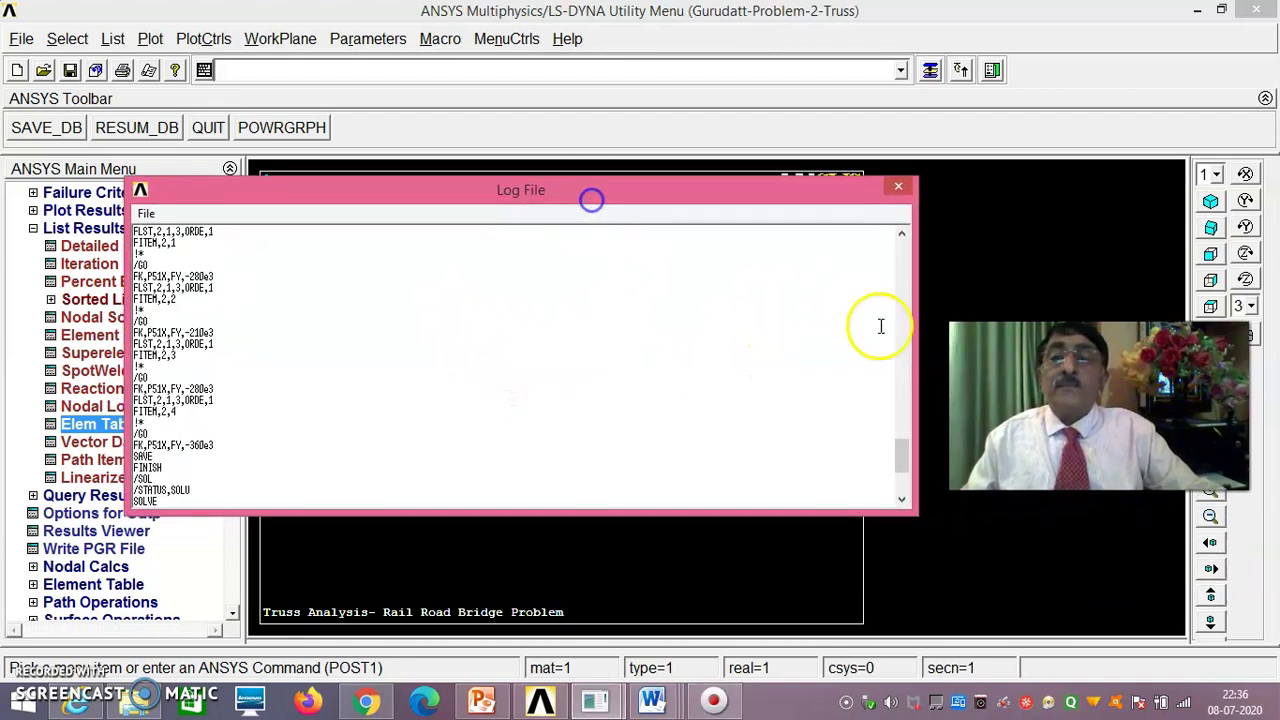
pyautogui.moveTo(900, 450); pyautogui.dragTo(893, 250)
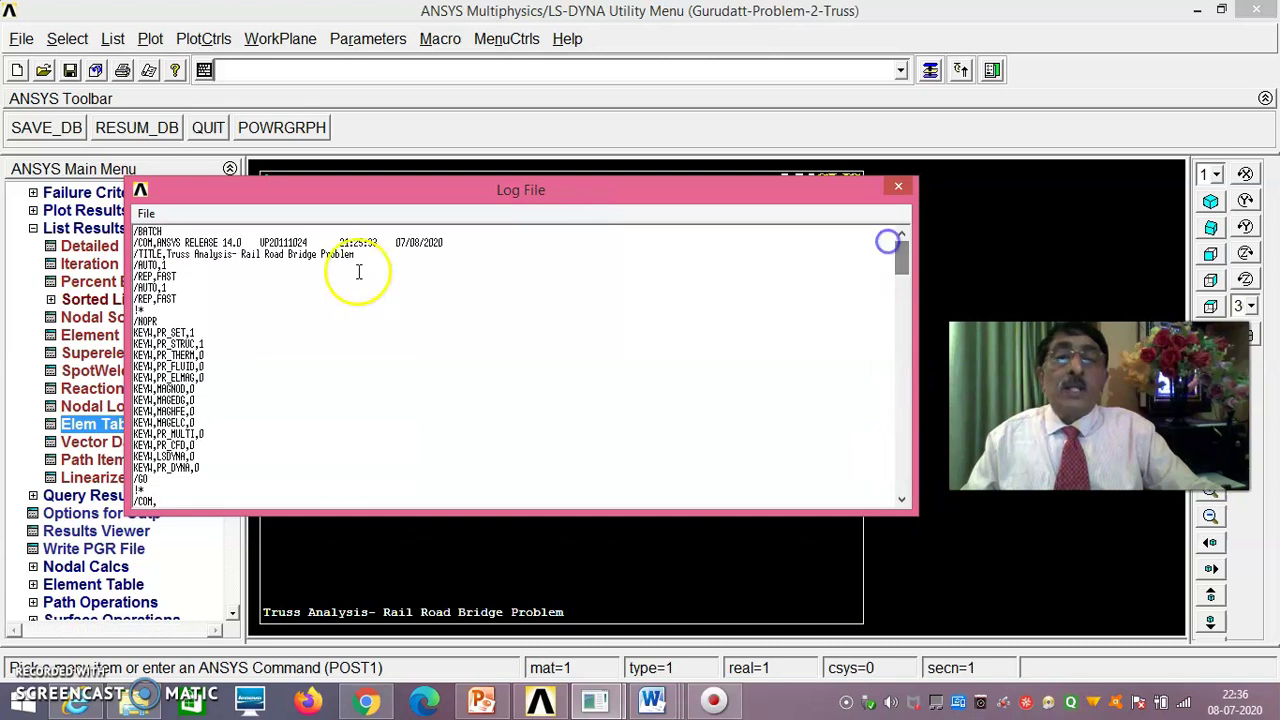
pyautogui.moveTo(147, 242); pyautogui.dragTo(287, 492)
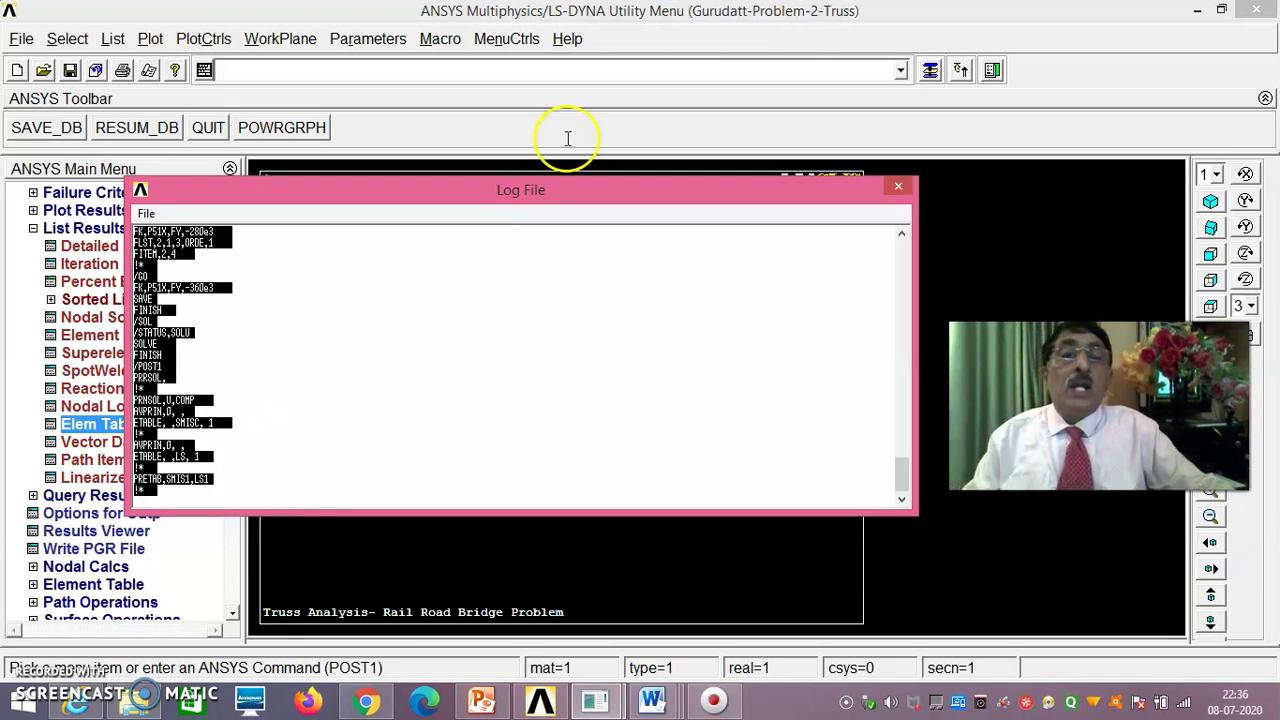
pyautogui.click(898, 187)
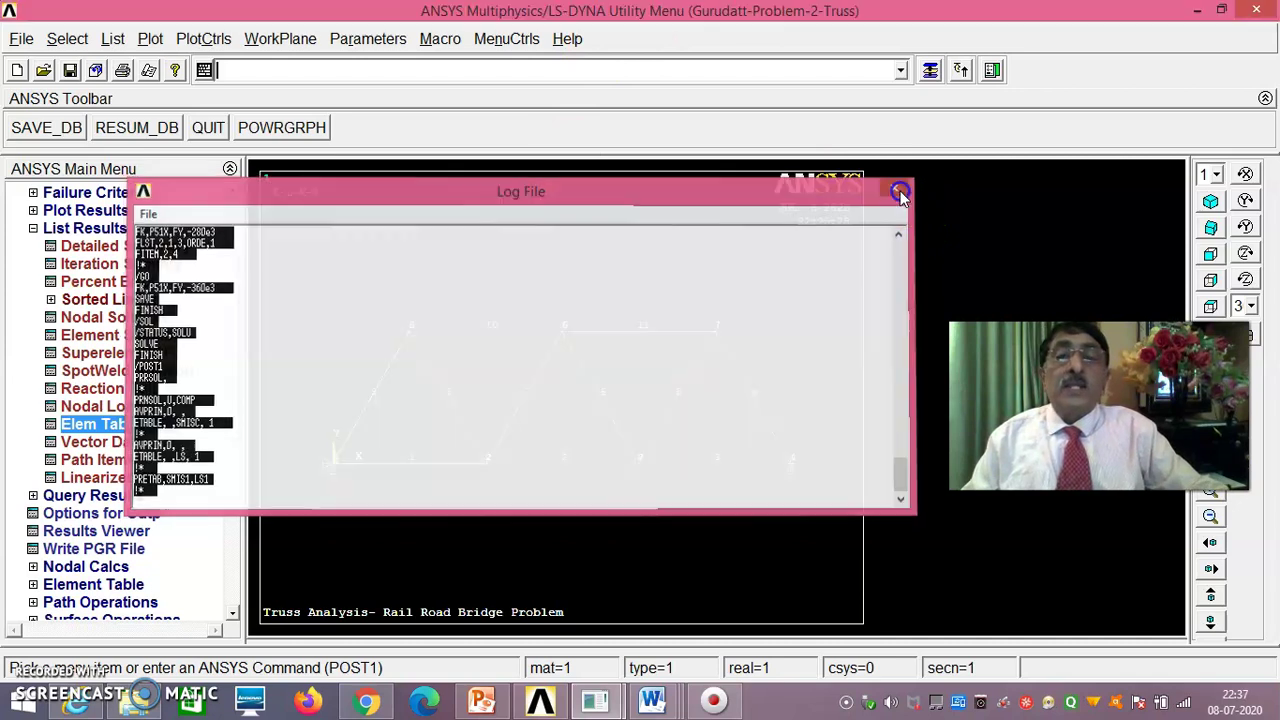
# - Clear the database with Do not read file, confirm Yes, and fit the empty NODES plot
pyautogui.click(21, 38)
pyautogui.click(63, 63)
pyautogui.click(670, 391)
pyautogui.click(478, 475)
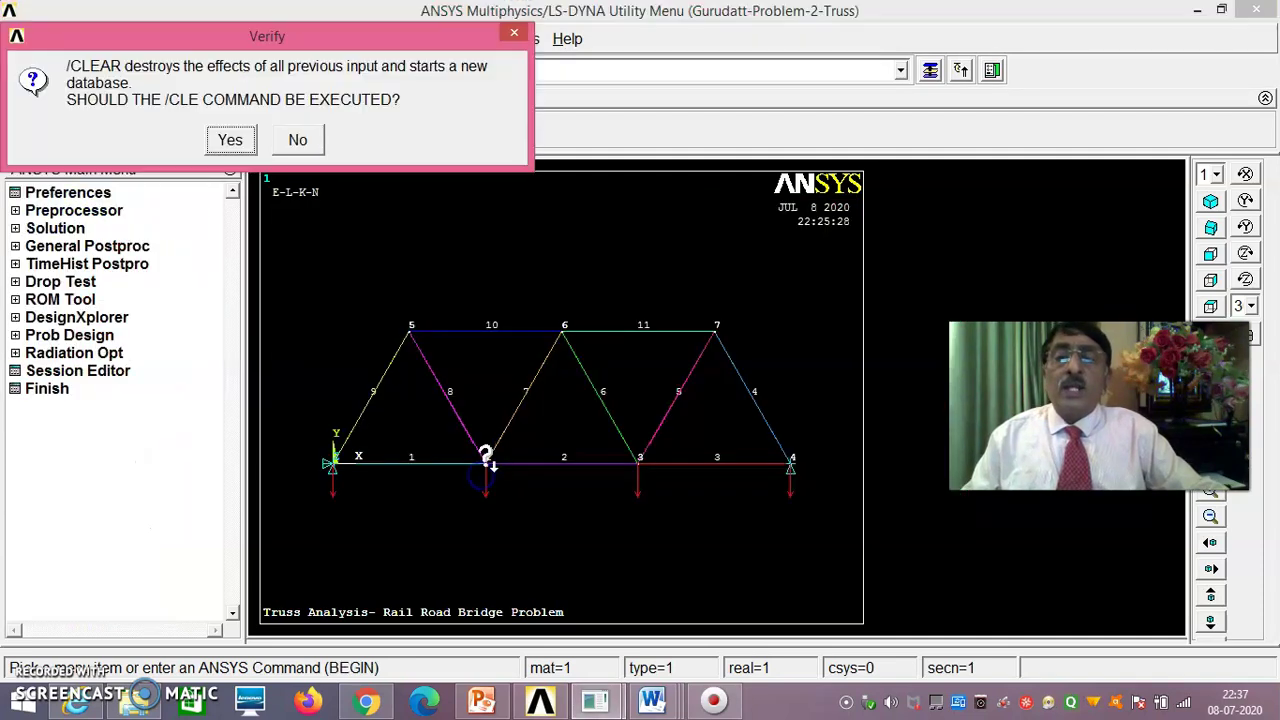
pyautogui.click(230, 139)
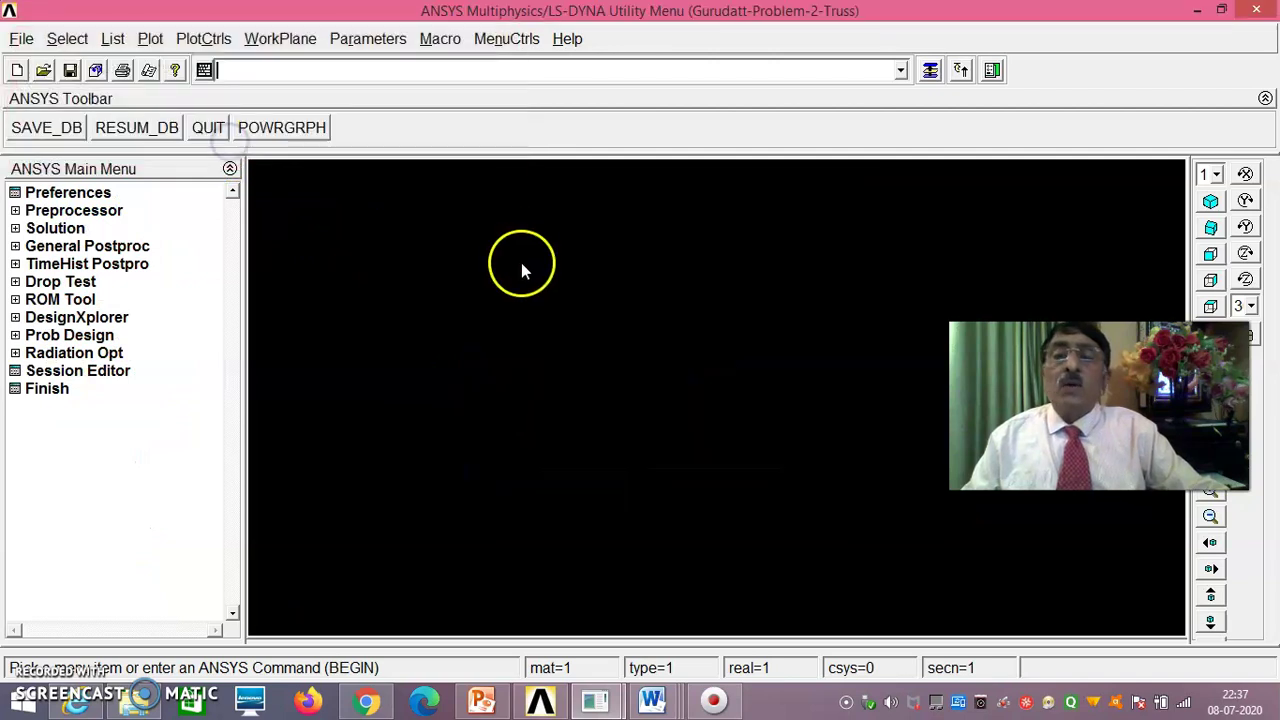
pyautogui.rightClick(521, 262)
pyautogui.click(588, 335)
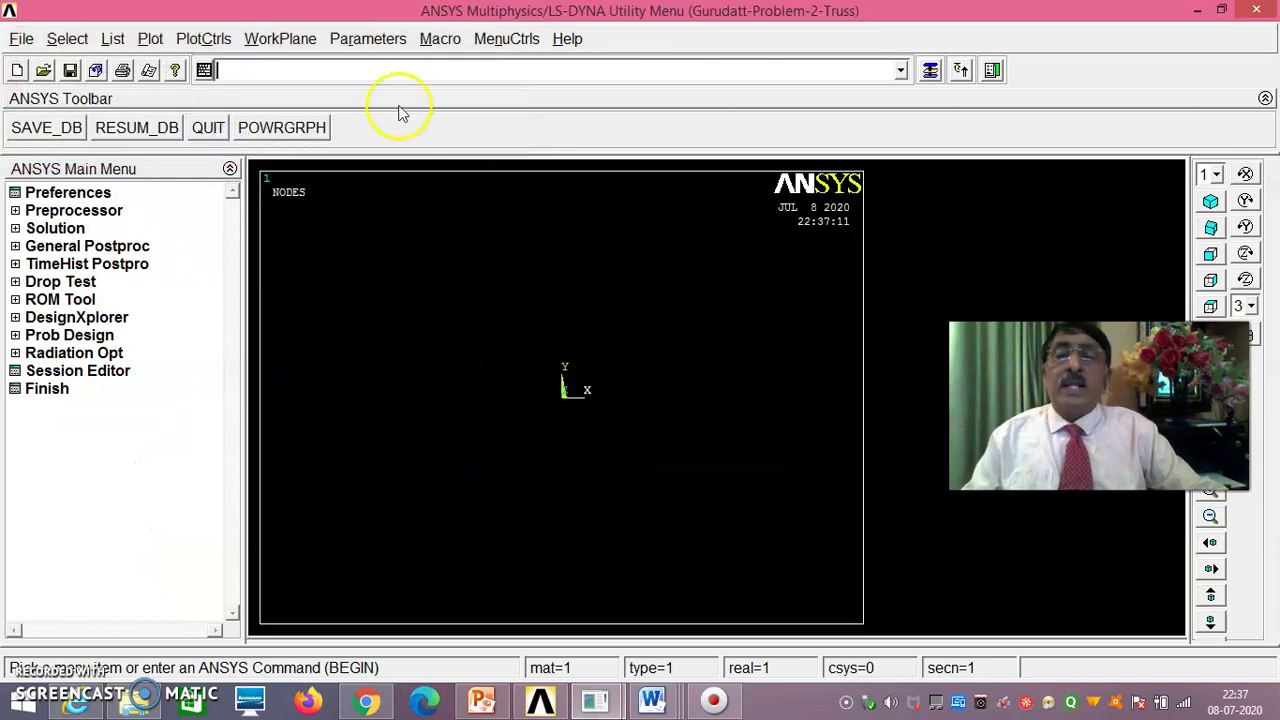
pyautogui.click(350, 76)
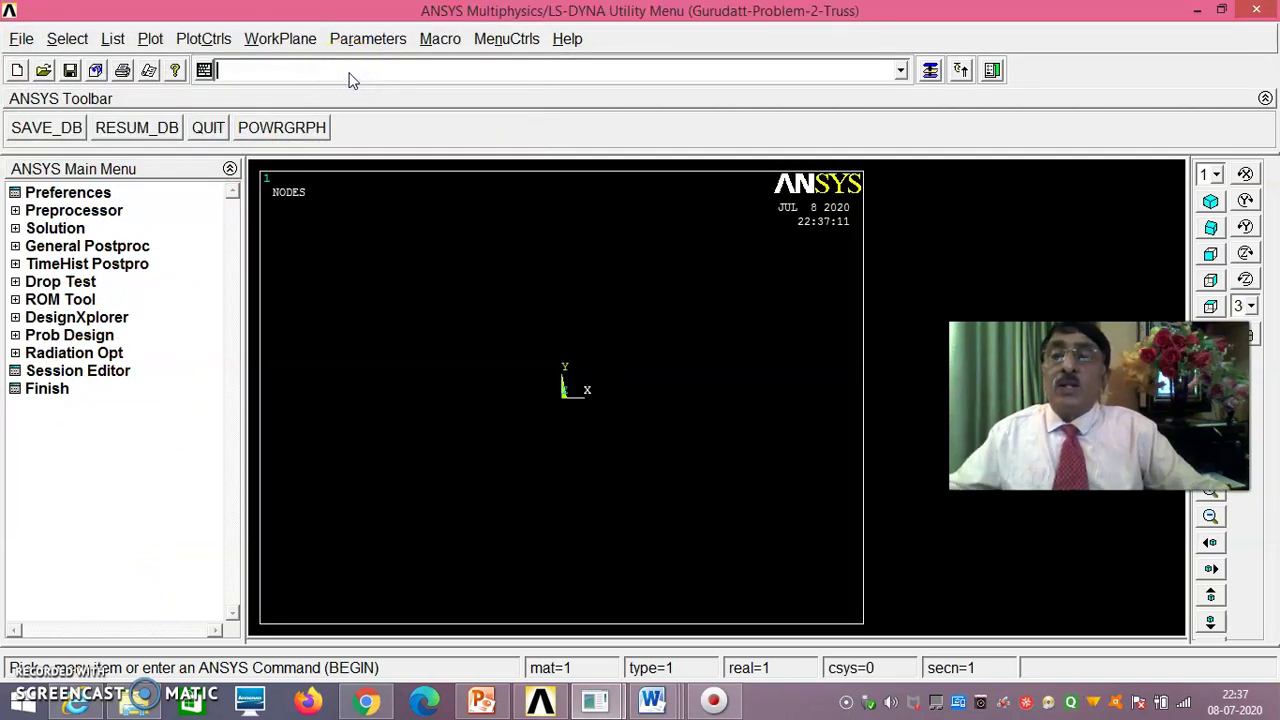
# - Paste the copied log commands into the command input line and execute them
pyautogui.hotkey('ctrl', 'v')
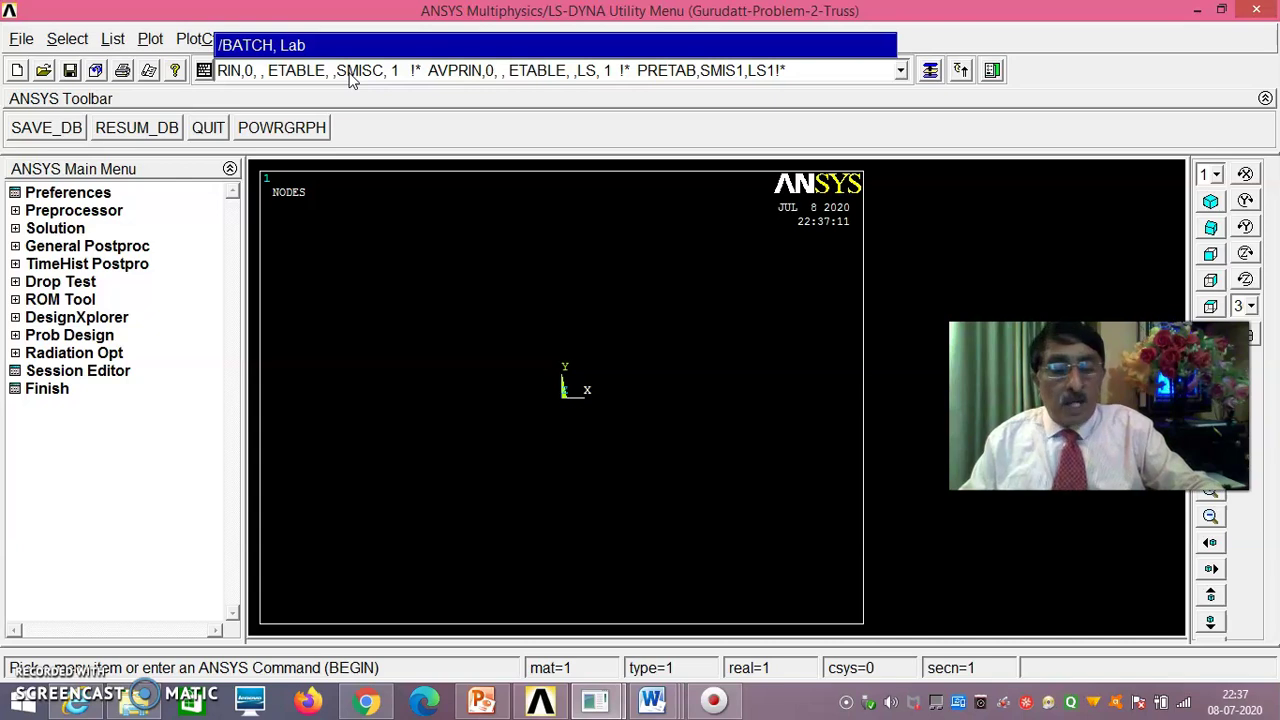
pyautogui.press('Return')
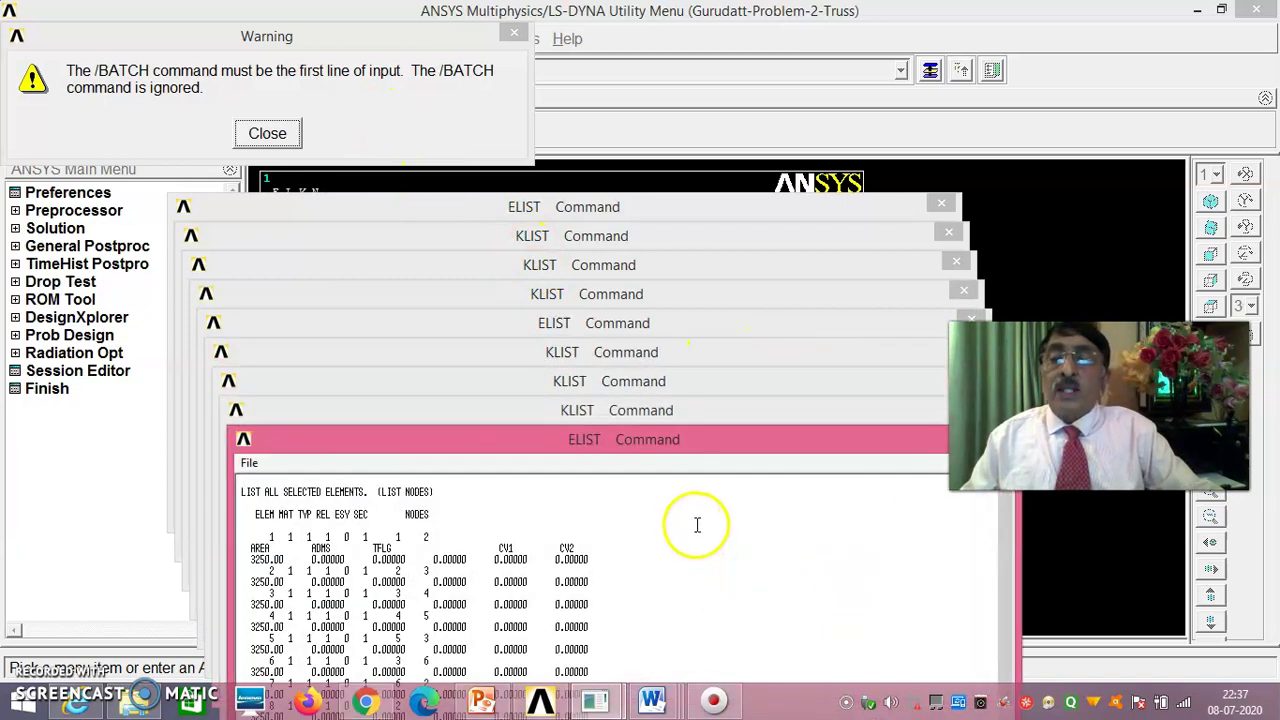
# - Bring the PRETAB member force and PRNSOL displacement listings into view, review them, and close both
pyautogui.moveTo(697, 447); pyautogui.dragTo(521, 328)
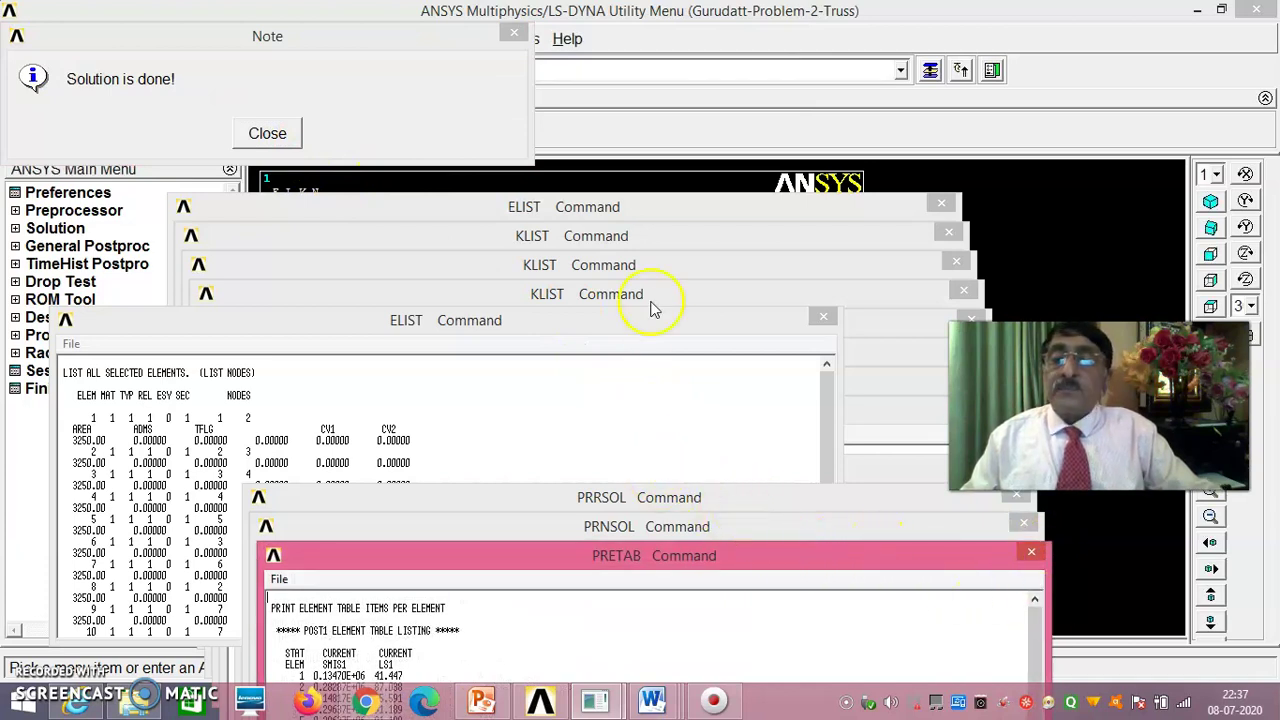
pyautogui.moveTo(657, 574); pyautogui.dragTo(546, 257)
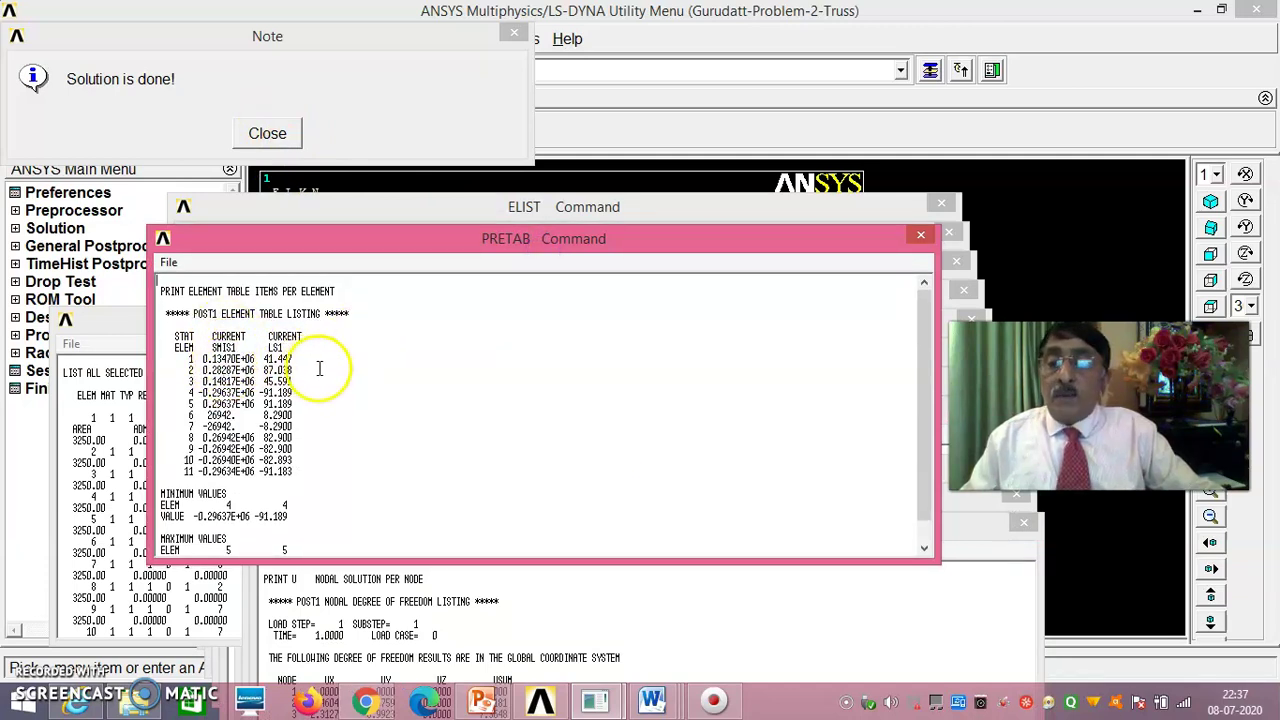
pyautogui.click(922, 238)
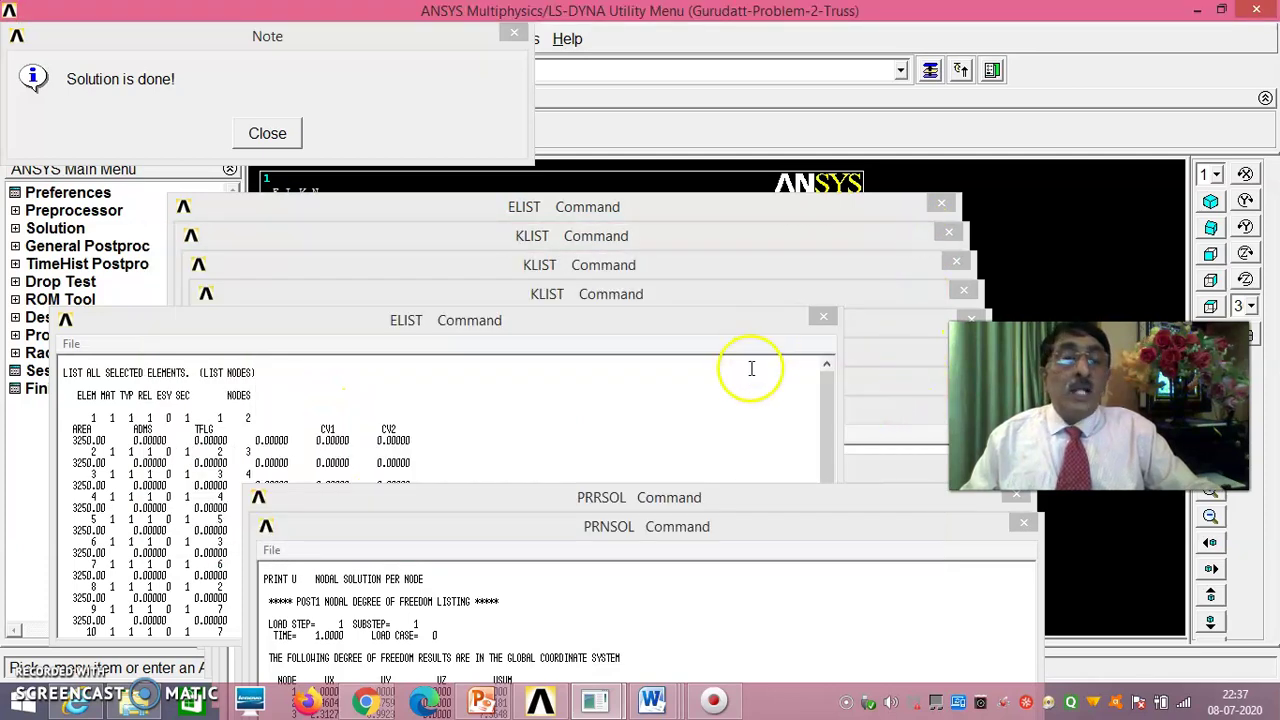
pyautogui.click(610, 585)
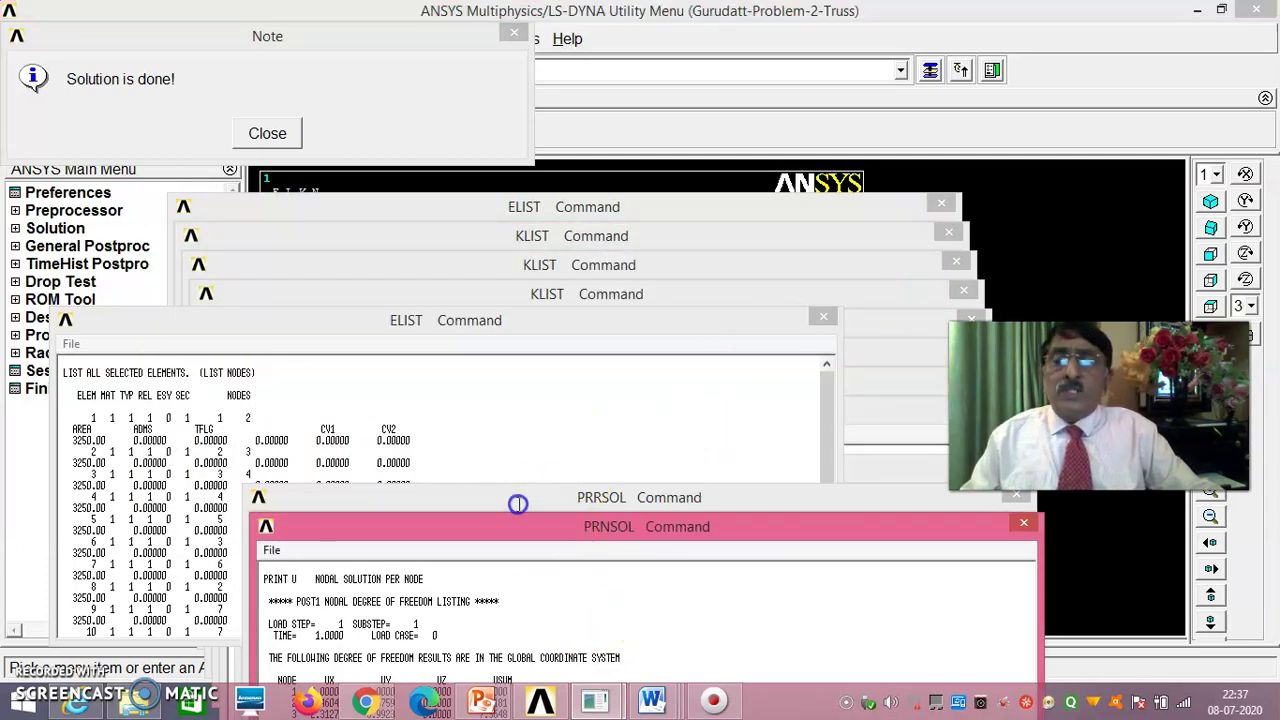
pyautogui.moveTo(518, 526); pyautogui.dragTo(363, 280)
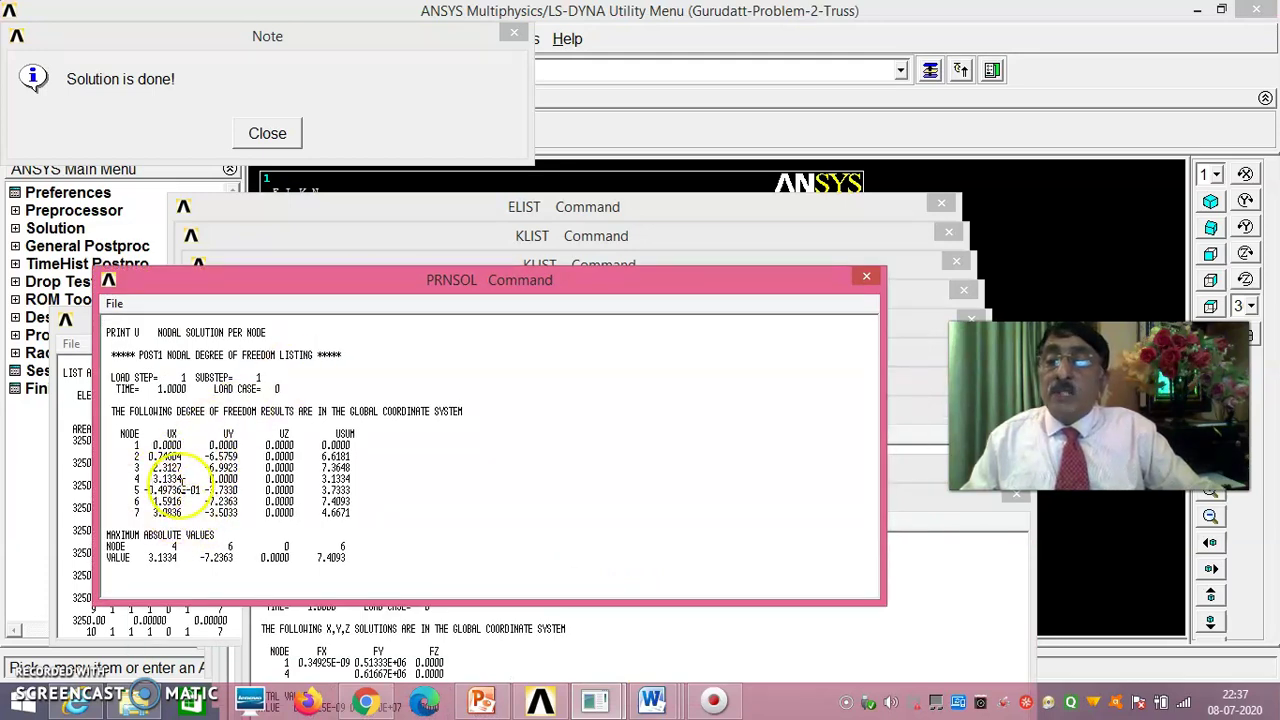
pyautogui.click(867, 277)
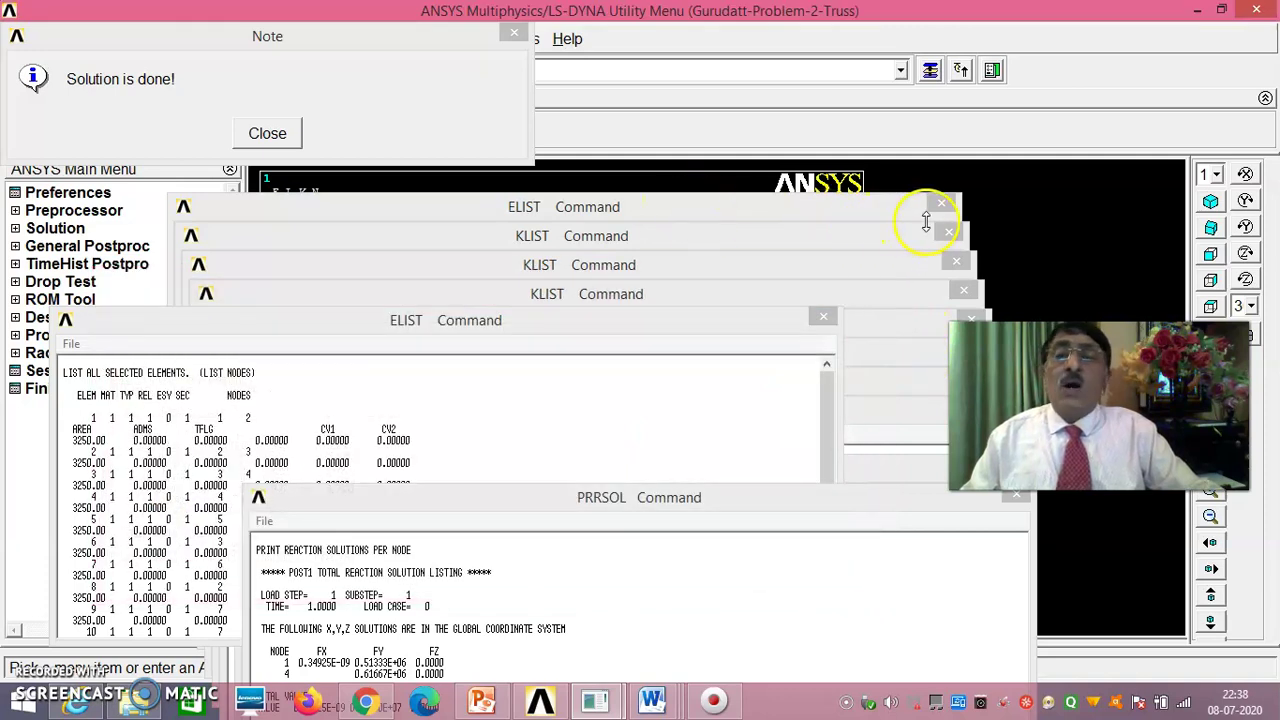
# - Dismiss the solution-done Note and close the PRRSOL reaction force listing
pyautogui.click(283, 135)
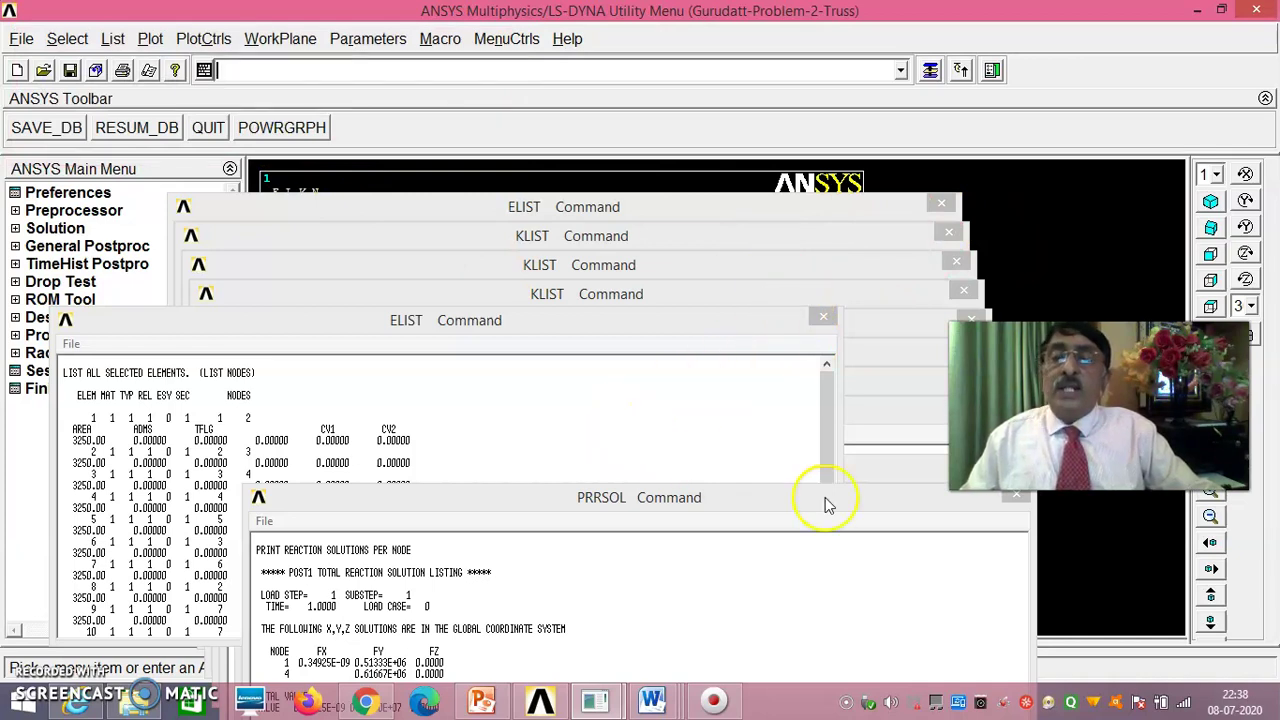
pyautogui.click(757, 506)
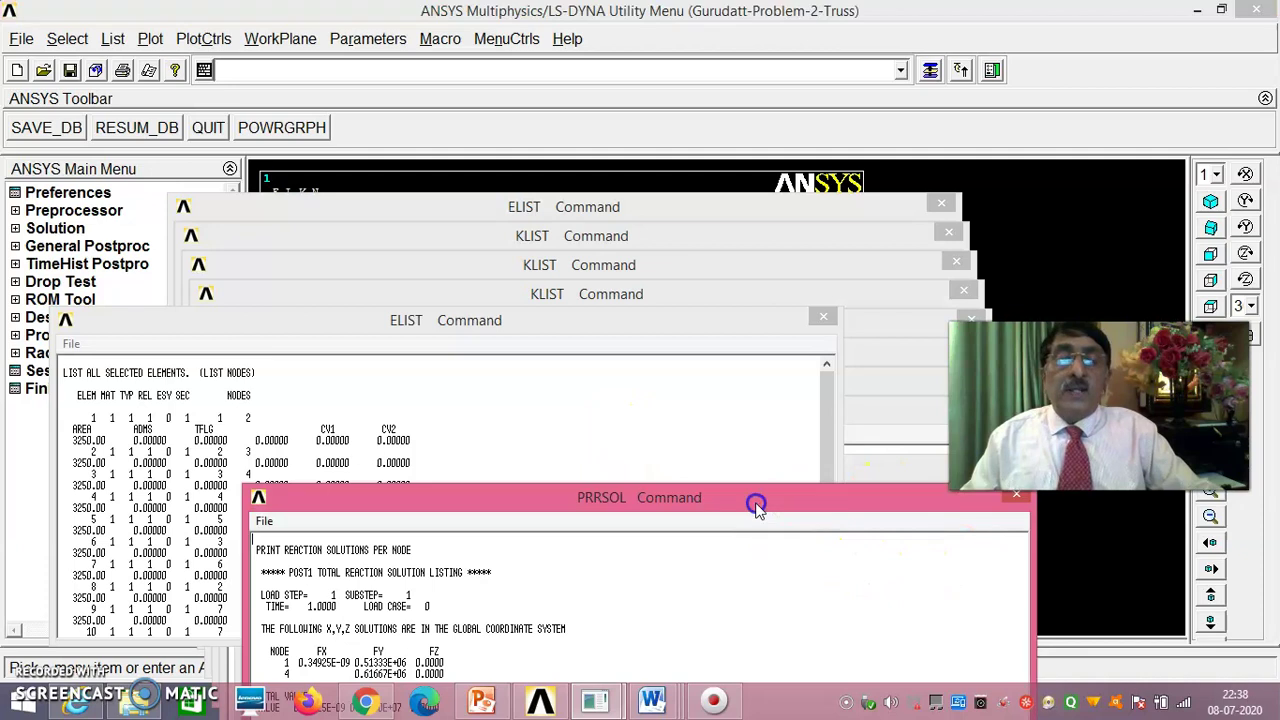
pyautogui.click(1017, 497)
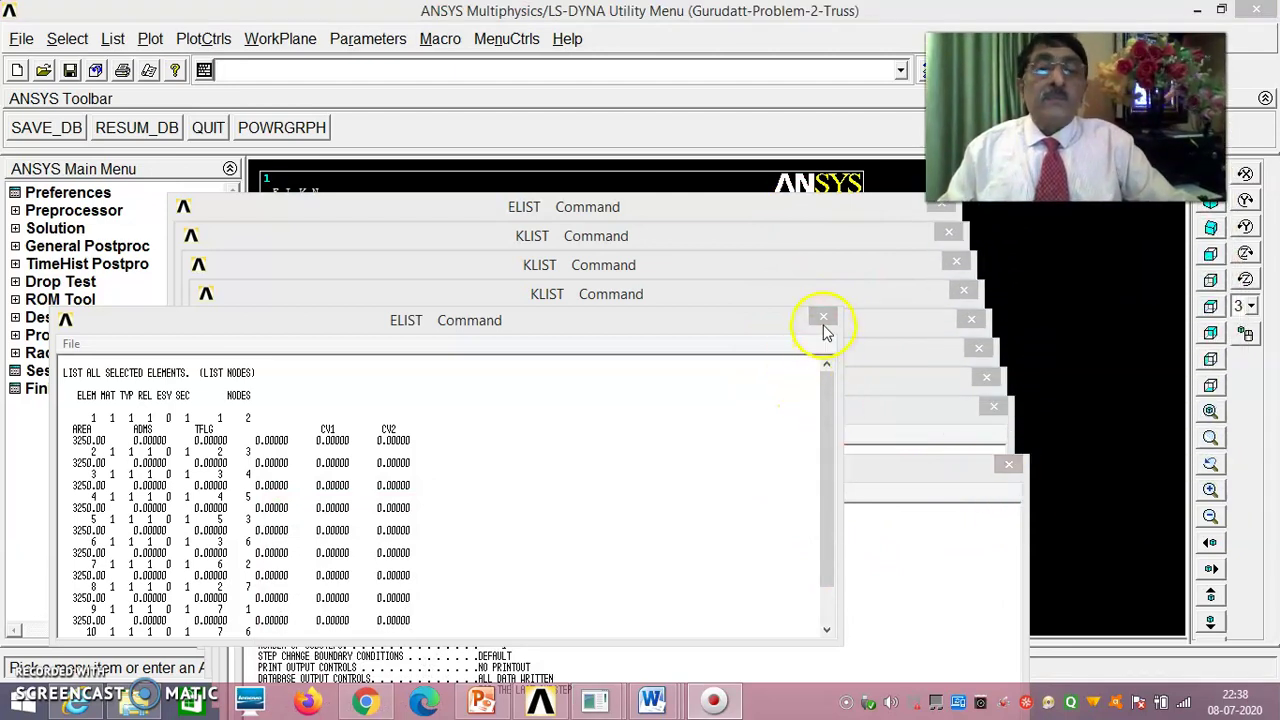
# - Close the ELIST, /STATUS and all stacked KLIST and ELIST windows to reveal the rebuilt truss
pyautogui.click(823, 316)
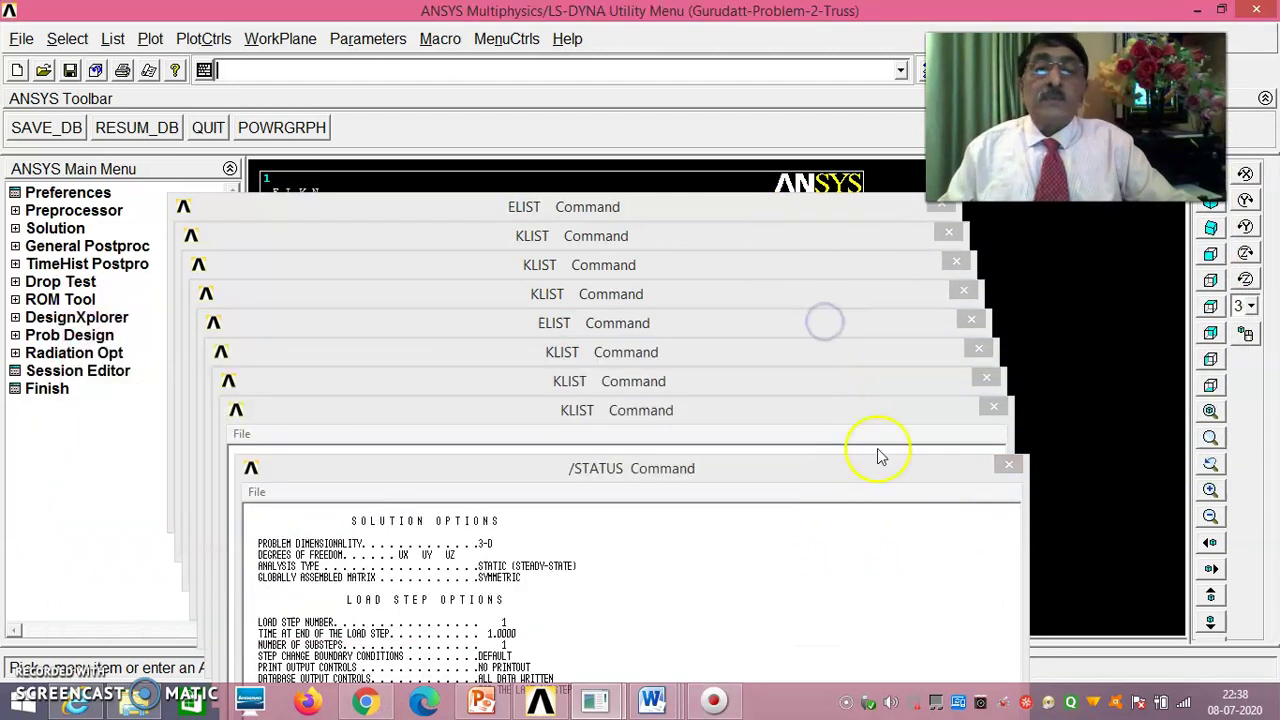
pyautogui.click(1008, 464)
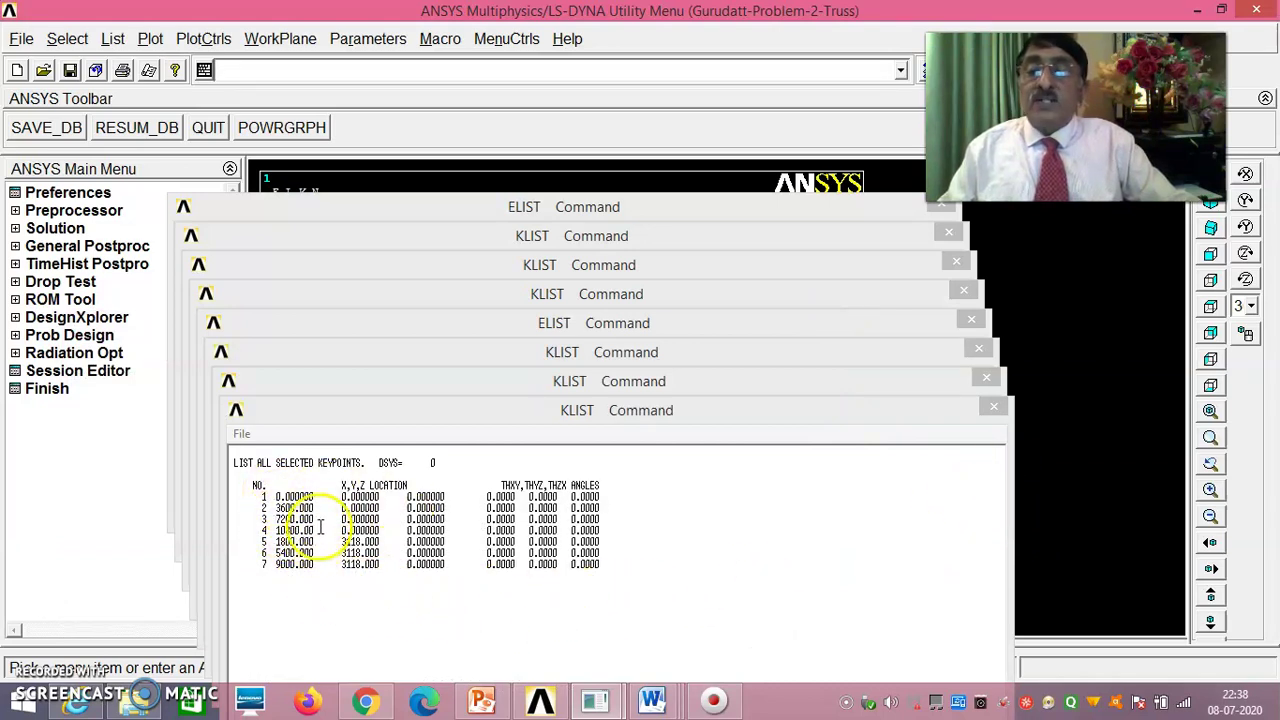
pyautogui.click(993, 408)
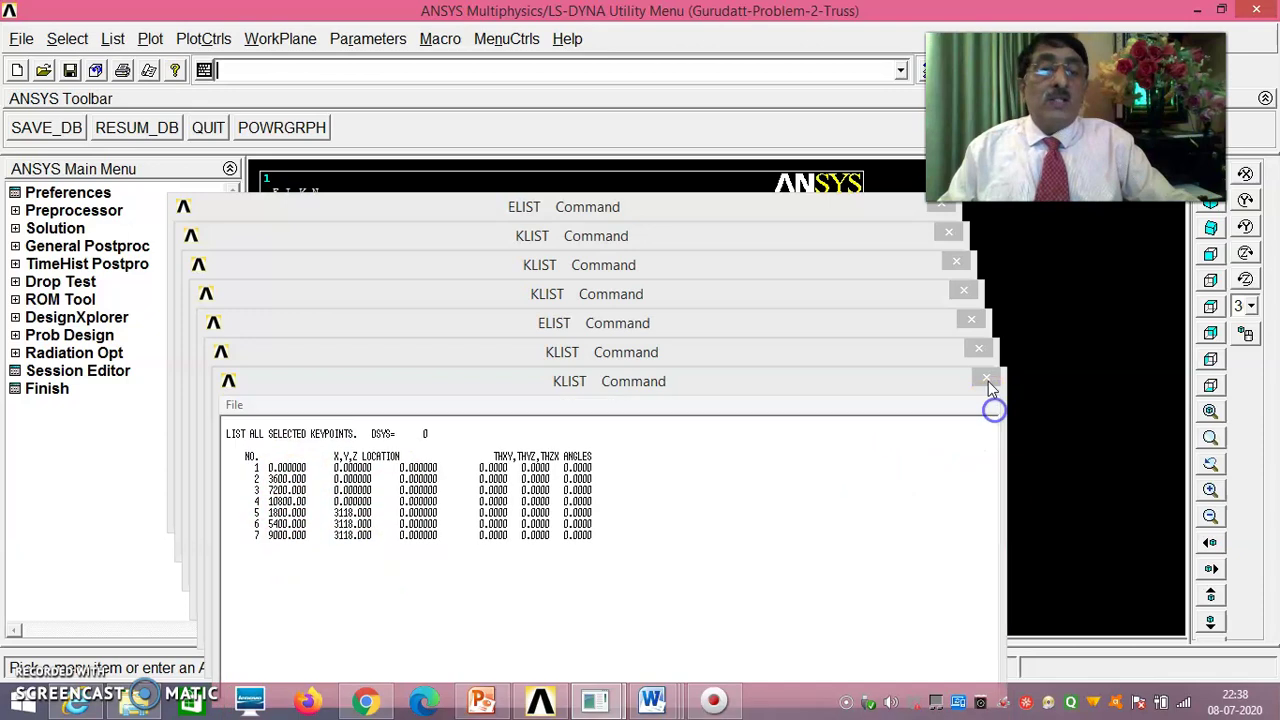
pyautogui.click(986, 381)
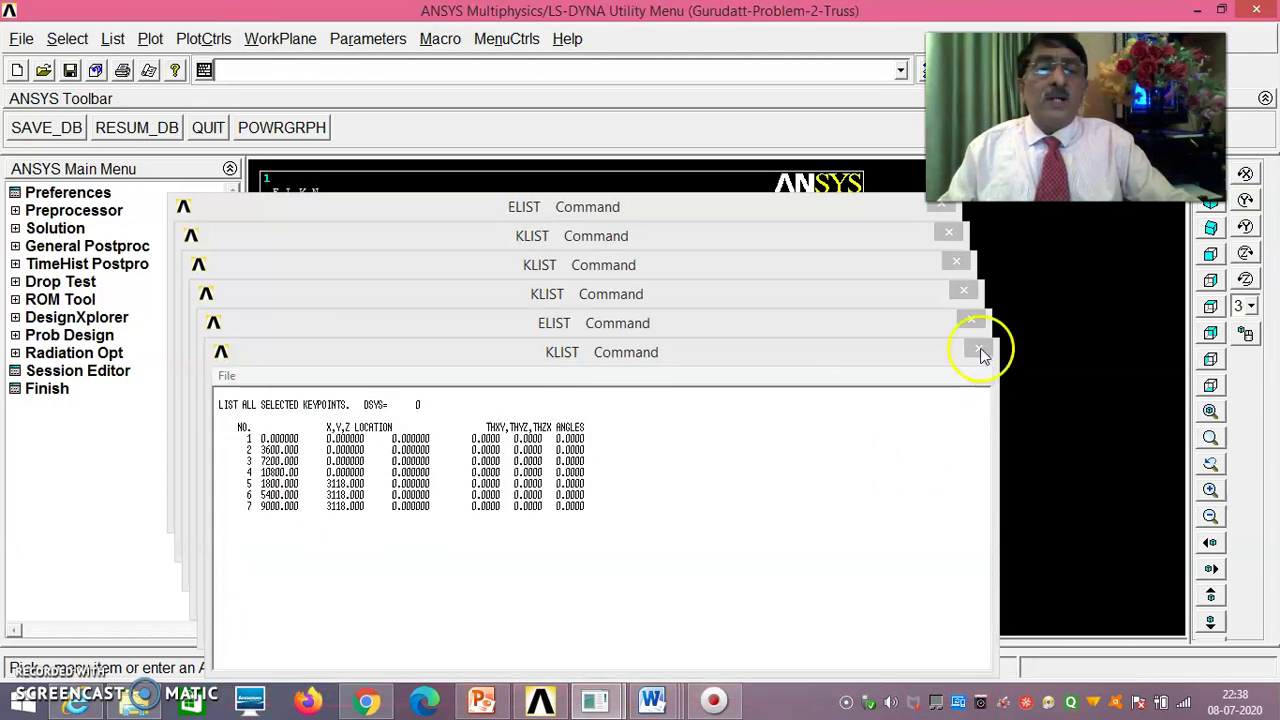
pyautogui.click(979, 350)
pyautogui.click(971, 323)
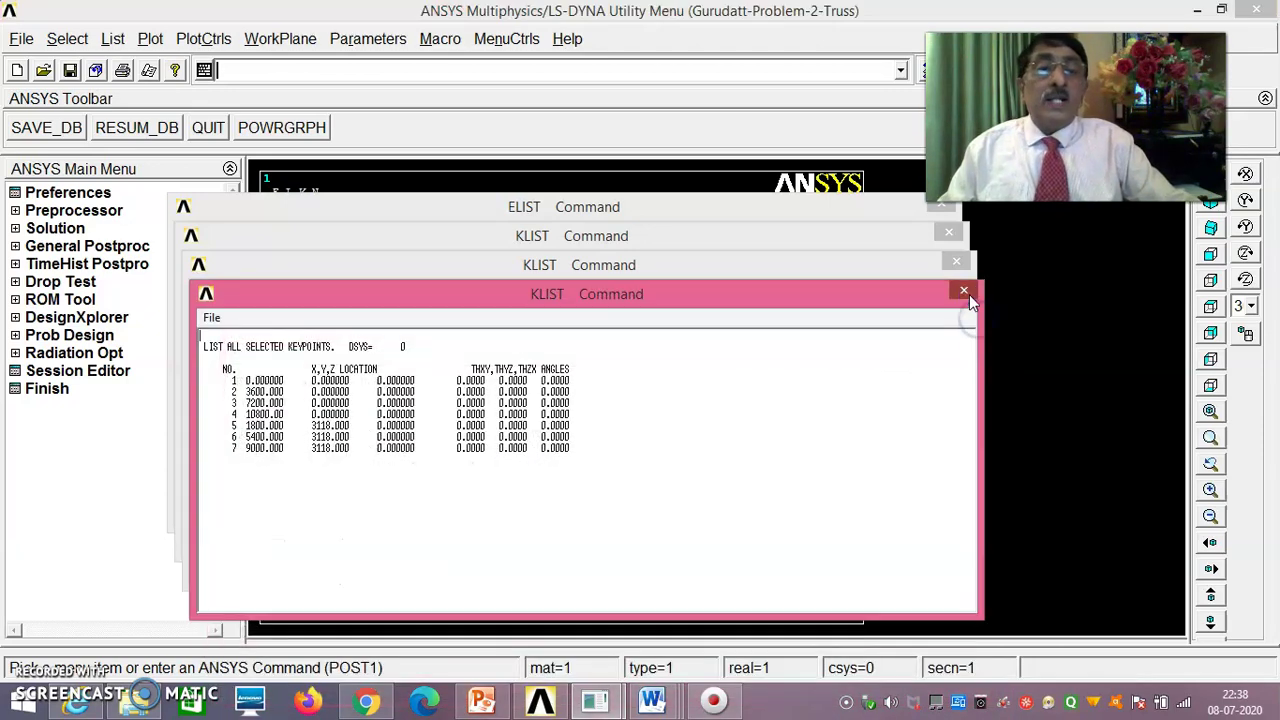
pyautogui.click(964, 292)
pyautogui.click(956, 262)
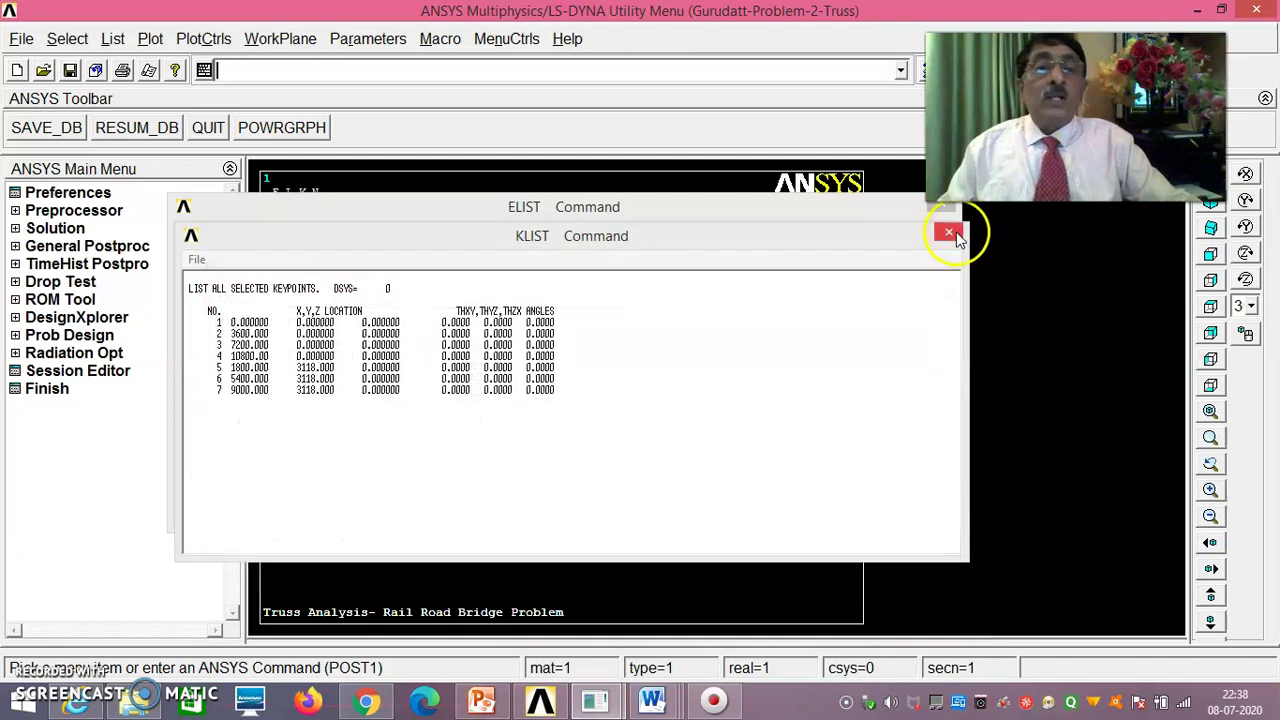
pyautogui.click(955, 235)
pyautogui.click(938, 209)
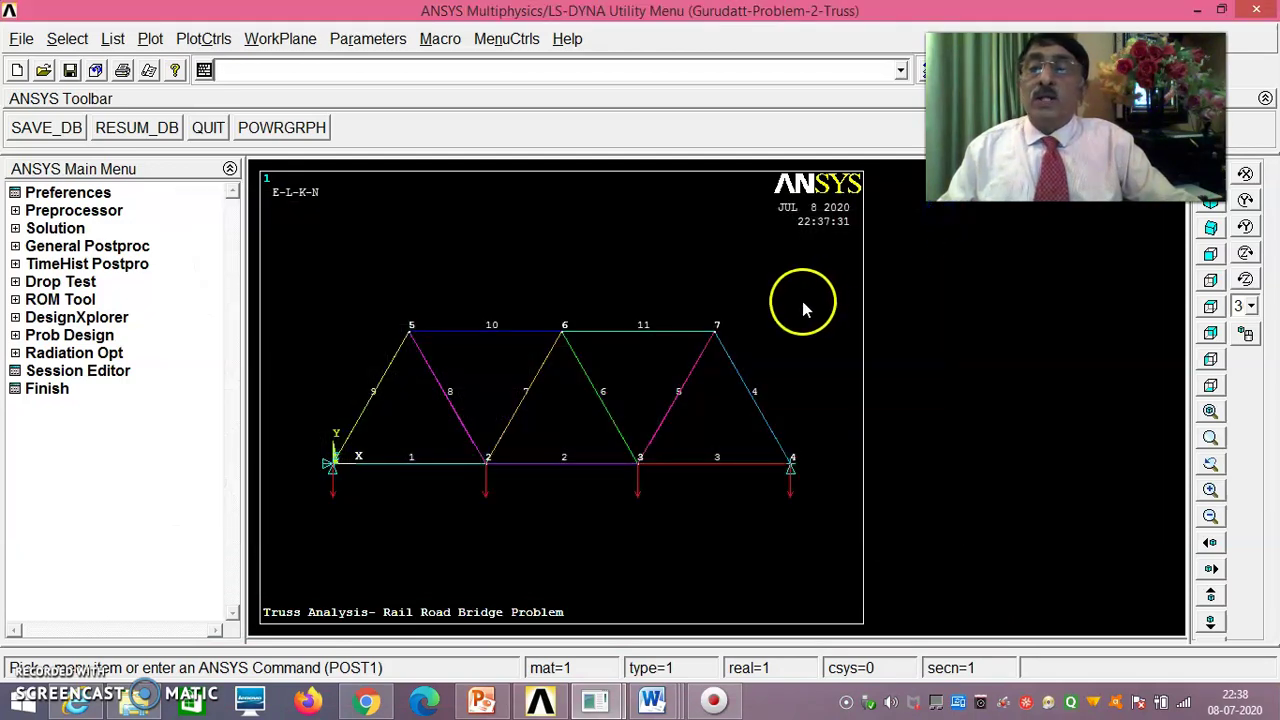
pyautogui.click(21, 39)
pyautogui.moveTo(150, 338)
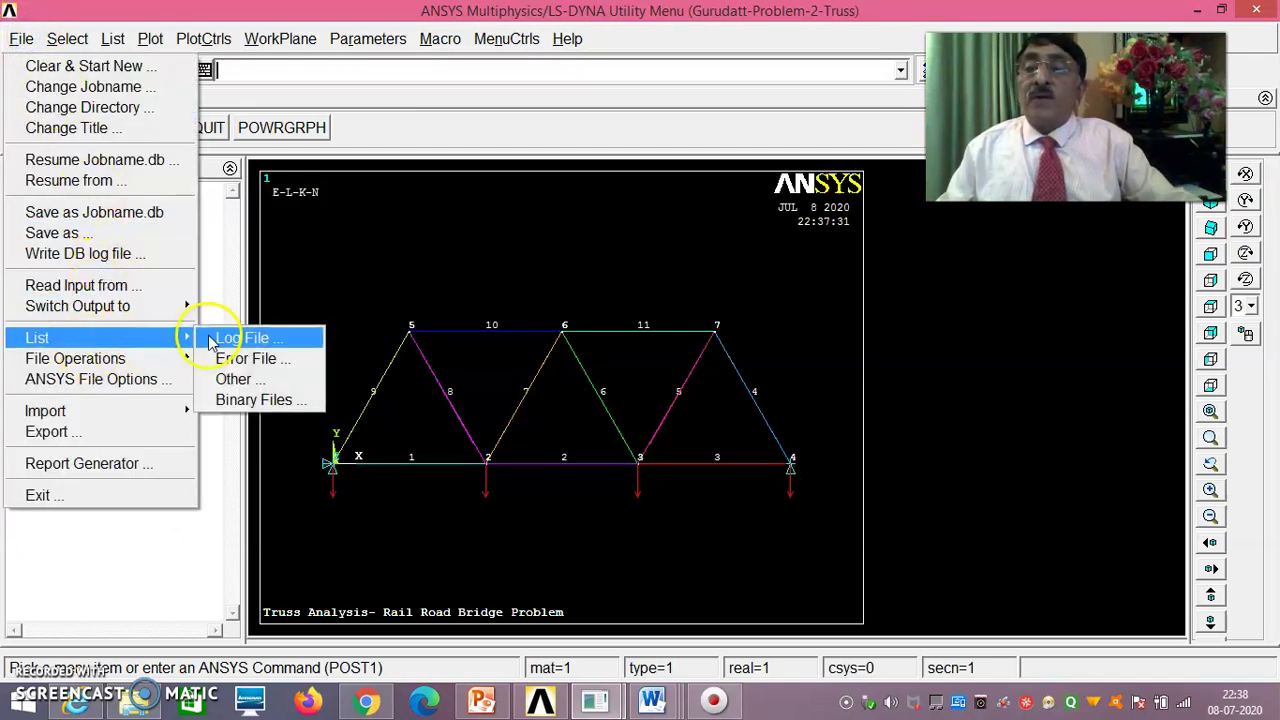
pyautogui.click(230, 338)
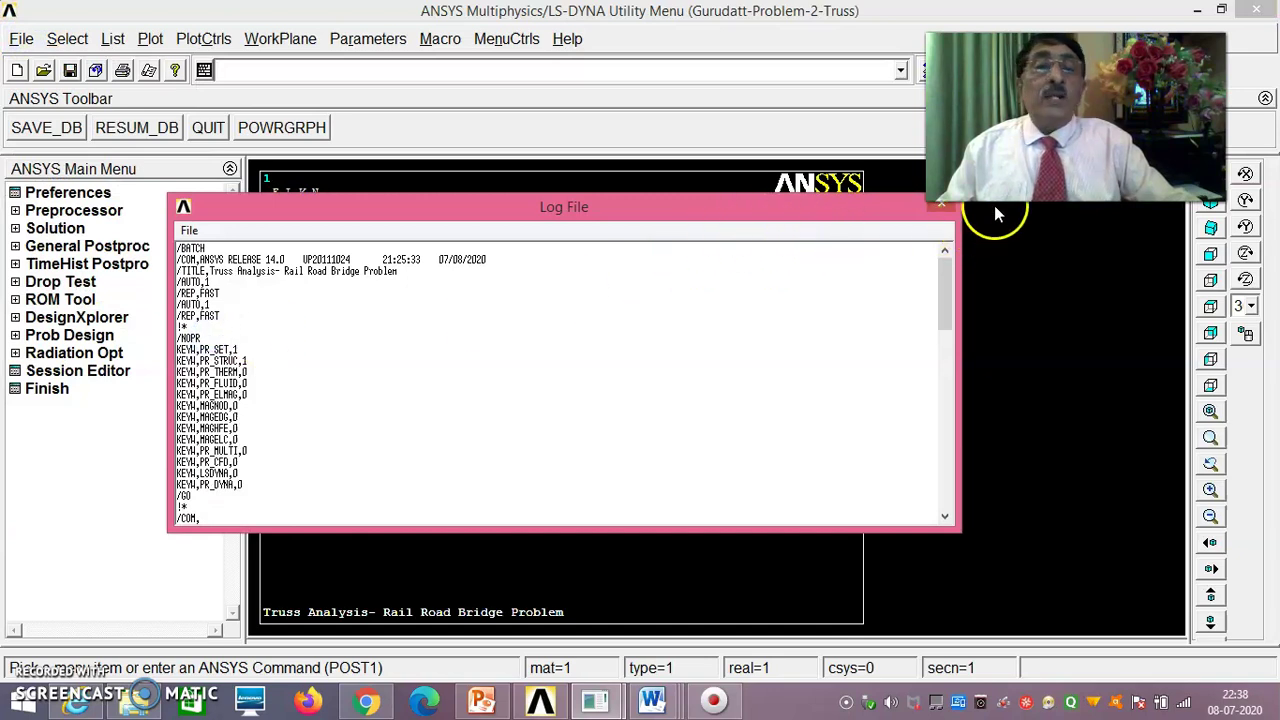
pyautogui.click(941, 208)
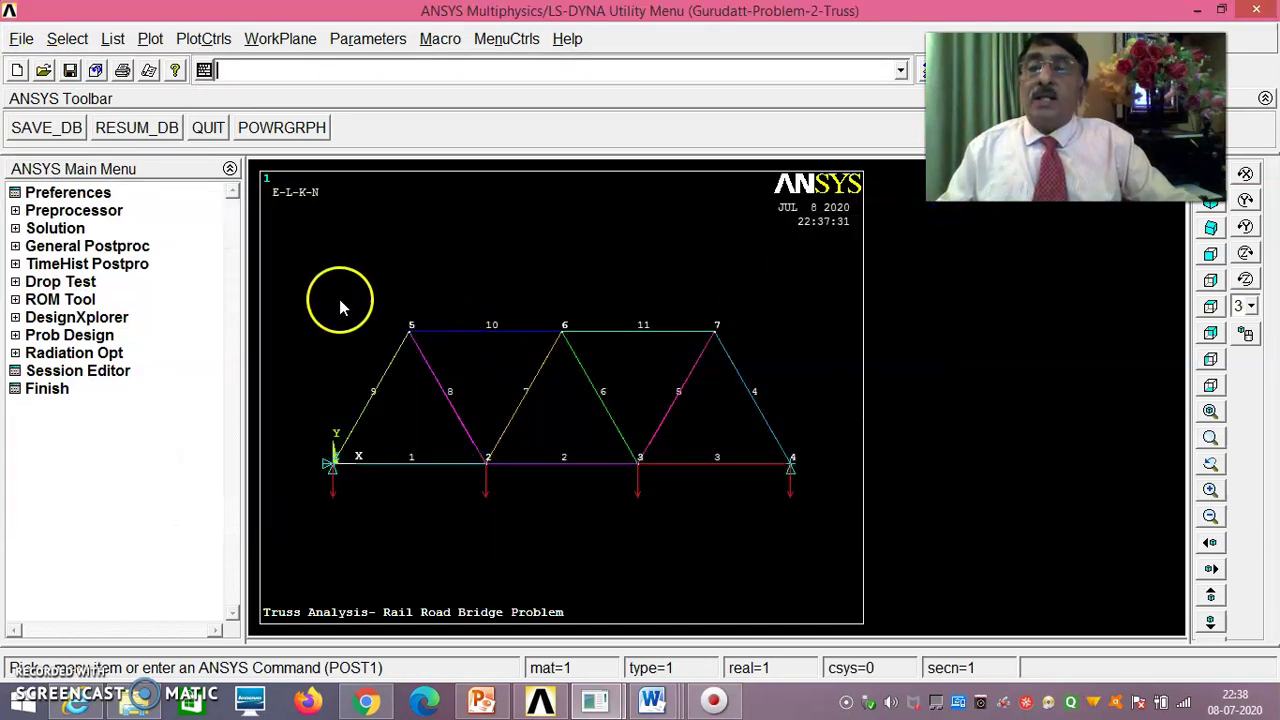